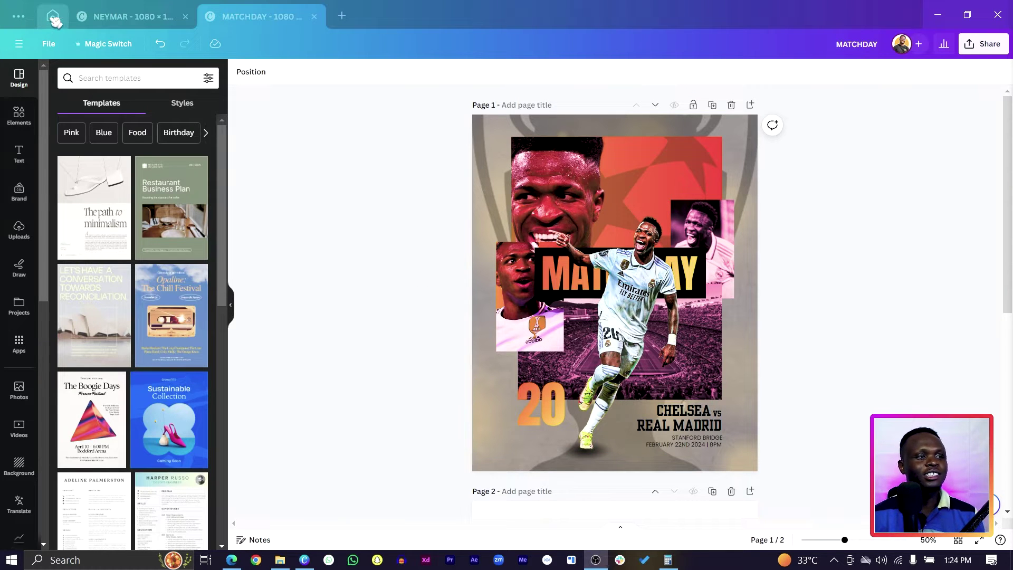
Step: Scroll down to page 2 of the MATCHDAY design, then go to the Canva home page
scroll(132, 316, "down", 5)
scroll(368, 316, "down", 5)
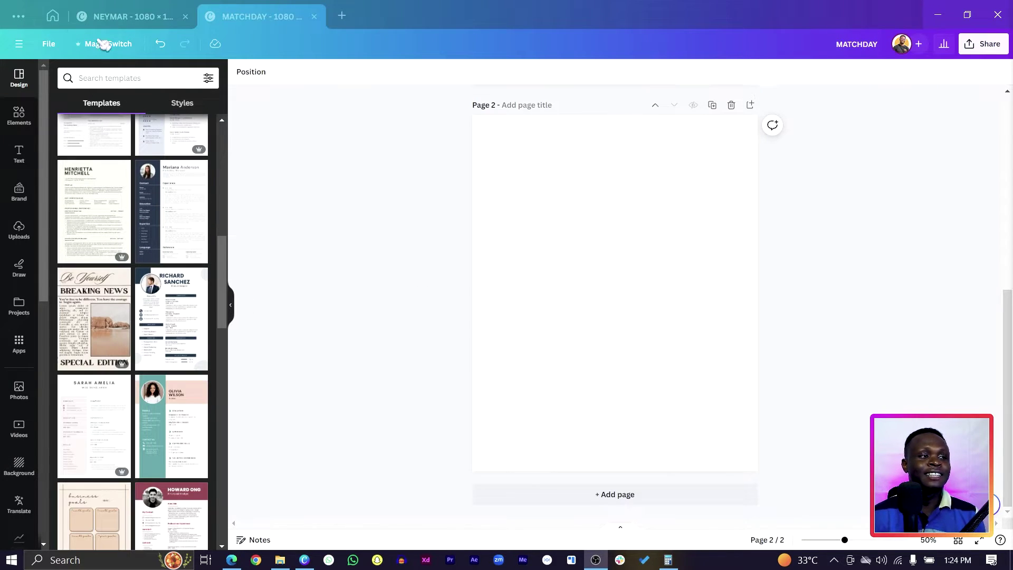
left_click(53, 19)
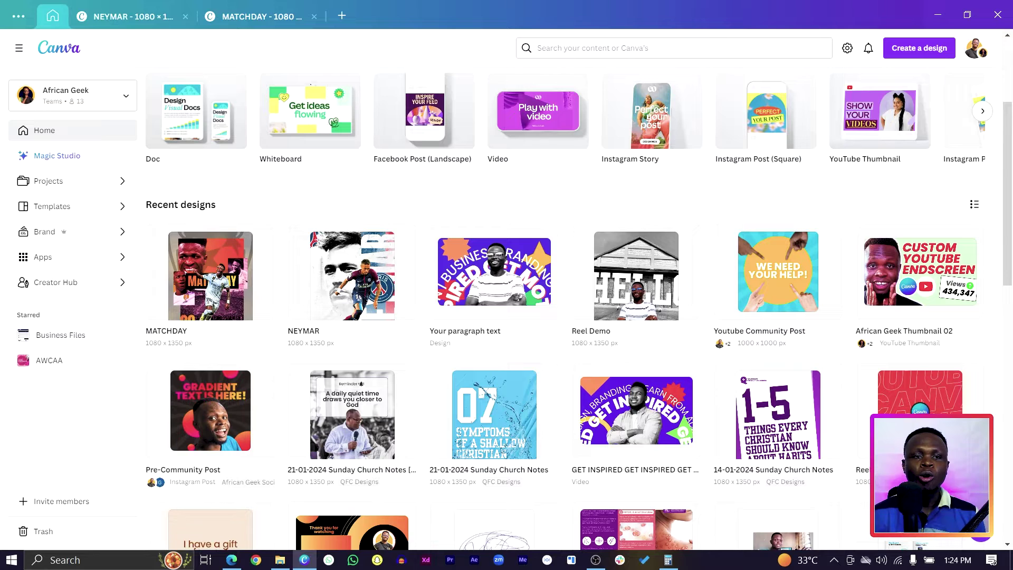
Step: Start a custom 1080 × 1350 design, then return to MATCHDAY and select blank page 2
left_click(922, 50)
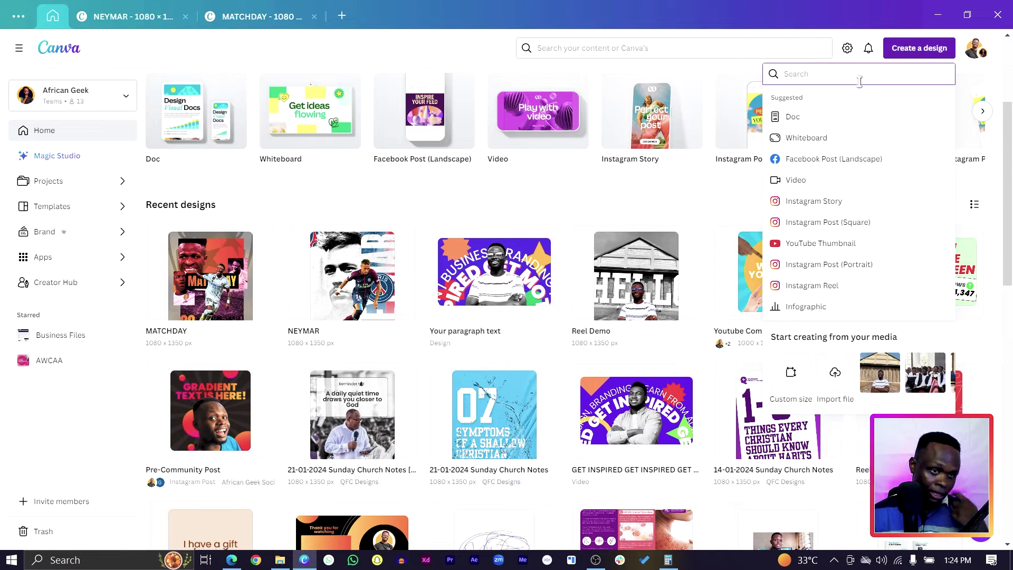
left_click(793, 373)
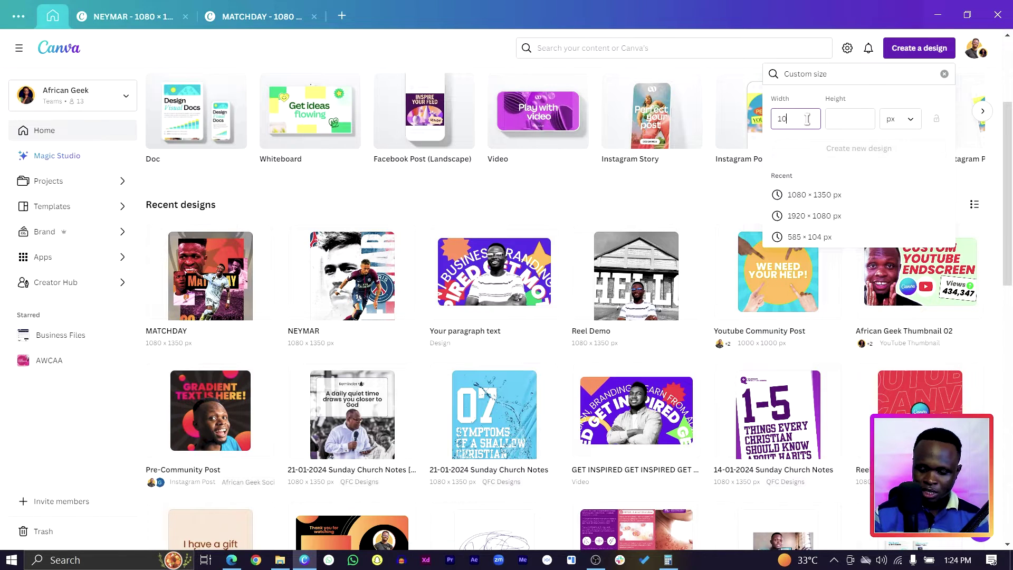
key("Tab")
type("1350")
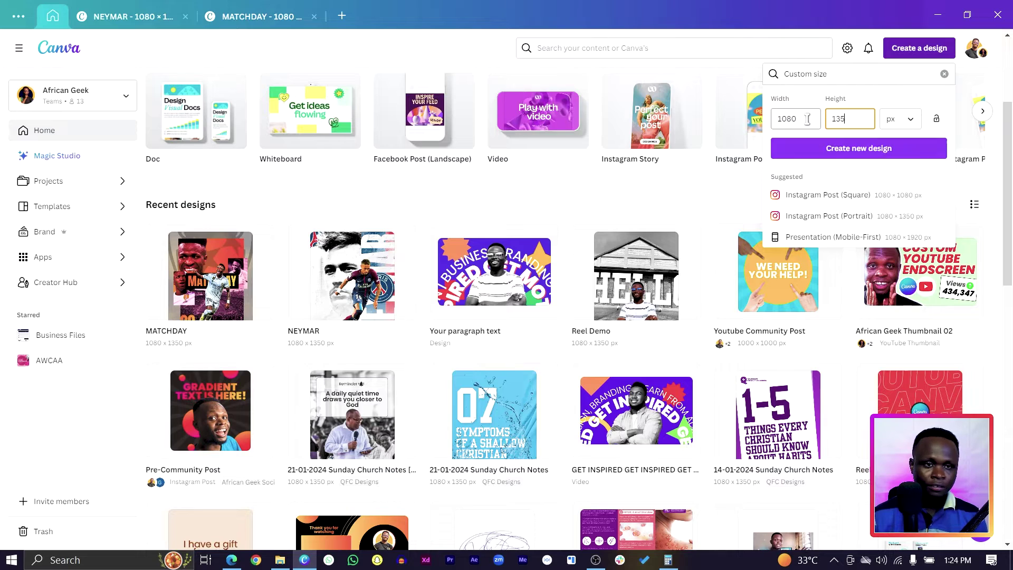
left_click(230, 13)
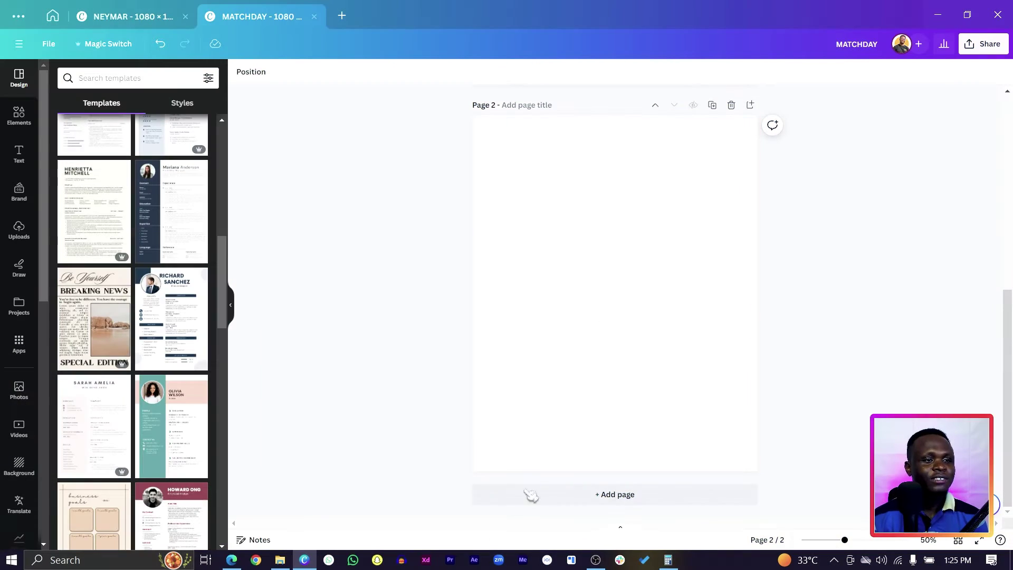
left_click(660, 366)
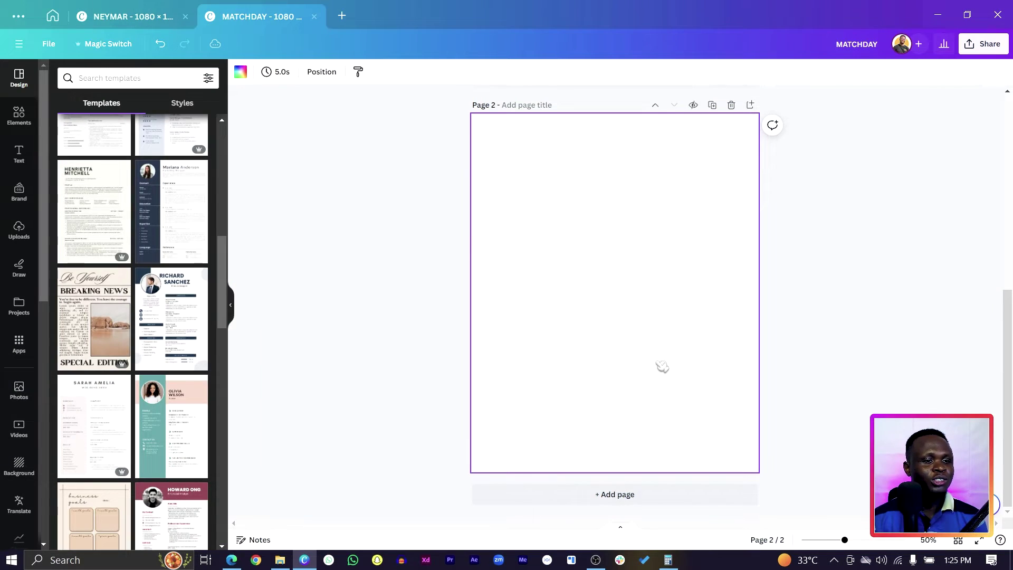
Step: Set page 2's background to the grey #7B7472 document colour
left_click(241, 71)
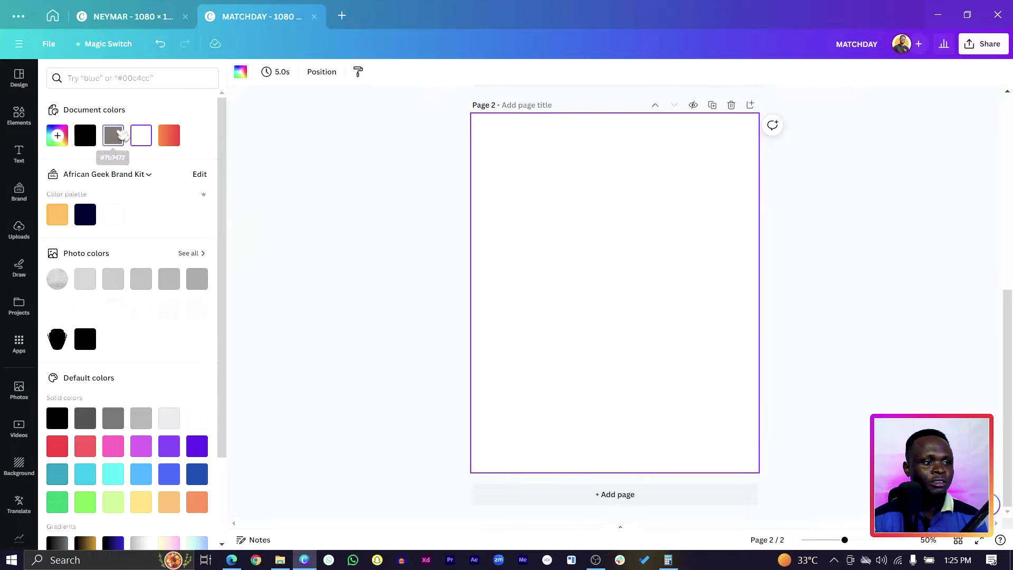
left_click(113, 135)
left_click(57, 135)
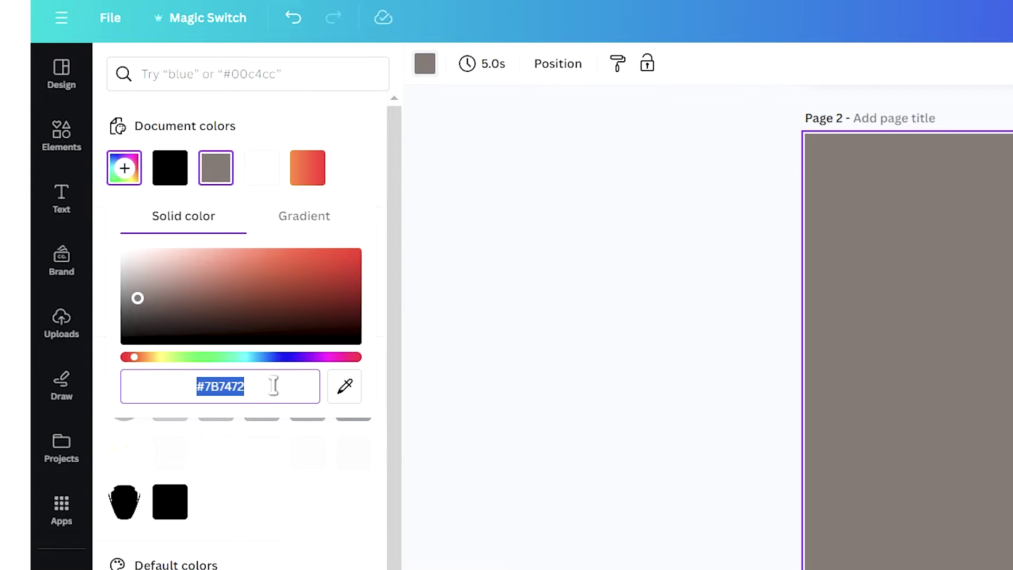
left_click(746, 326)
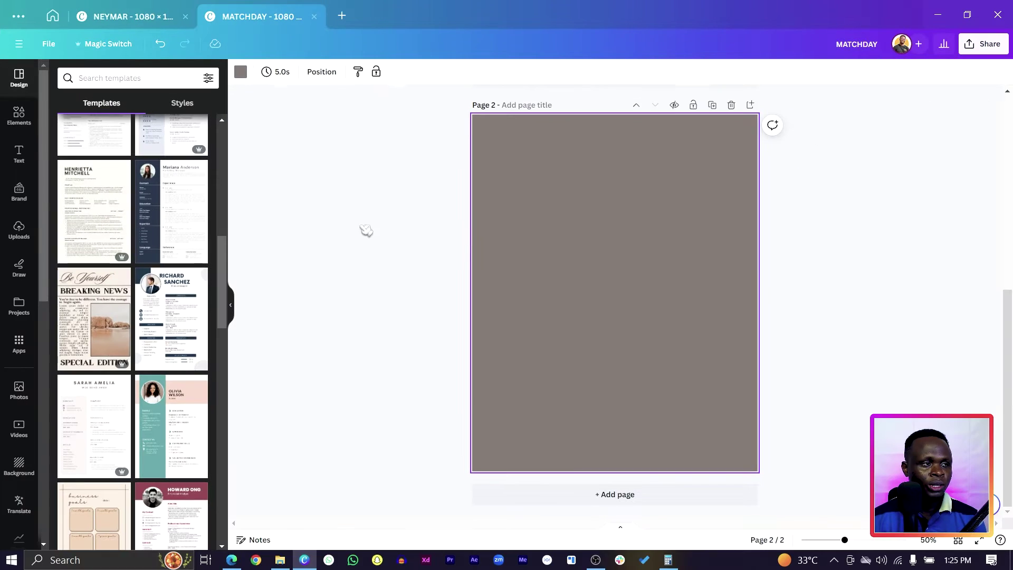
left_click(21, 117)
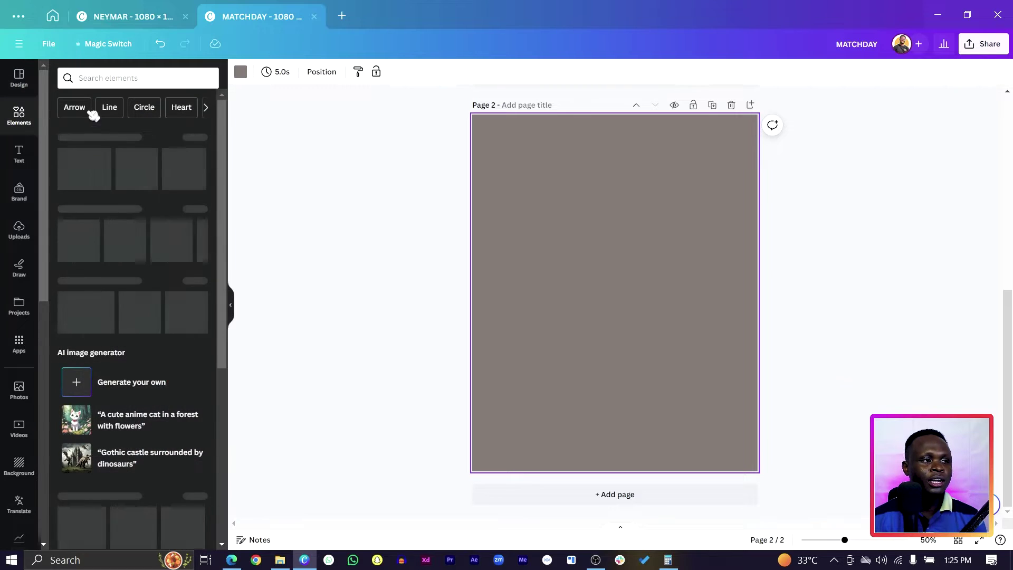
Step: Search Elements for 'cement' and add a cement photo to page 2
left_click(112, 78)
type("cemet")
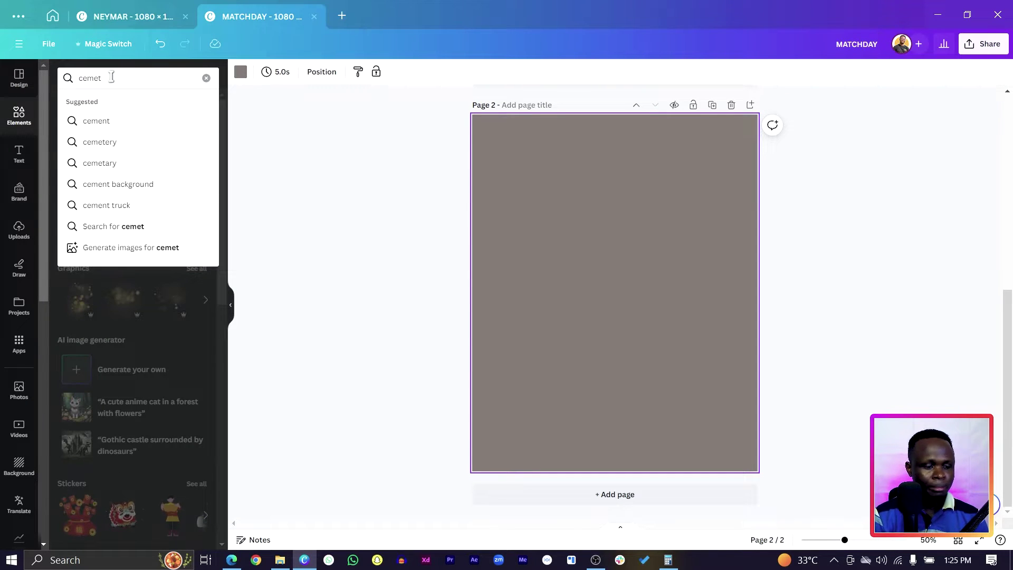
key("BackSpace")
type("nt")
key("Return")
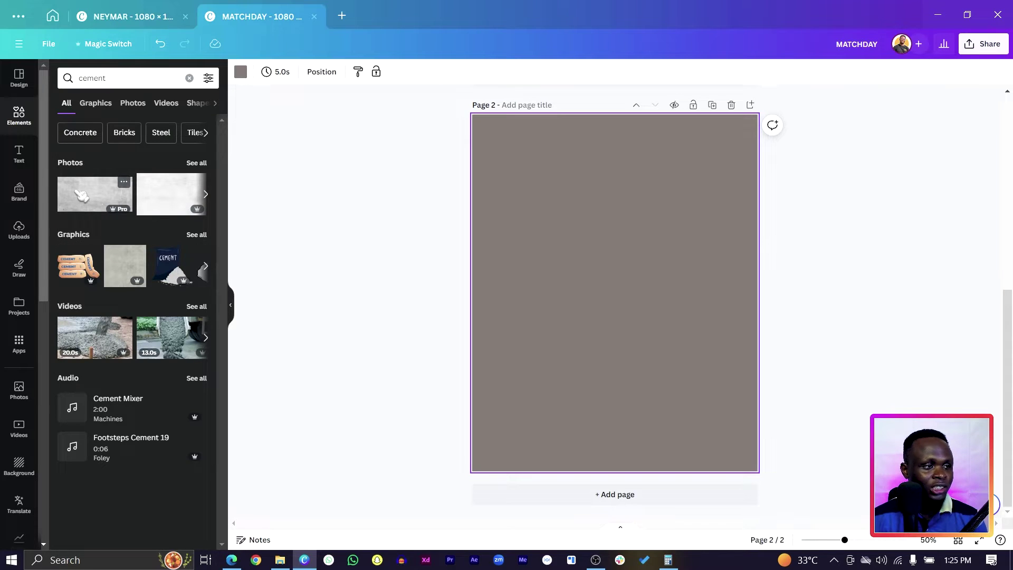
left_click(131, 104)
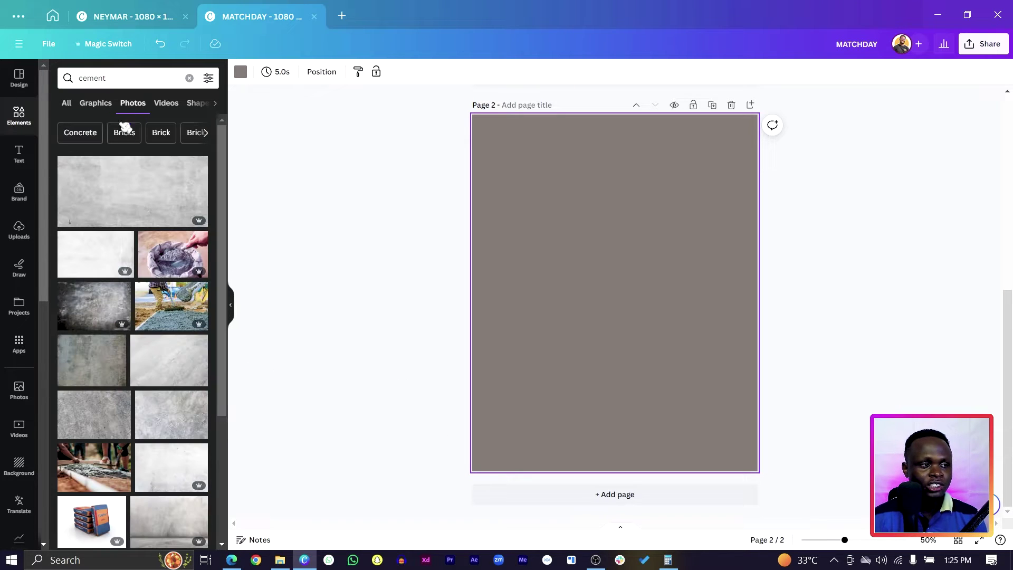
left_click(132, 194)
Step: Enlarge the cement photo to cover the page and set its transparency to 90
left_click_drag(500, 346, 248, 556)
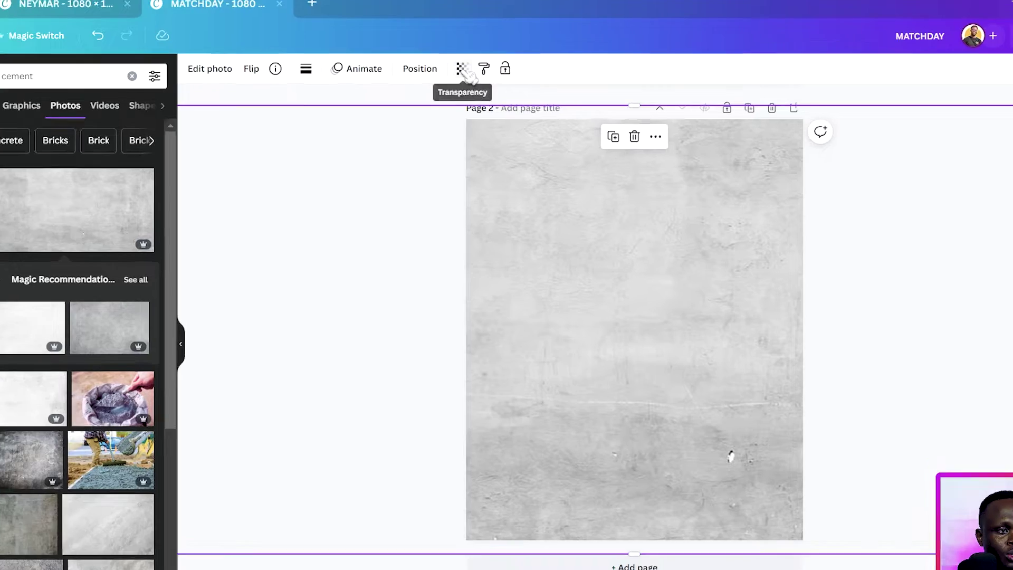
left_click(468, 72)
left_click_drag(467, 114, 369, 135)
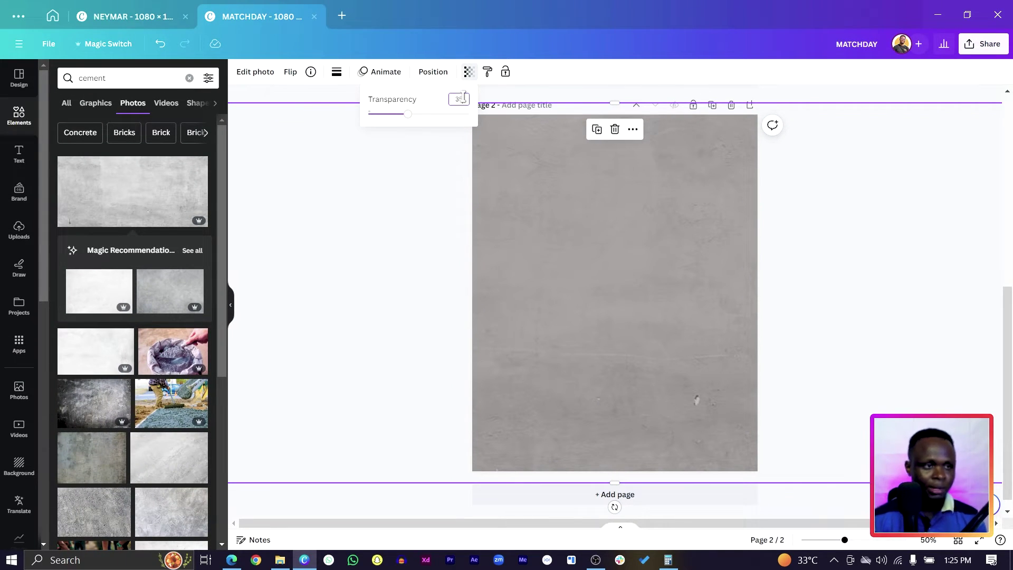
left_click(754, 90)
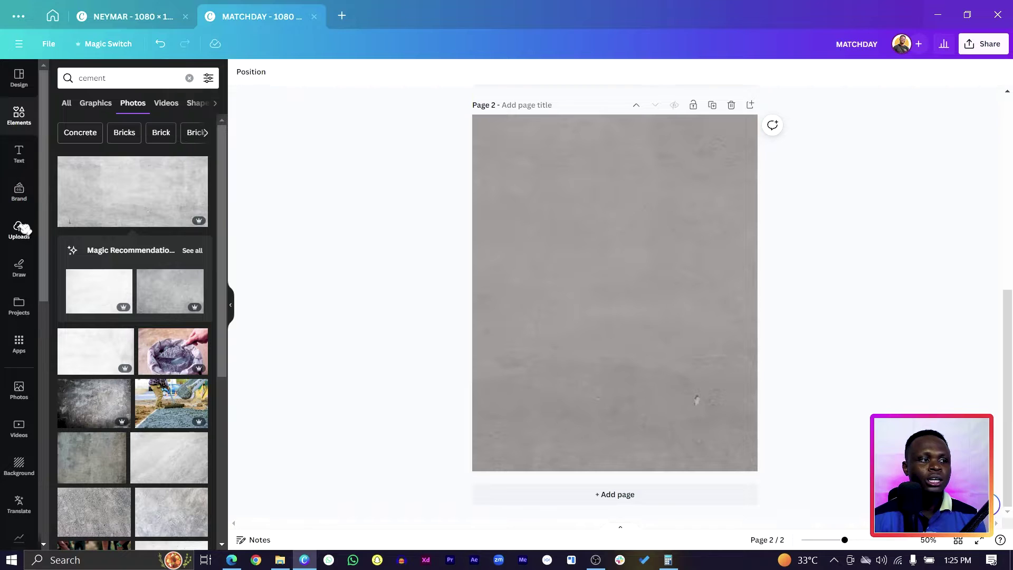
Step: Add the uploaded trophy silhouette and enlarge it to the page height
left_click(21, 230)
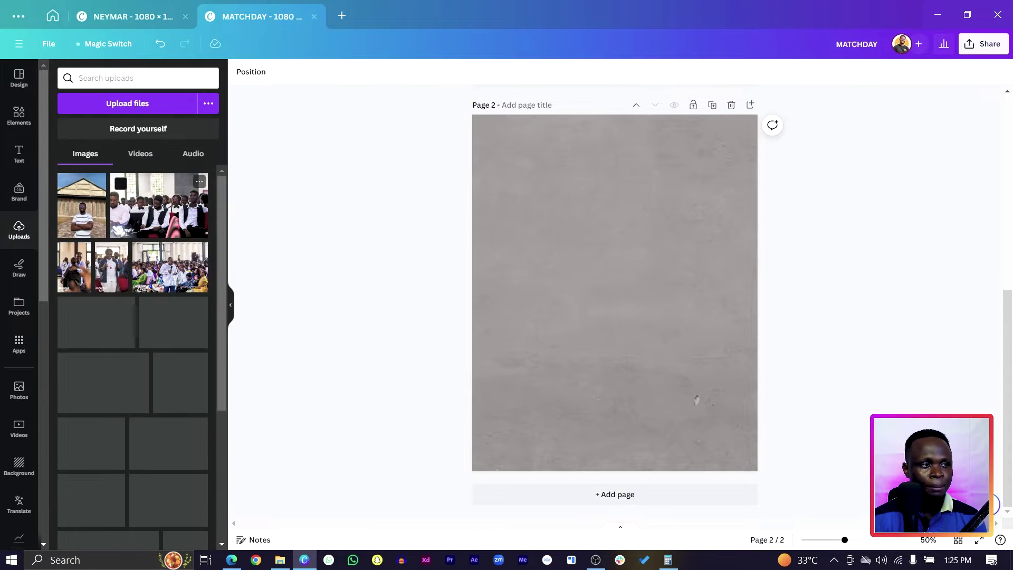
scroll(118, 229, "down", 5)
scroll(132, 317, "down", 3)
scroll(132, 316, "up", 3)
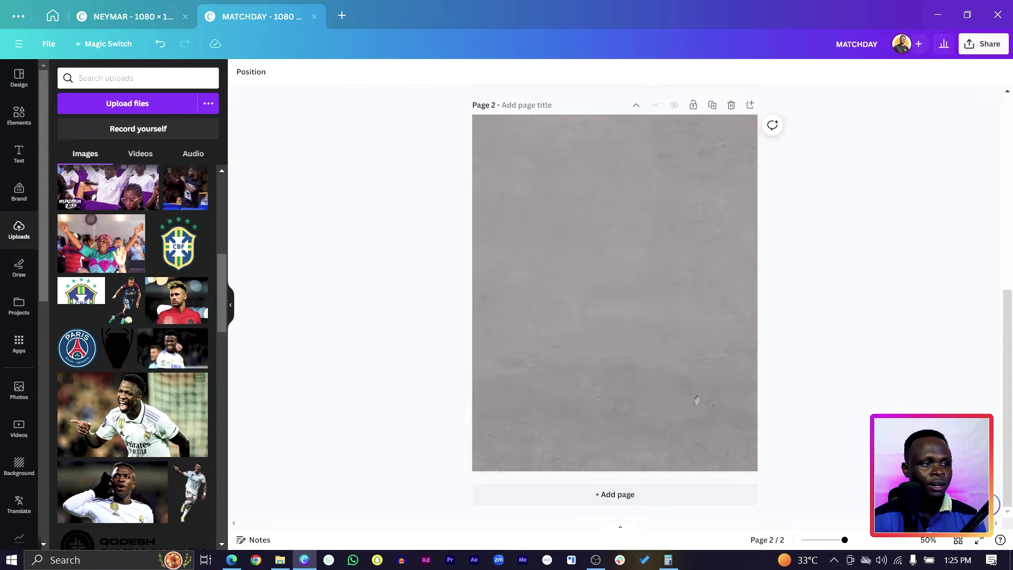
left_click(122, 361)
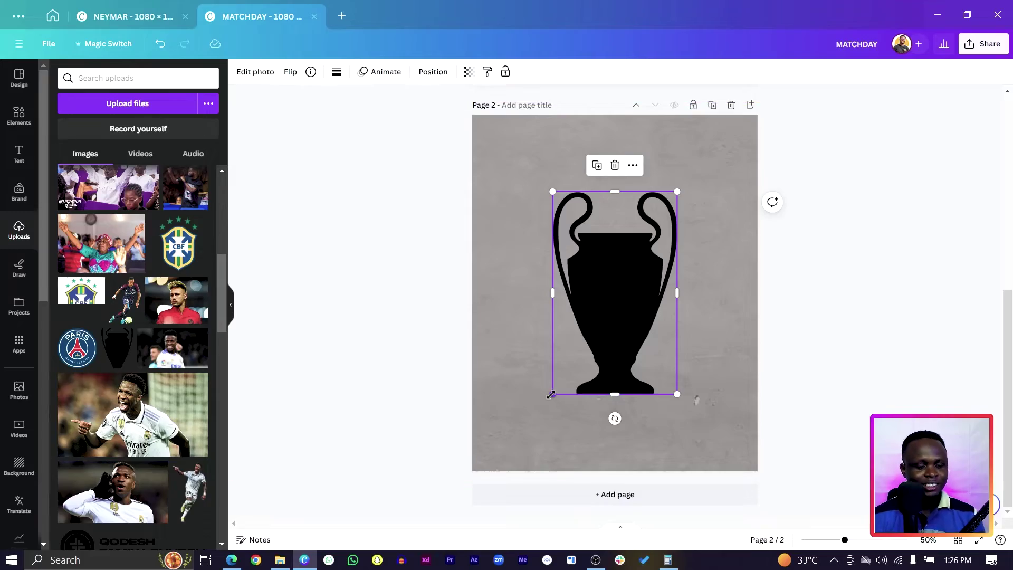
left_click_drag(554, 398, 508, 532)
Step: Fade the trophy silhouette to 22 transparency
left_click(469, 72)
left_click_drag(469, 113, 396, 142)
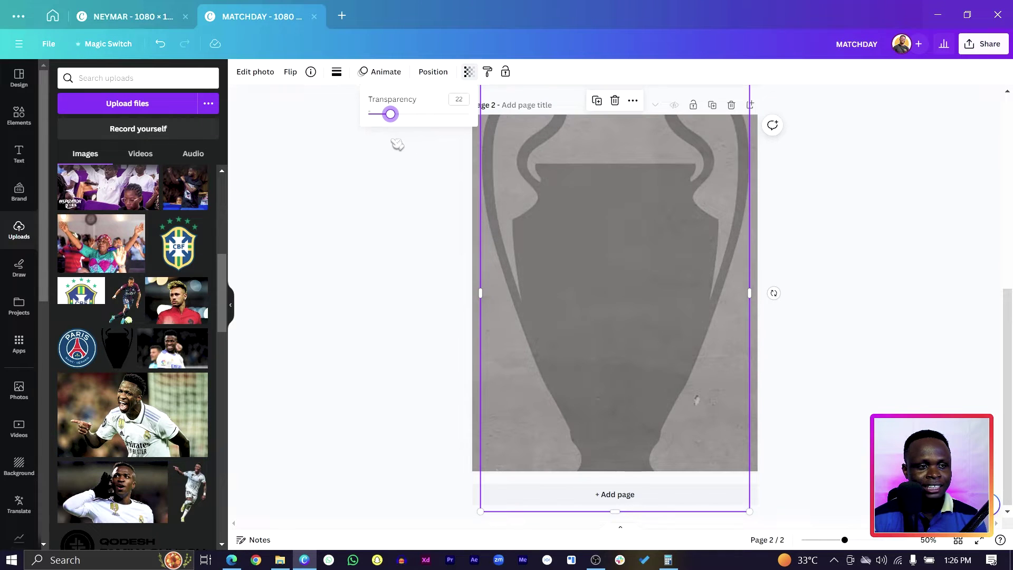
left_click(459, 99)
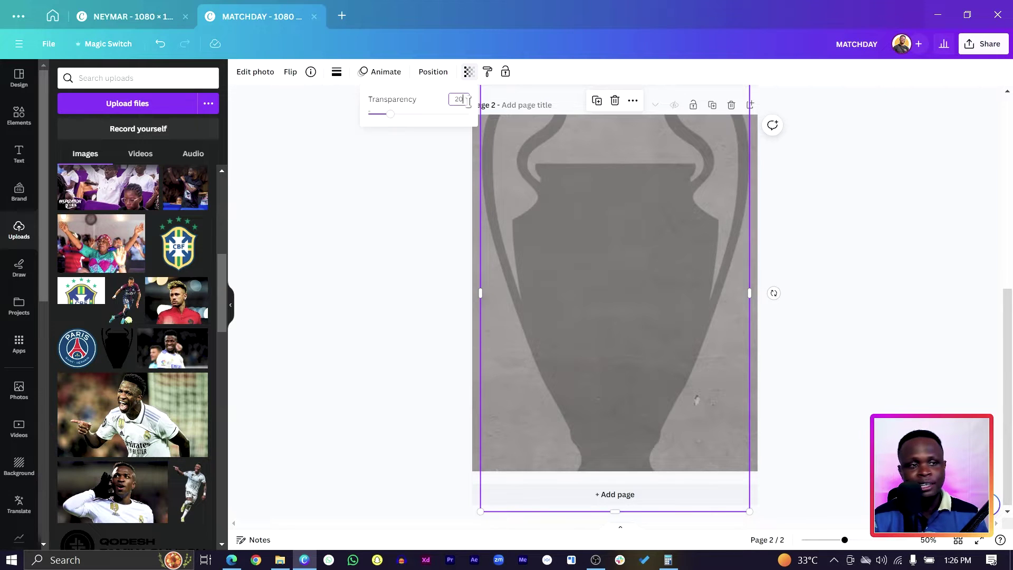
left_click(436, 178)
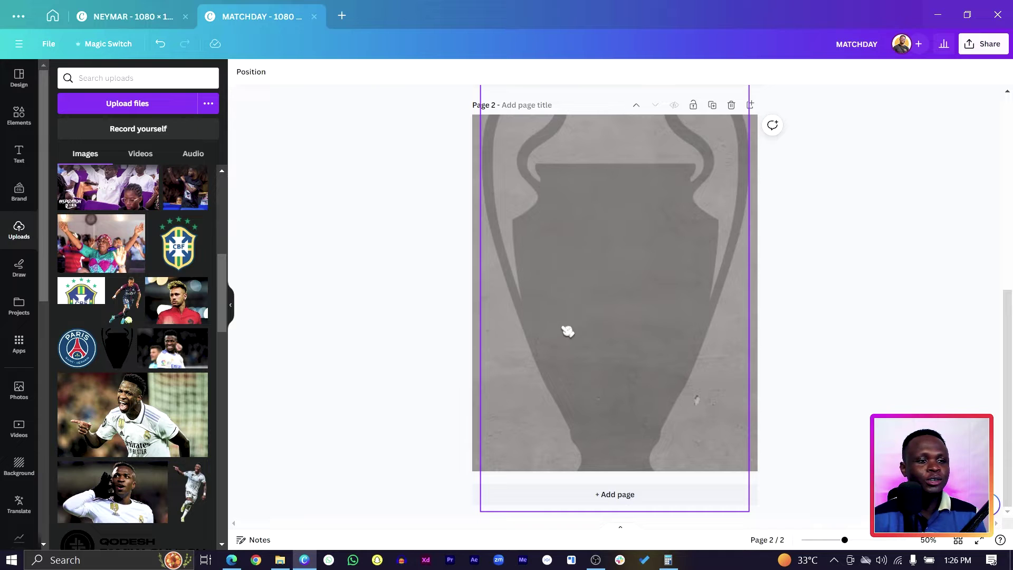
Step: Add a square with R and stretch it into a wide, taller rectangle near the trophy top
key("r")
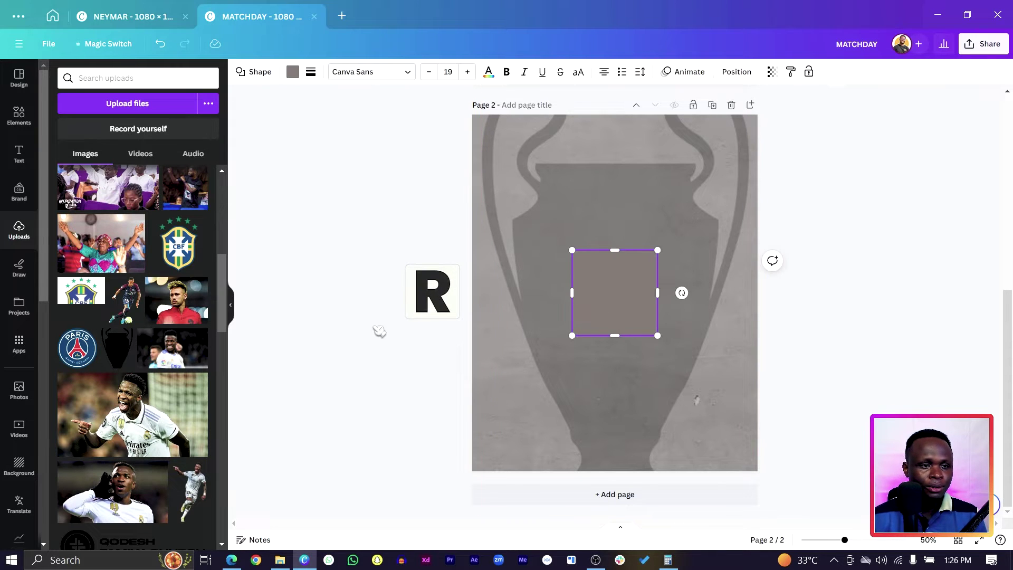
left_click(568, 334)
left_click_drag(599, 284, 527, 208)
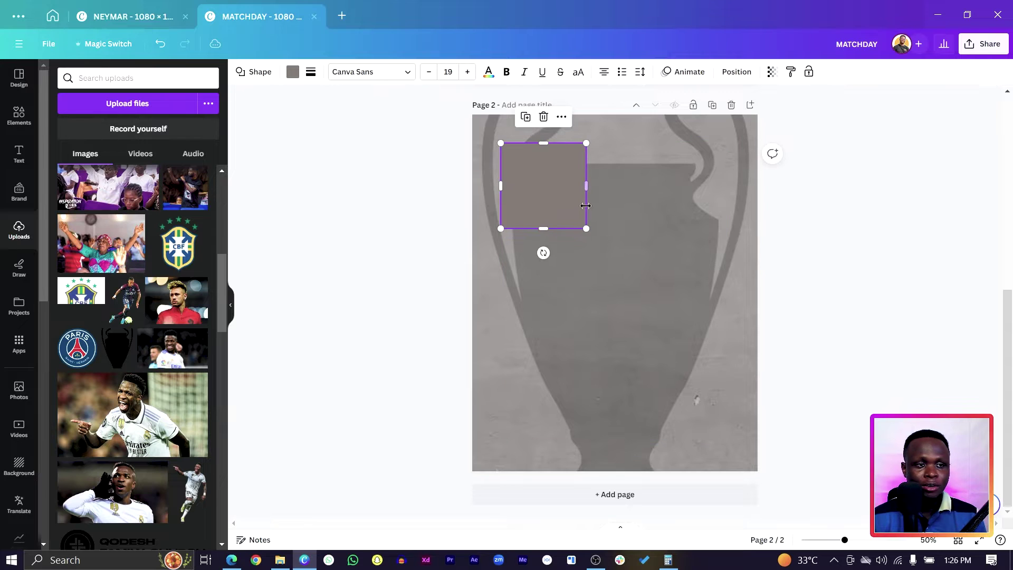
left_click_drag(585, 186, 729, 178)
left_click_drag(663, 229, 664, 250)
Step: Centre the rectangle on the page, undo the 502 px width, and move it to the trophy's top
left_click(736, 71)
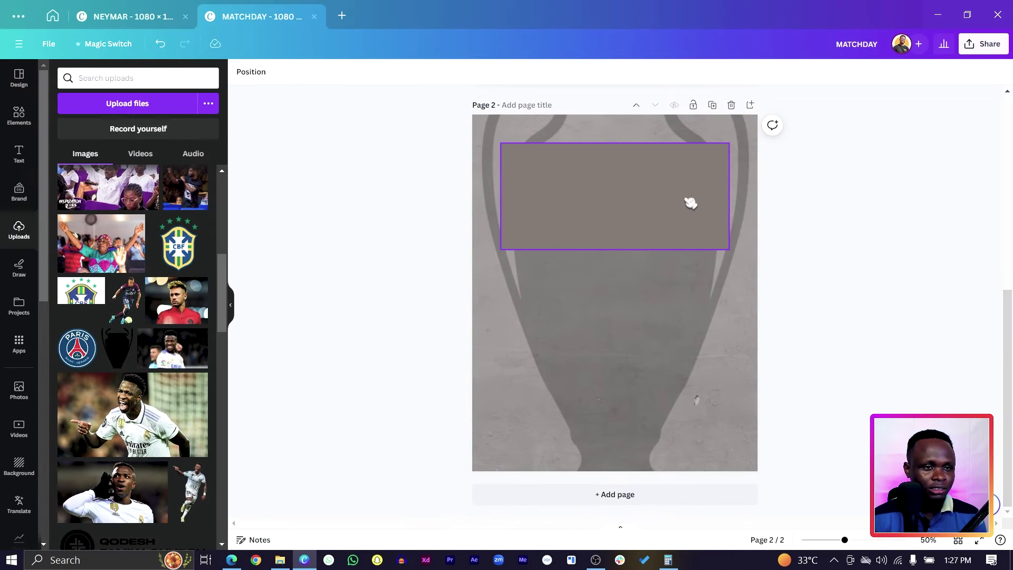
left_click_drag(690, 201, 678, 199)
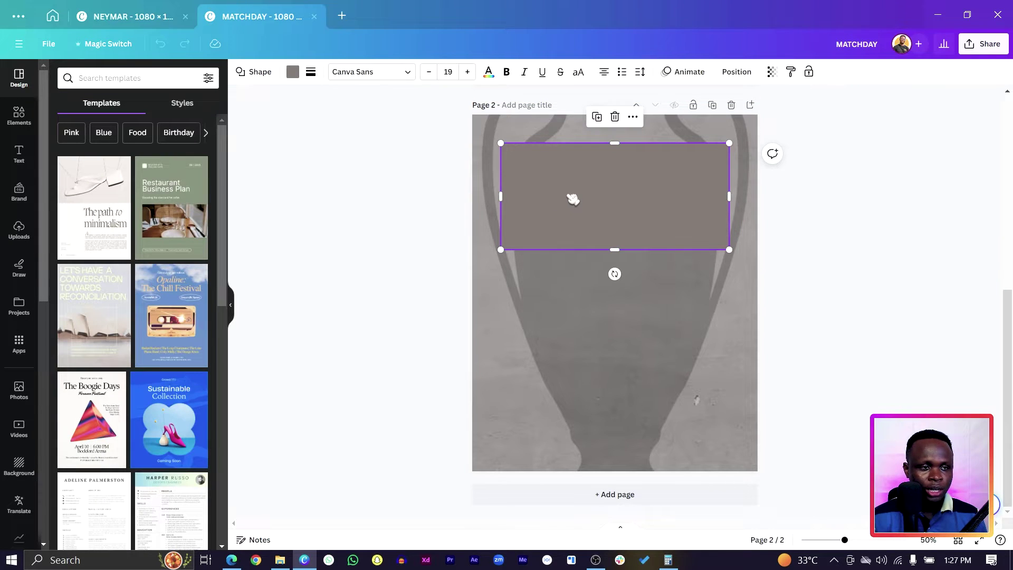
left_click_drag(573, 199, 568, 233)
left_click(738, 73)
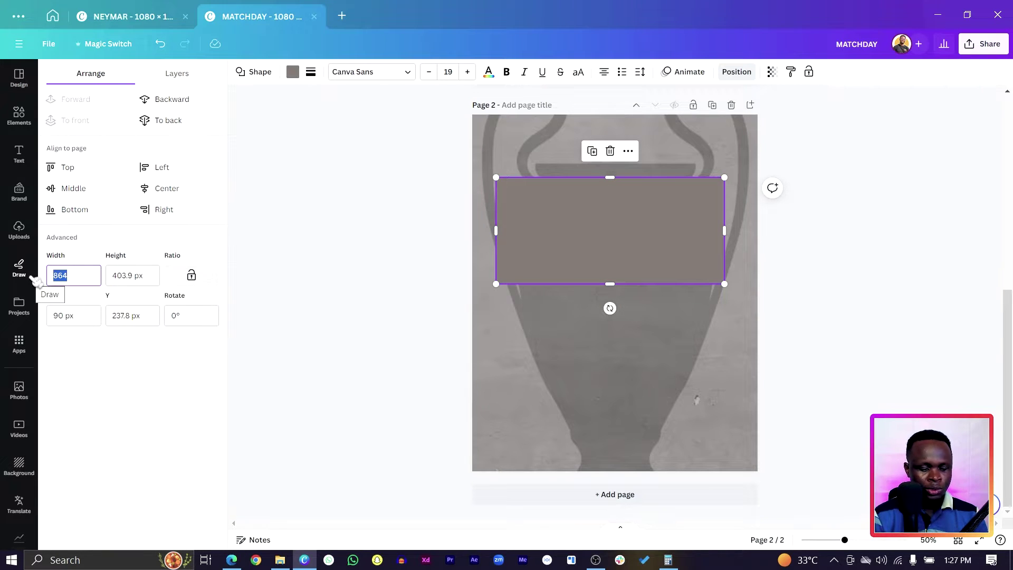
key("Return")
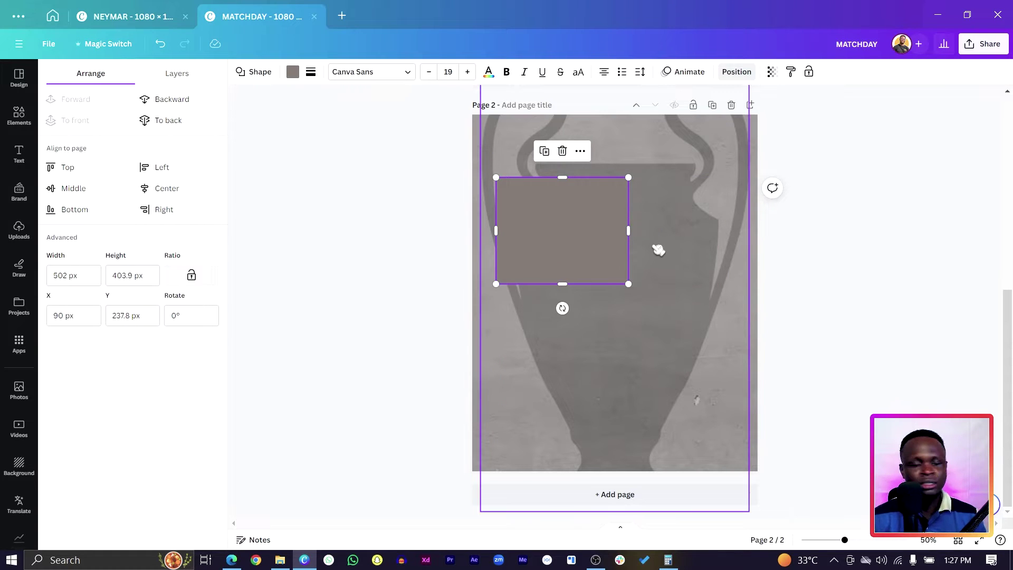
key("ctrl+z")
left_click_drag(667, 242, 666, 210)
left_click(293, 72)
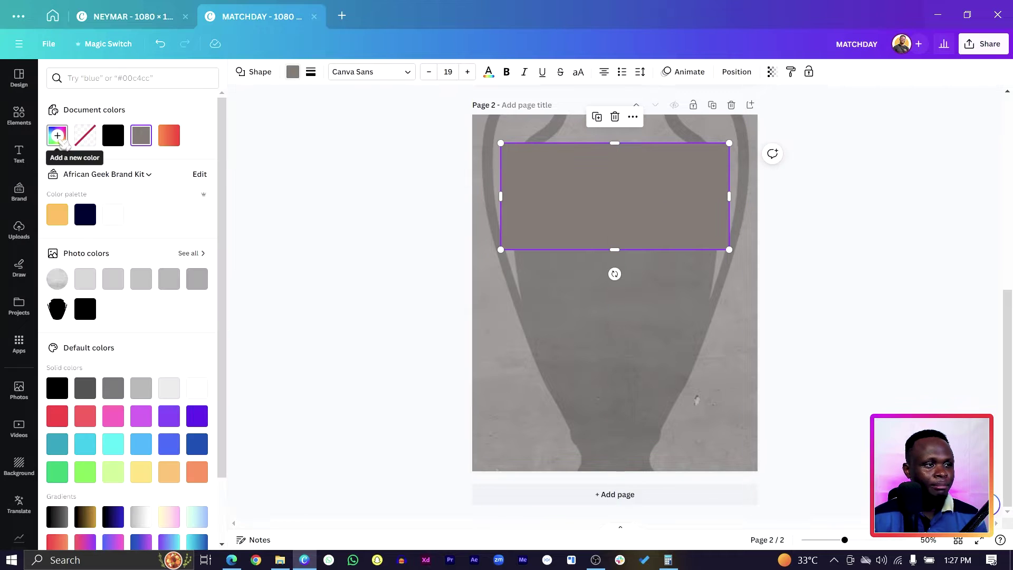
Step: Fill the rectangle with a gradient from bright red #FF3900 to golden yellow #FFC700
left_click(58, 136)
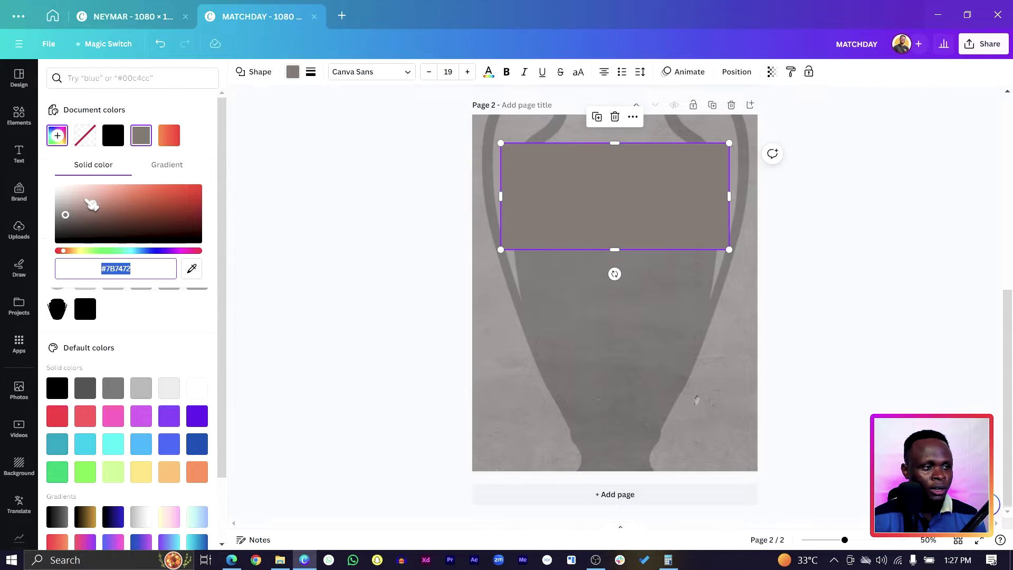
left_click(168, 165)
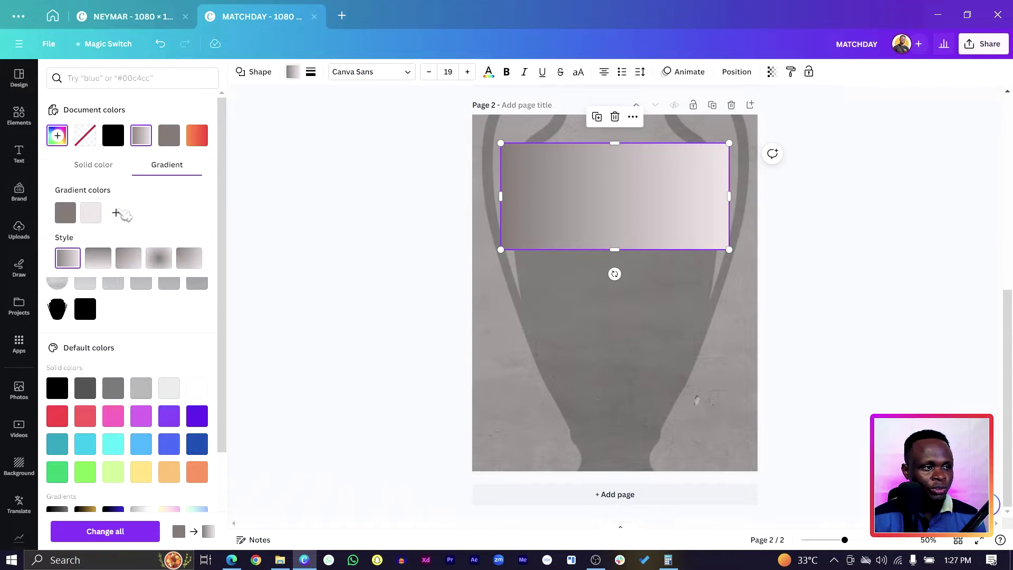
left_click(66, 213)
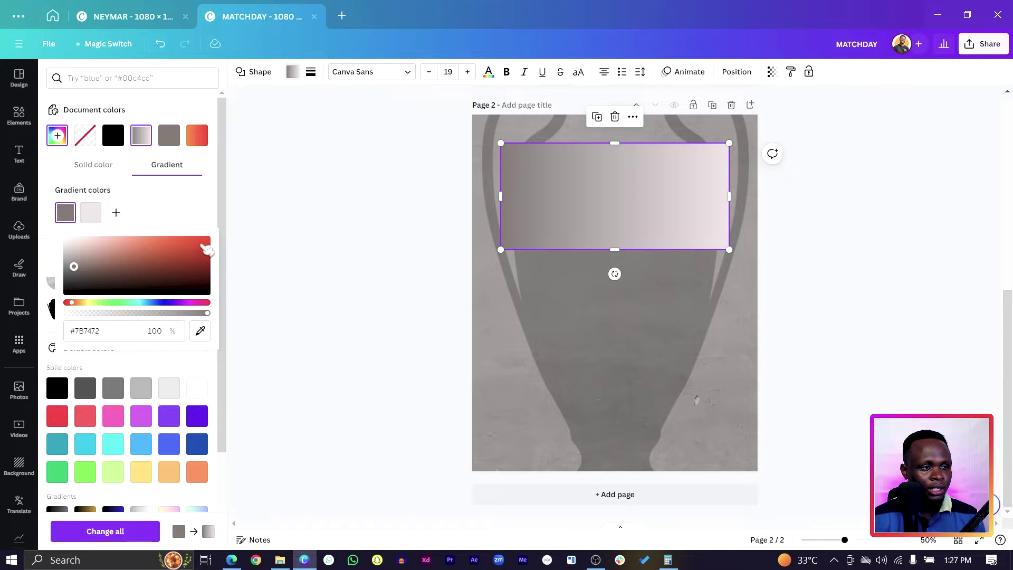
left_click_drag(208, 246, 232, 237)
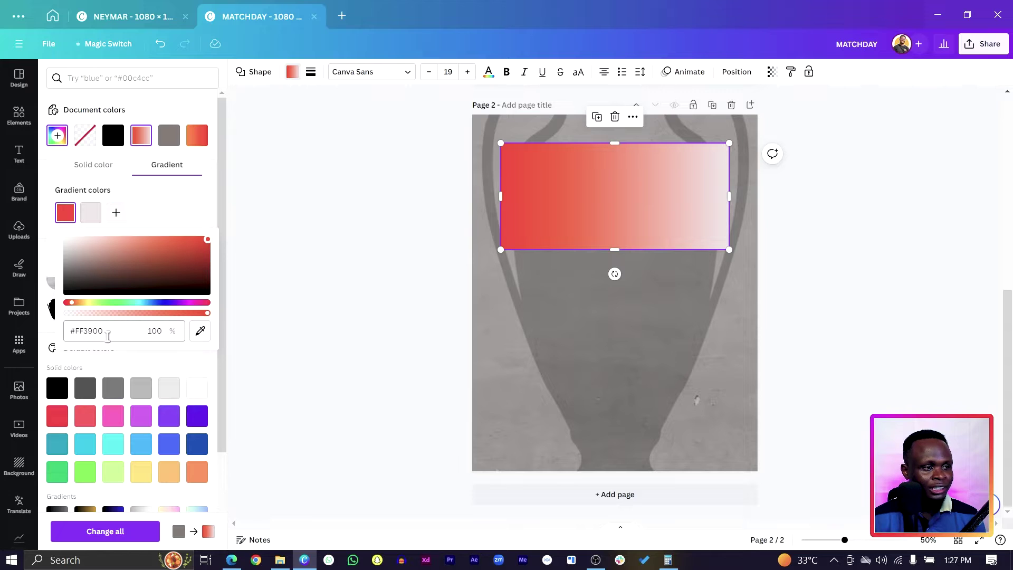
left_click(91, 212)
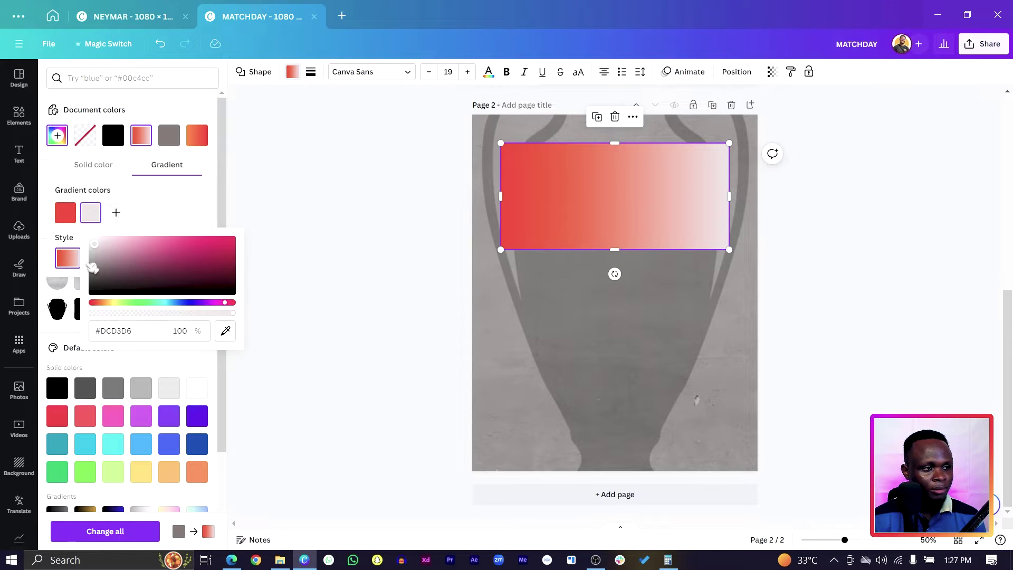
left_click(113, 303)
left_click_drag(185, 257, 233, 239)
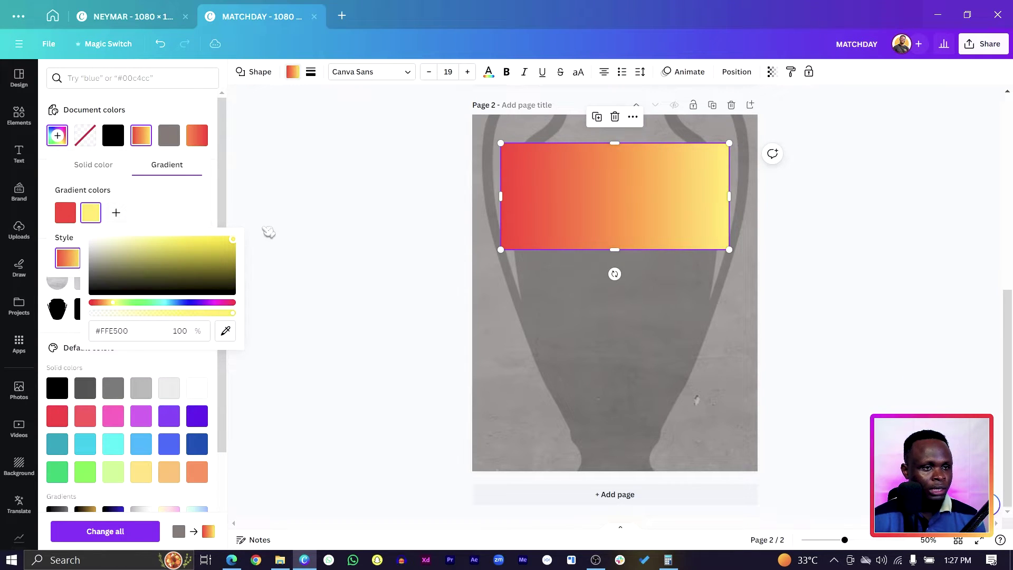
left_click_drag(114, 308, 117, 311)
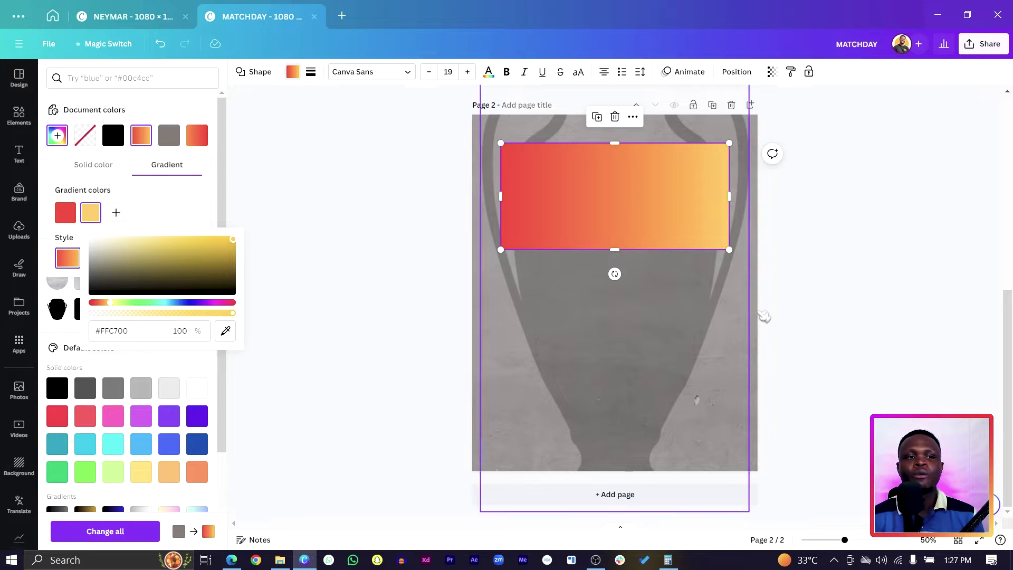
left_click(362, 260)
left_click(369, 261)
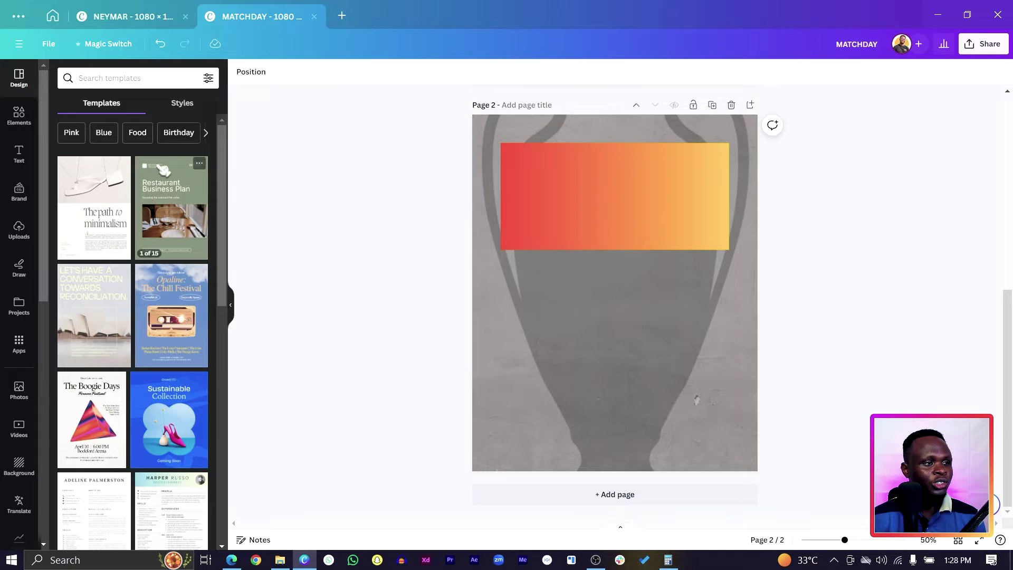
Step: Add the Champions League logo from Uploads and crop it down to just the starball
left_click(19, 229)
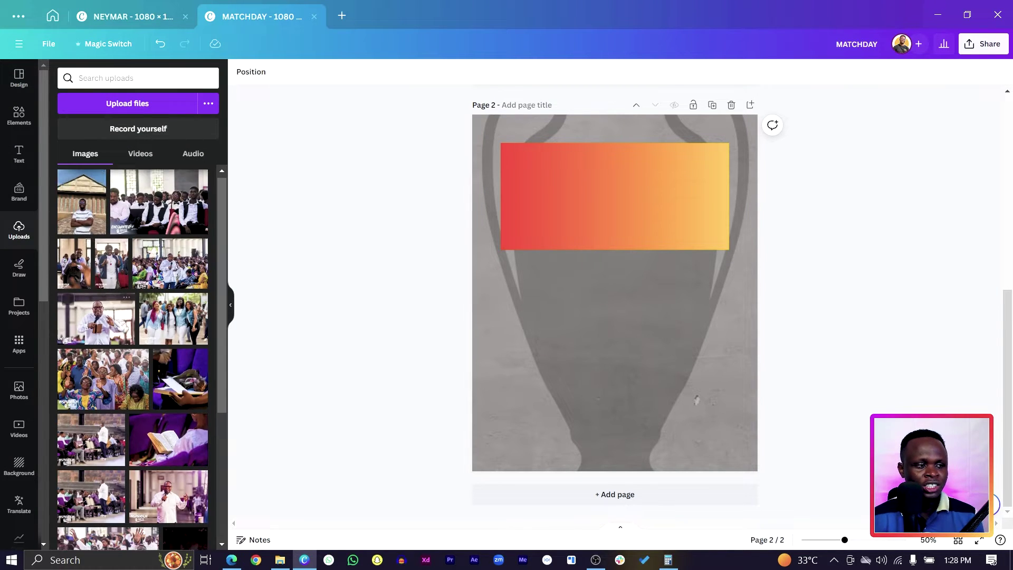
scroll(119, 317, "down", 5)
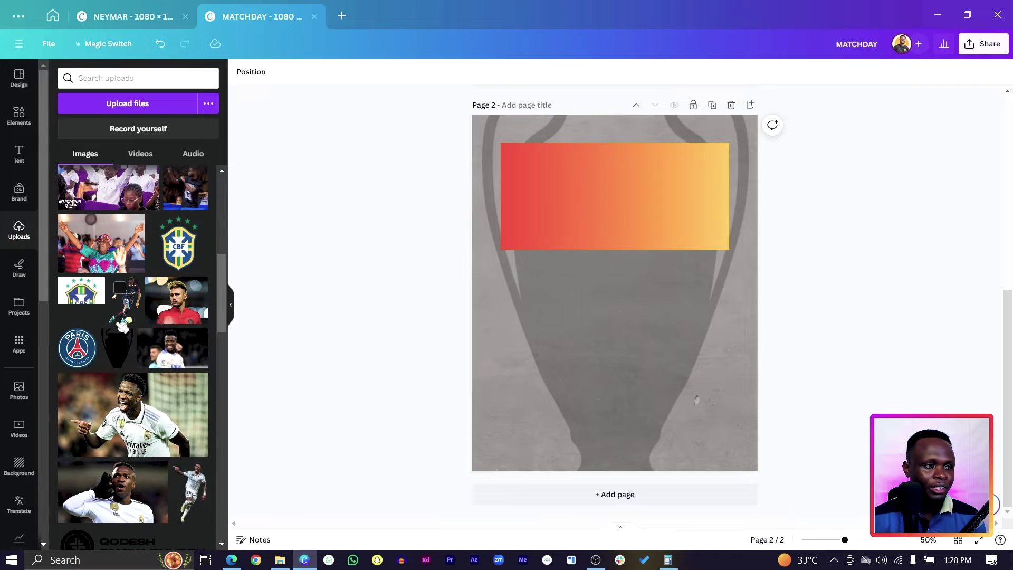
scroll(123, 326, "down", 10)
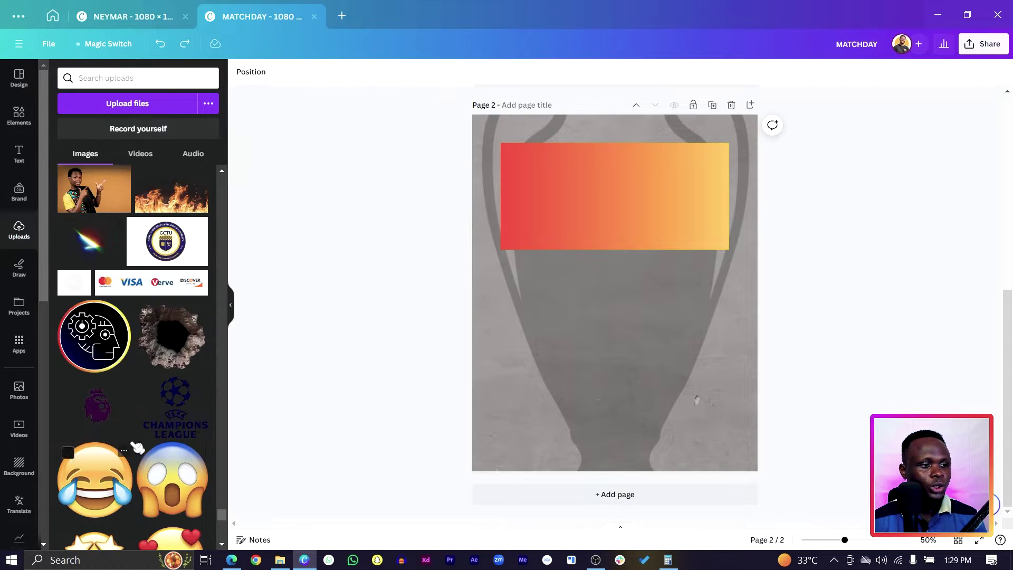
left_click(170, 414)
left_click_drag(637, 321, 641, 294)
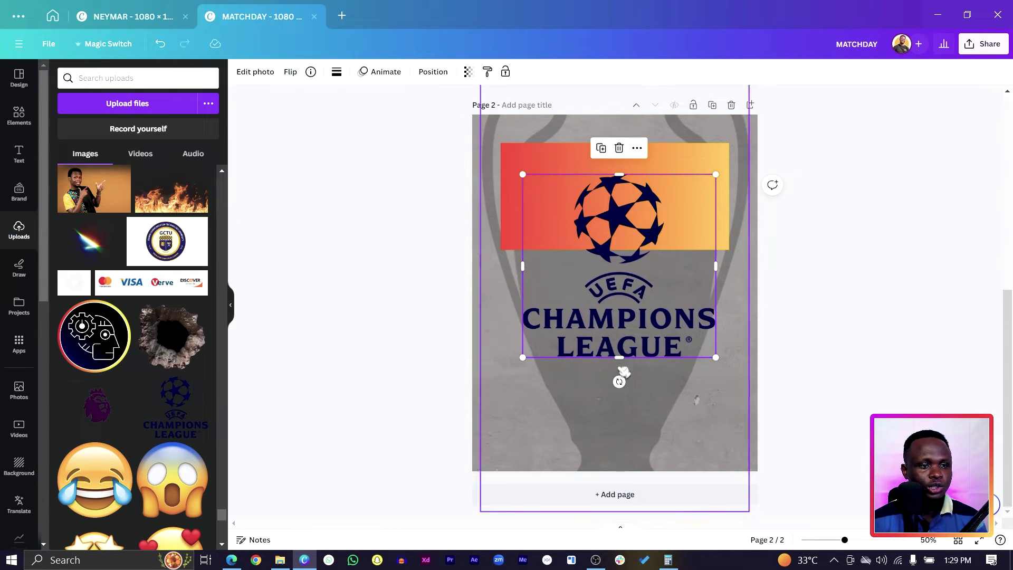
left_click_drag(619, 357, 634, 262)
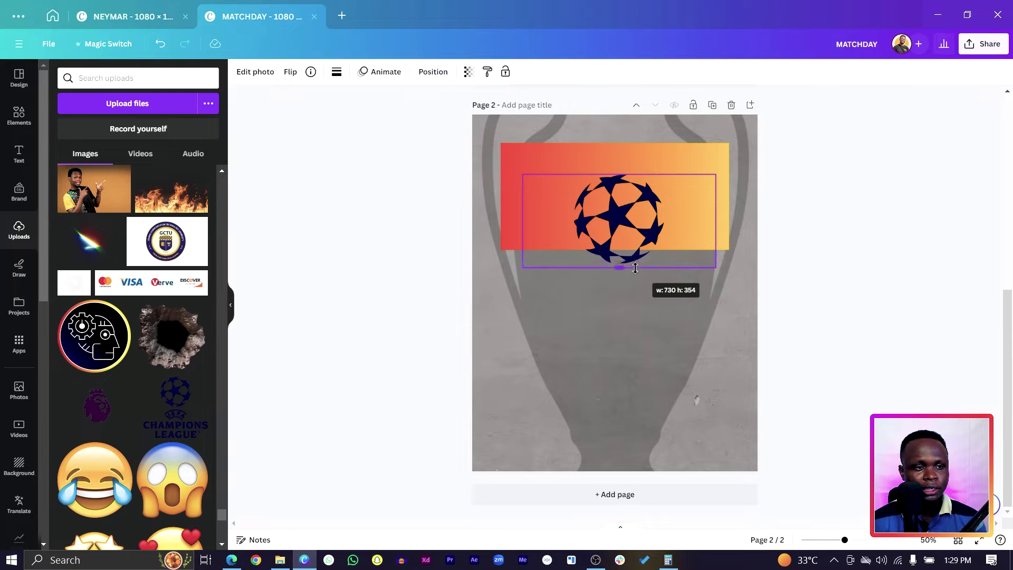
key("ctrl+z")
left_click(176, 417)
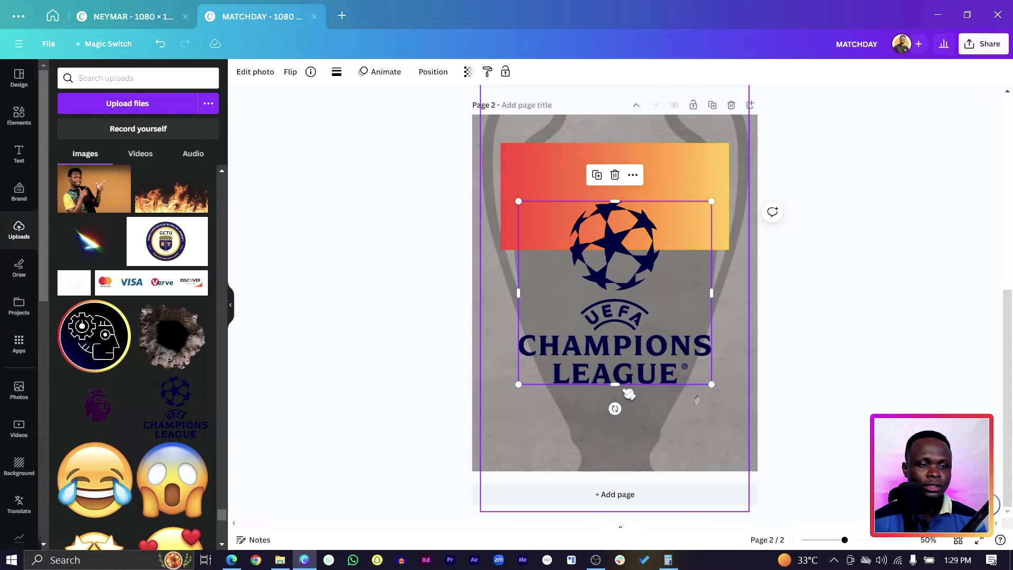
left_click_drag(616, 395, 629, 294)
left_click_drag(520, 253, 541, 180)
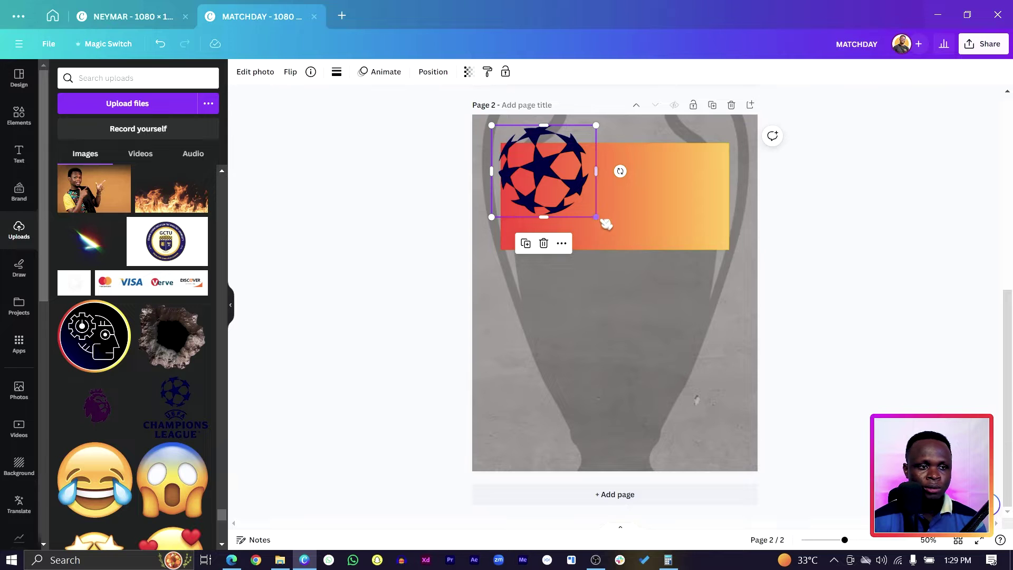
Step: Enlarge the starball and crop its edges to the gradient rectangle's bounds
left_click_drag(597, 217, 751, 375)
left_click_drag(712, 323, 694, 276)
left_click_drag(617, 316, 608, 249)
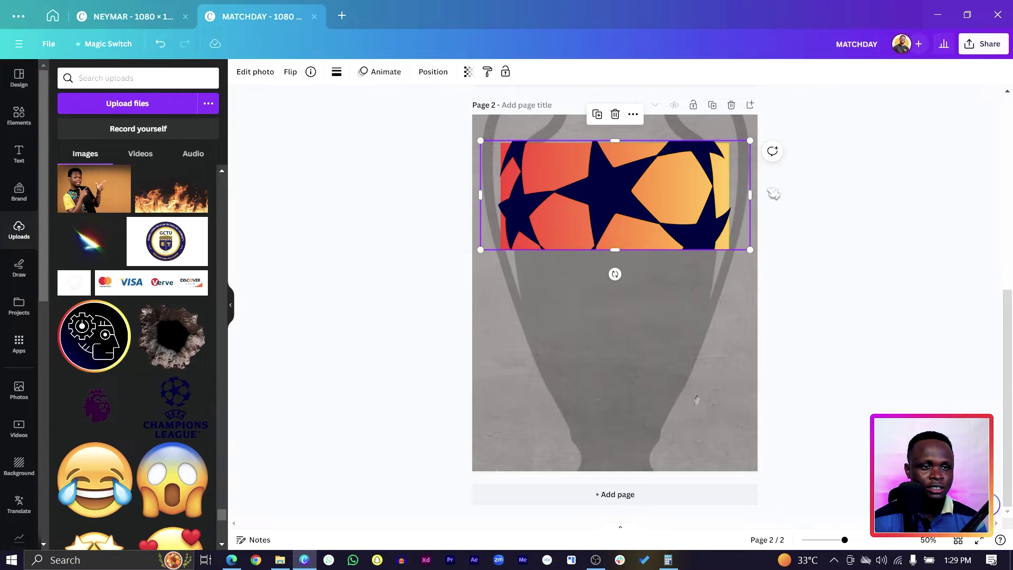
left_click_drag(748, 194, 729, 203)
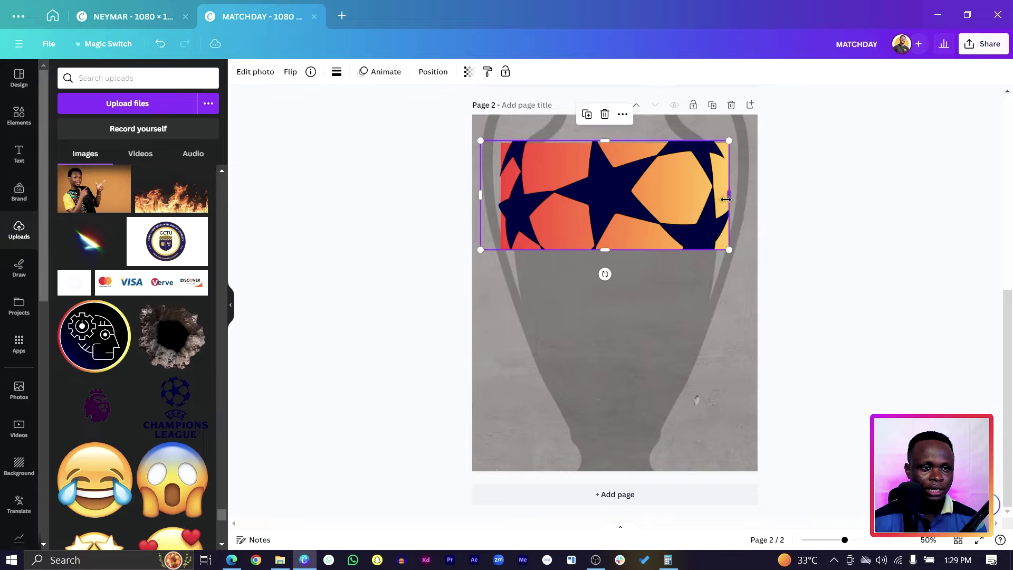
left_click_drag(607, 141, 606, 144)
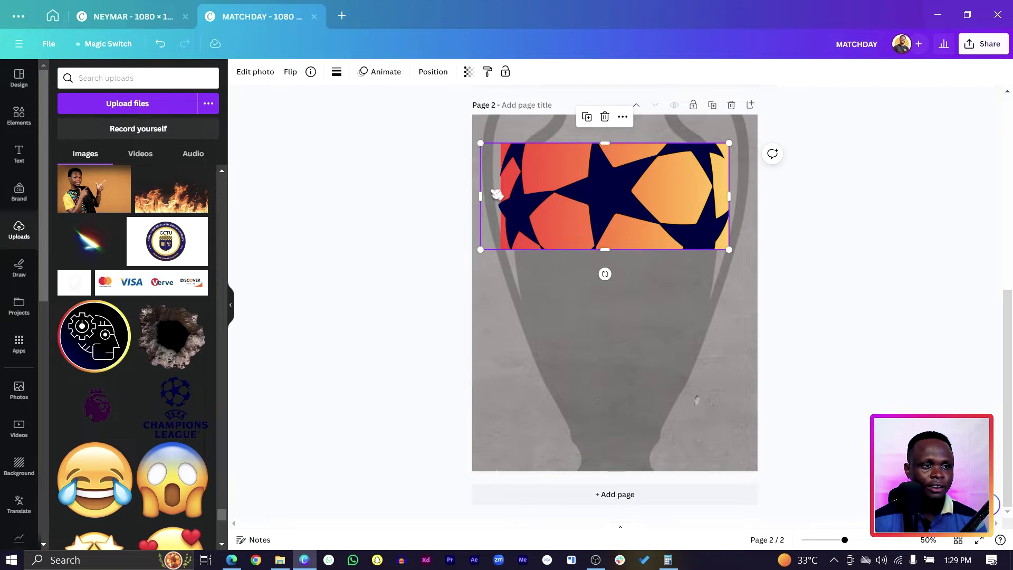
left_click_drag(485, 191, 501, 192)
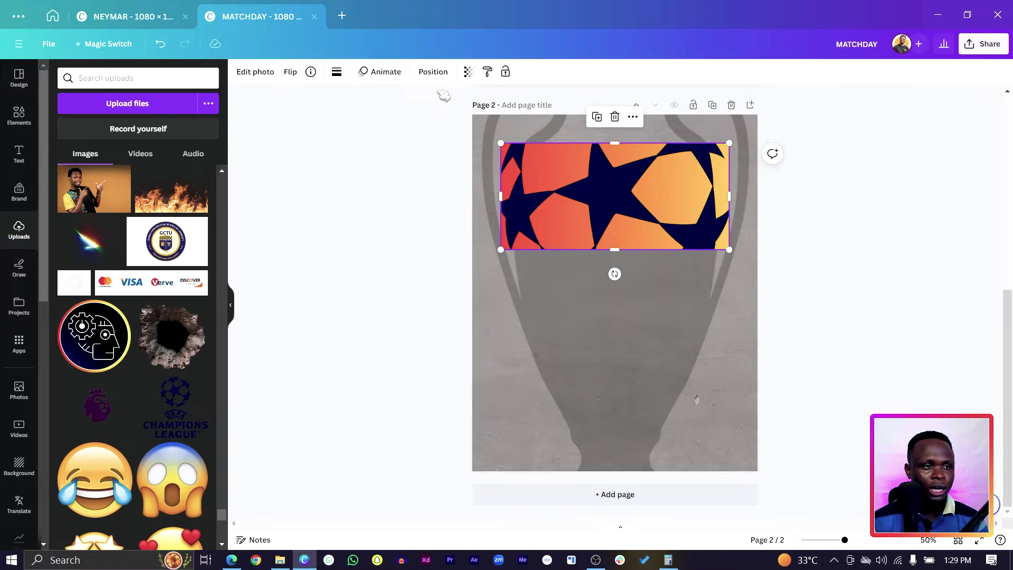
Step: Set the starball image's saturation to -100 so the stars turn black
left_click(243, 77)
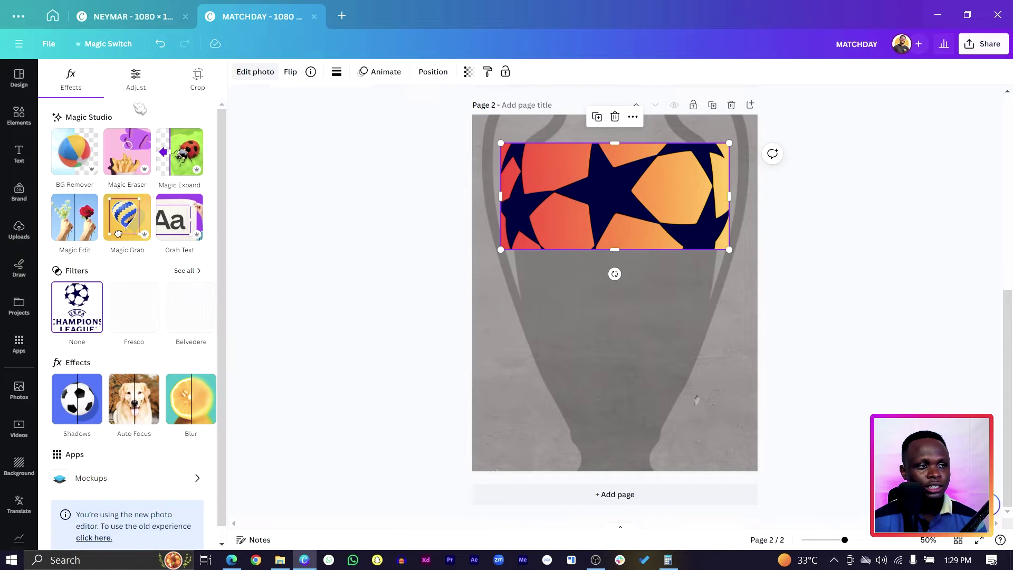
left_click(139, 81)
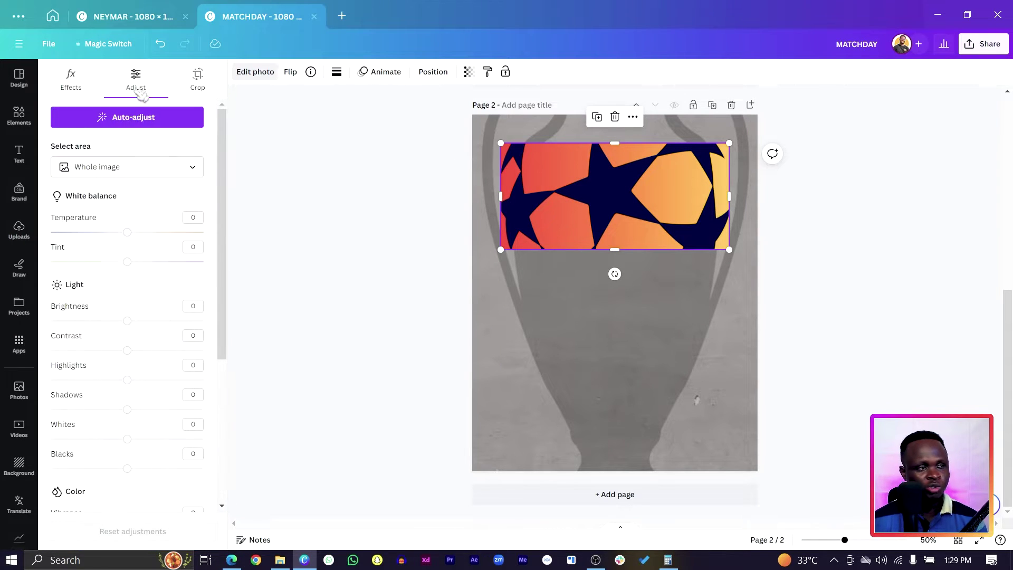
scroll(155, 296, "down", 5)
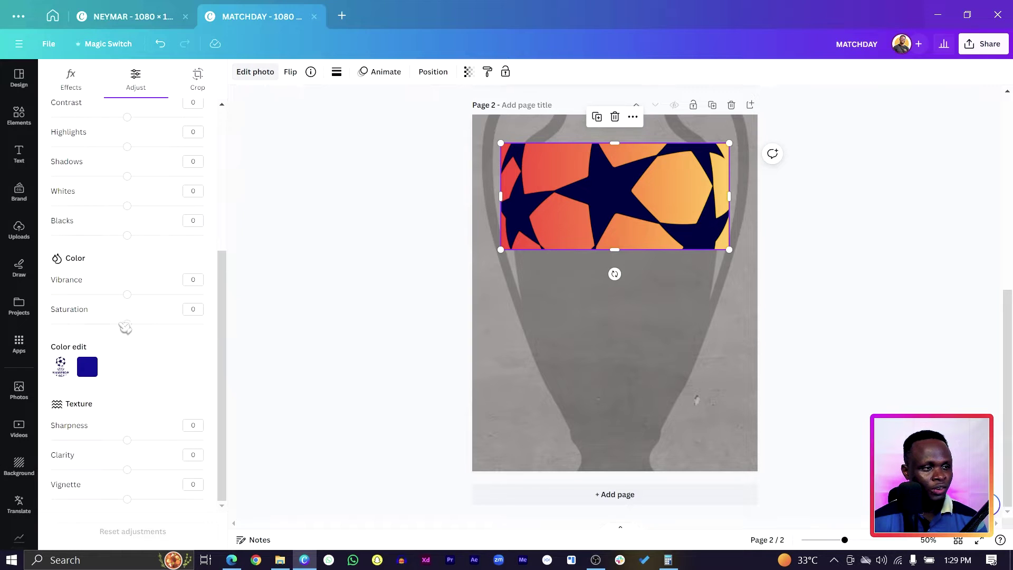
left_click_drag(130, 323, 50, 323)
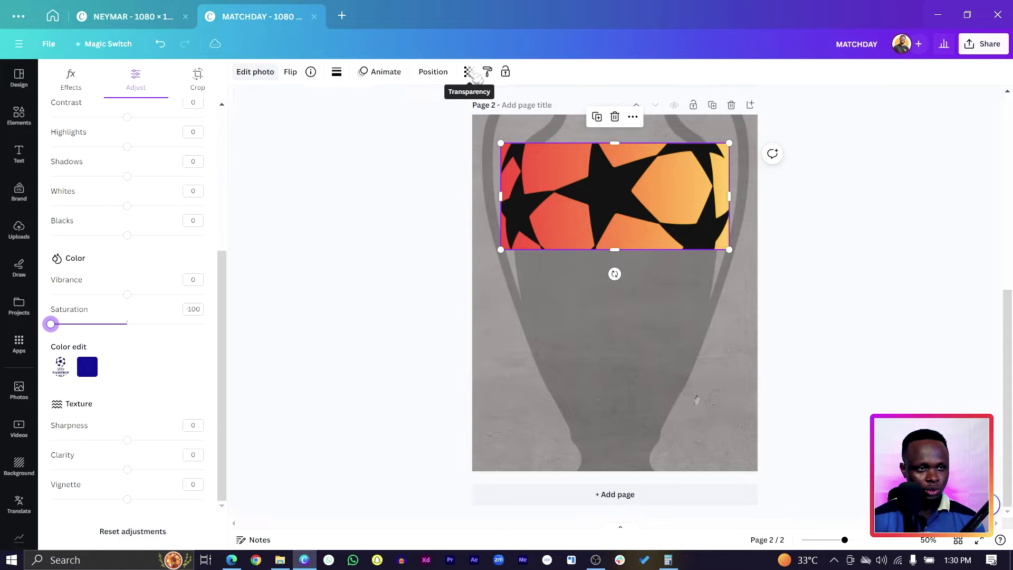
Step: Set the starball's transparency to 20
left_click(474, 75)
left_click(459, 99)
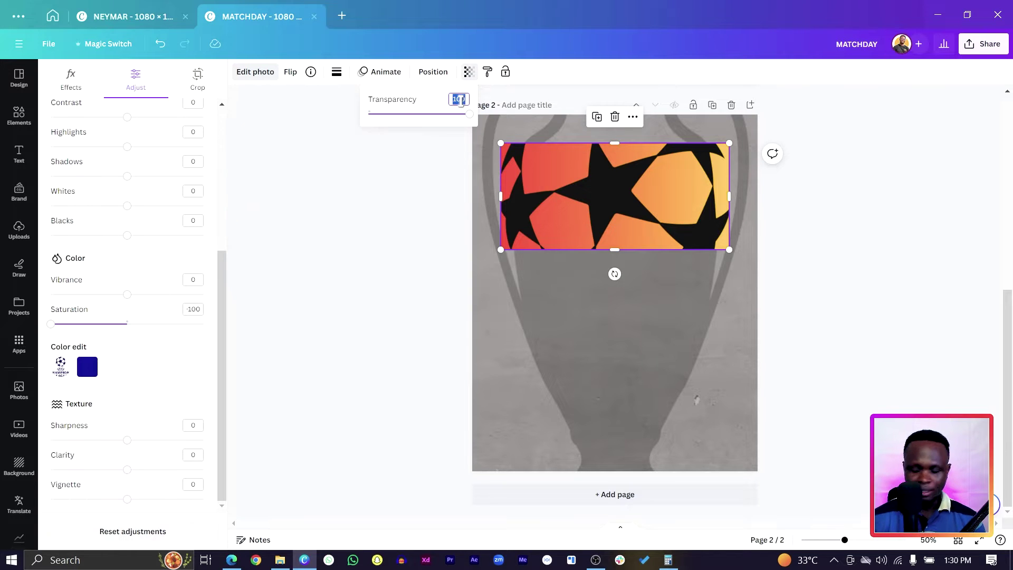
type("20")
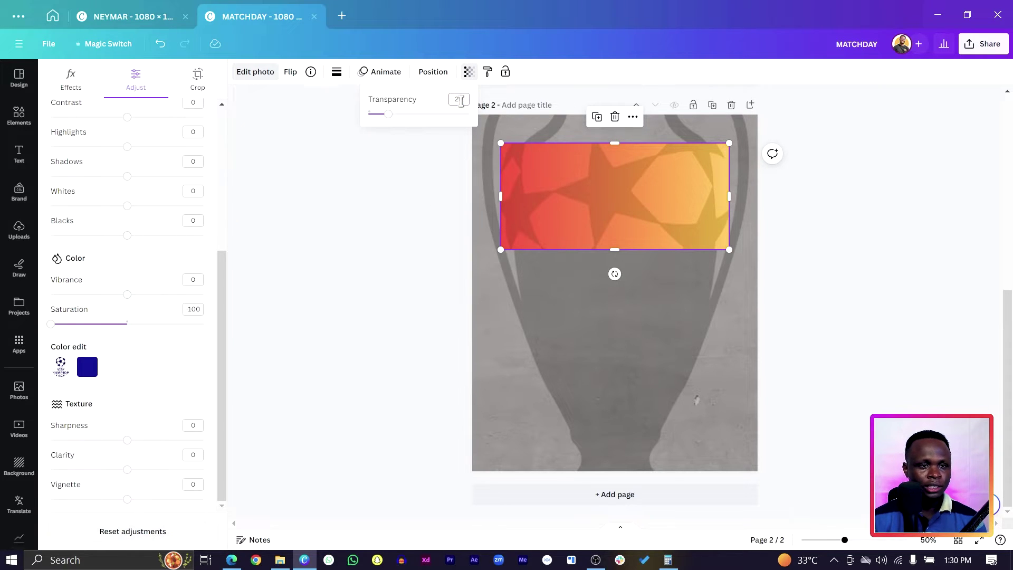
key("Return")
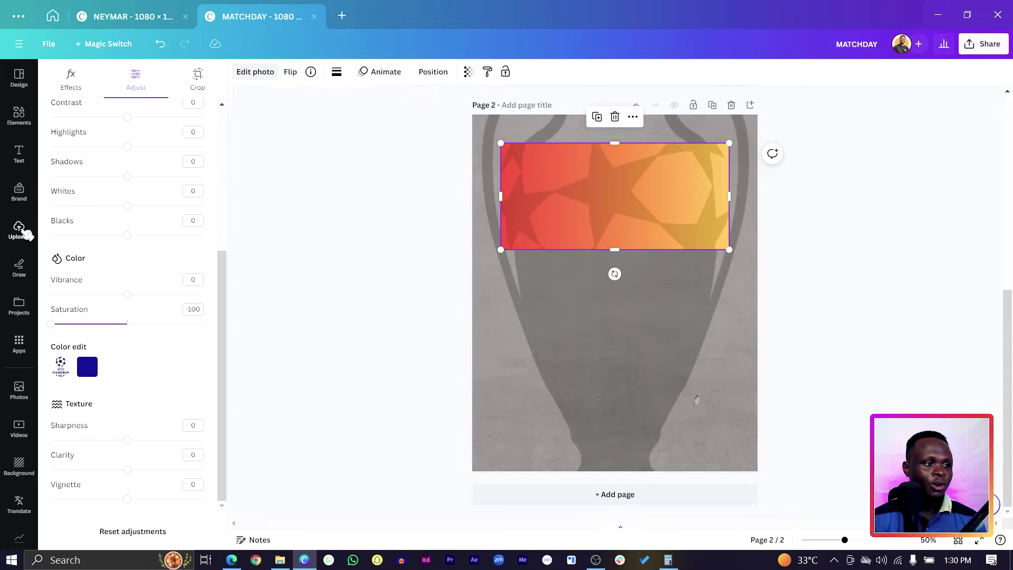
left_click(19, 228)
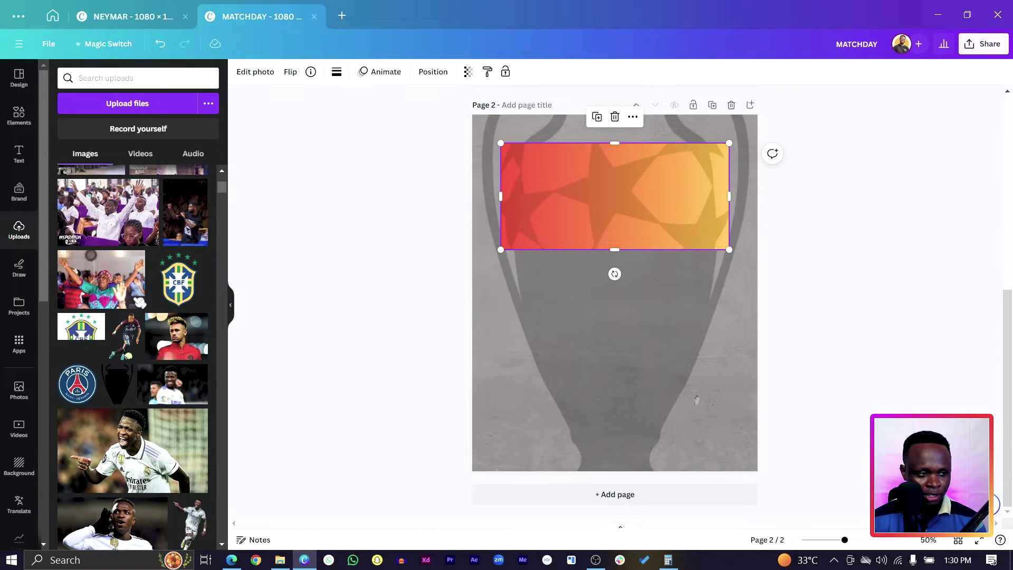
Step: Place the Vinicius photo over the orange banner and remove its background with BG Remover
scroll(140, 317, "down", 3)
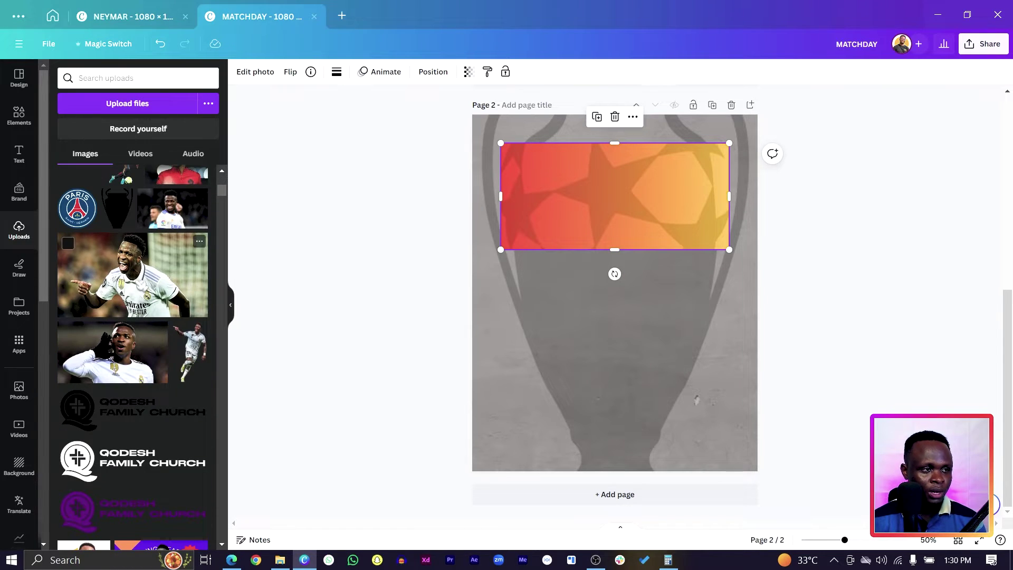
left_click_drag(172, 208, 507, 264)
left_click_drag(559, 285, 559, 196)
left_click(242, 78)
left_click(74, 152)
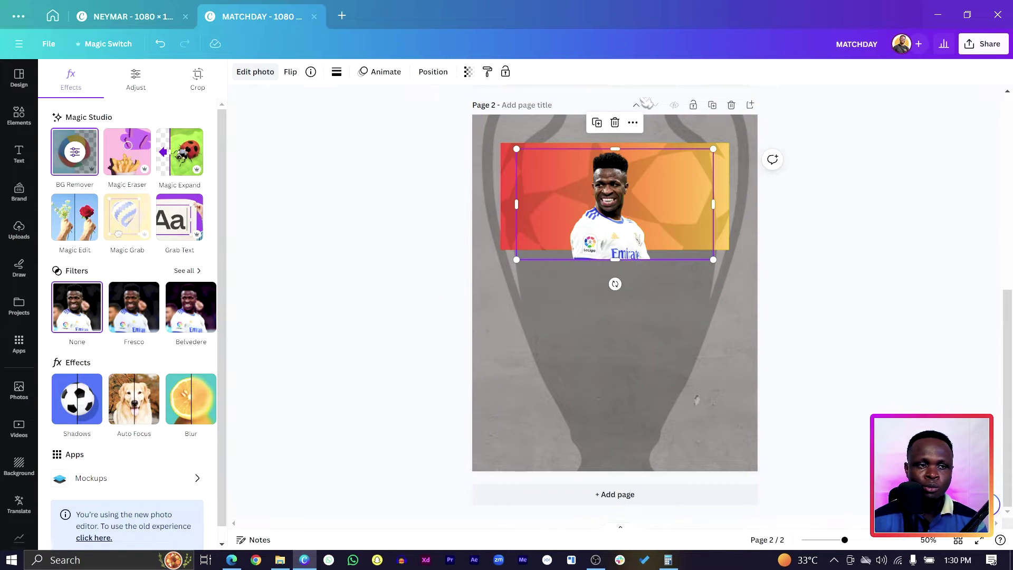
Step: Crop and resize the player photo to his face, fitting the banner's height on its left half
left_click_drag(716, 240, 657, 240)
left_click_drag(609, 261, 608, 218)
left_click_drag(655, 184, 714, 362)
left_click_drag(666, 389, 571, 242)
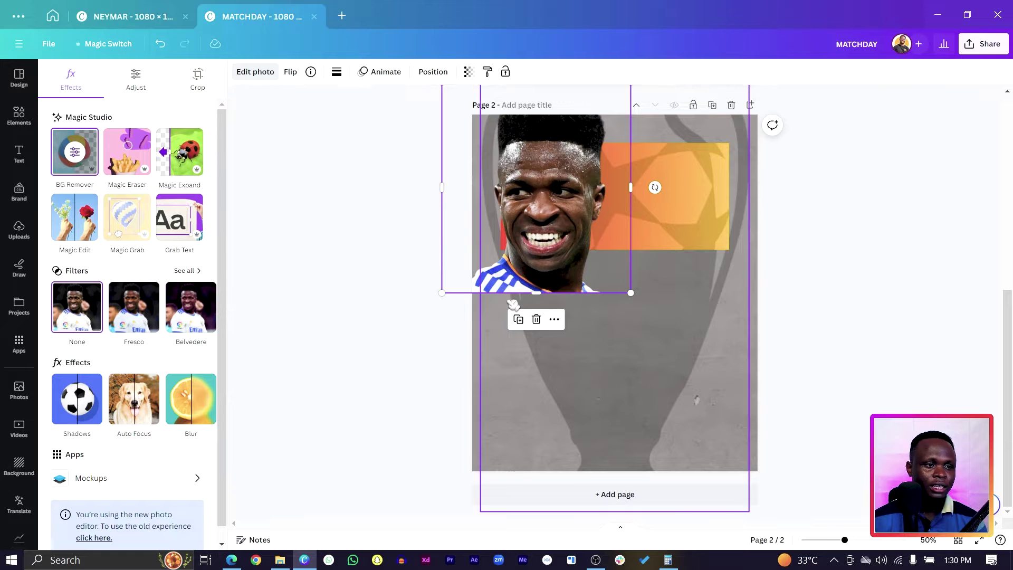
left_click_drag(508, 292, 506, 244)
left_click_drag(542, 128, 542, 143)
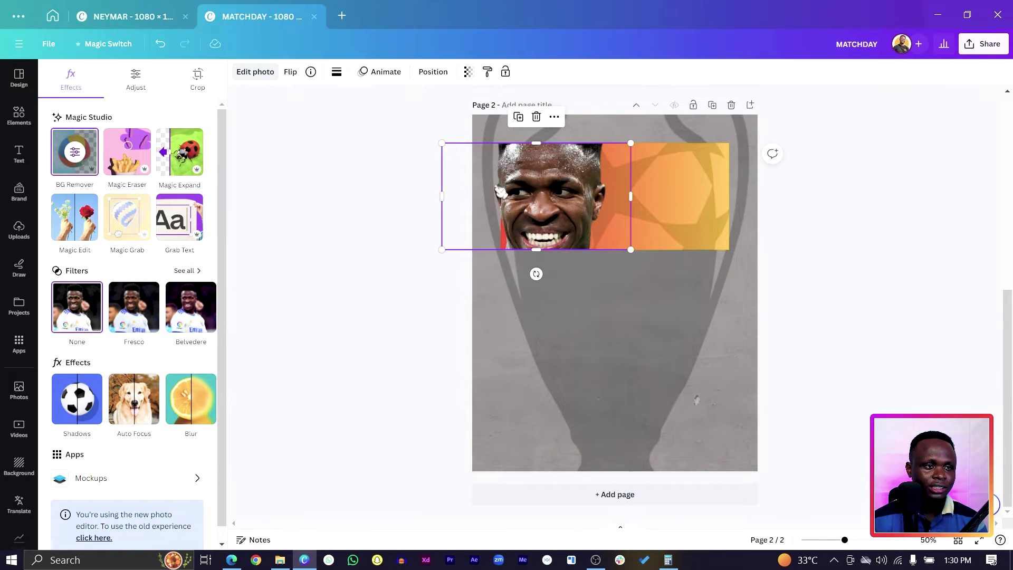
left_click_drag(446, 195, 501, 196)
left_click_drag(631, 197, 618, 196)
left_click_drag(568, 226, 559, 223)
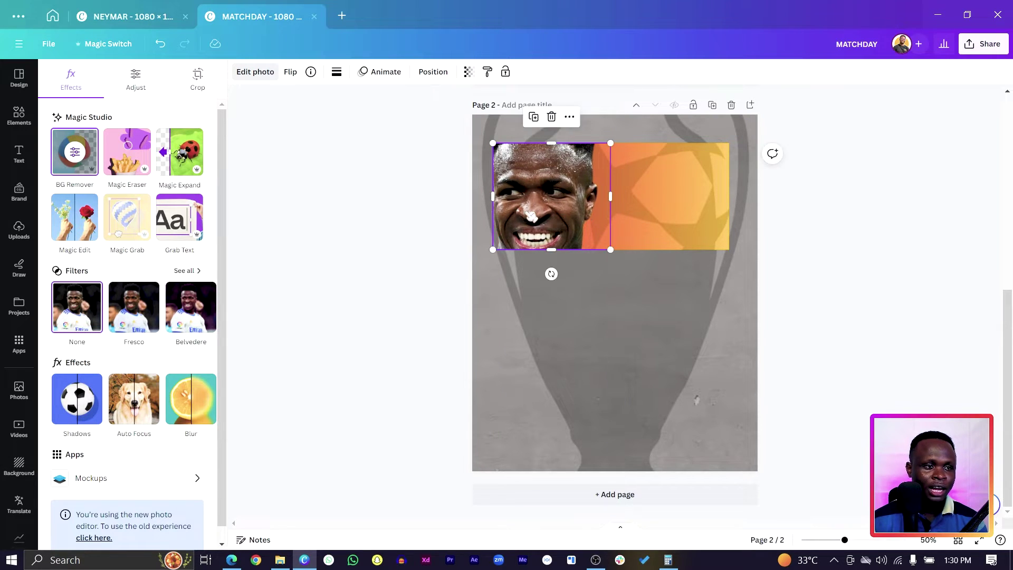
left_click_drag(494, 205, 498, 192)
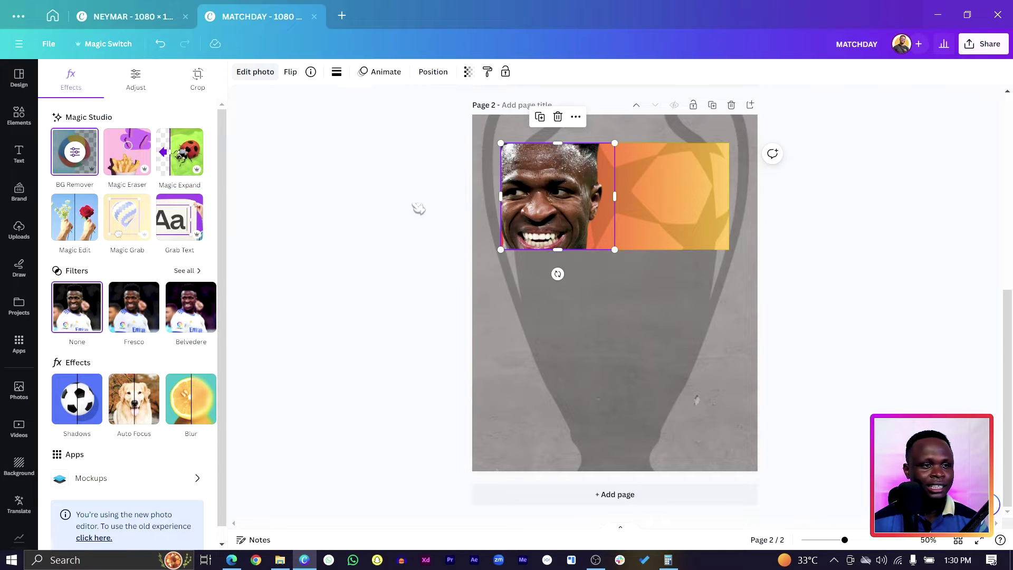
left_click_drag(614, 142, 562, 143)
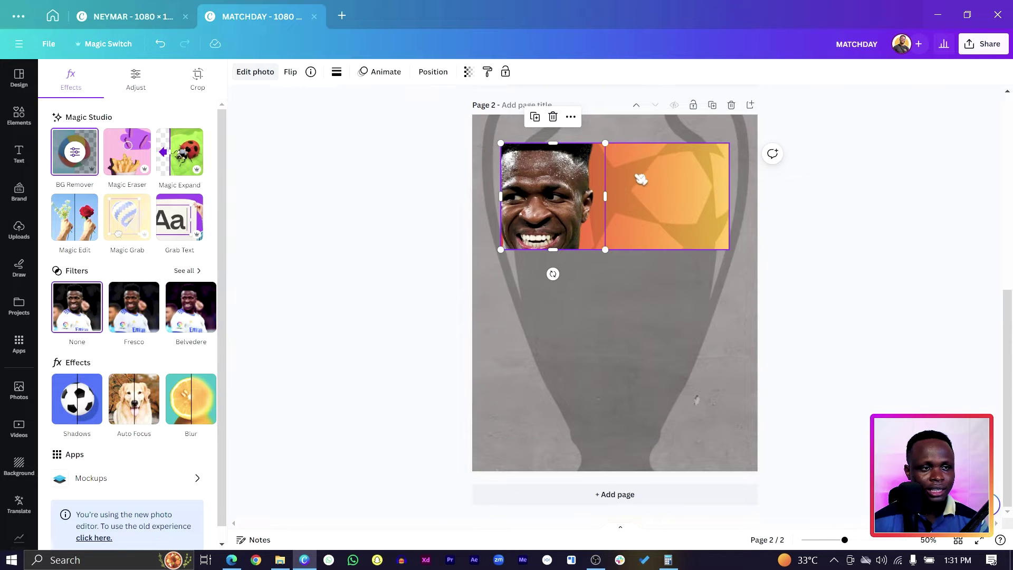
Step: Warm the face photo's temperature to 97 and shift its tint
left_click(249, 74)
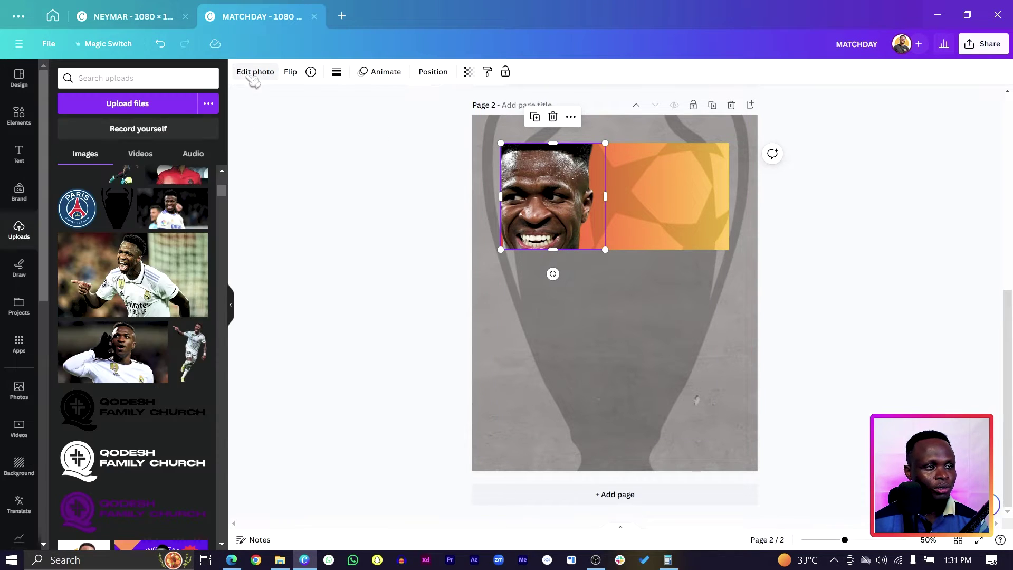
left_click(253, 74)
left_click(143, 79)
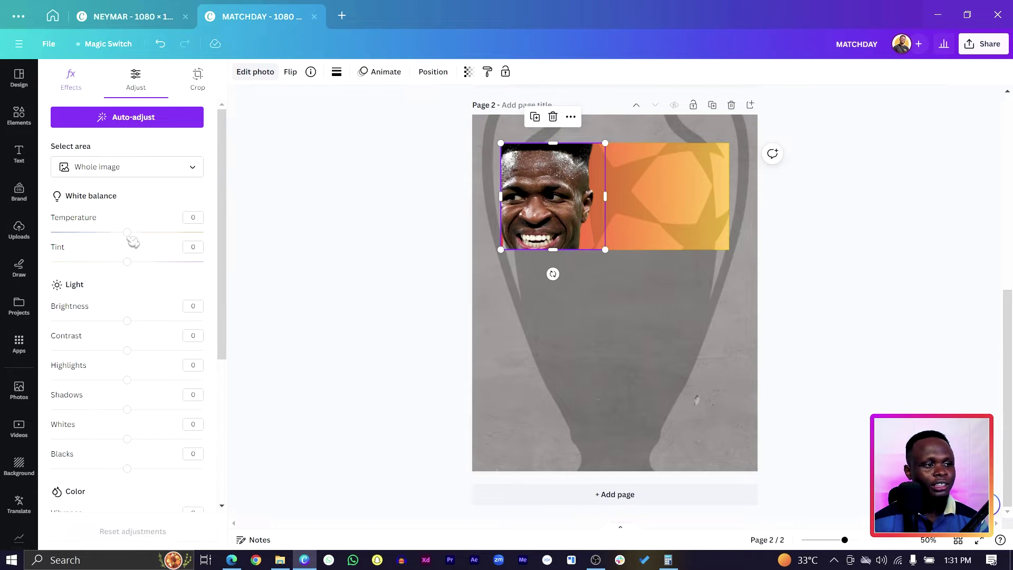
left_click_drag(132, 232, 202, 233)
left_click_drag(127, 262, 188, 262)
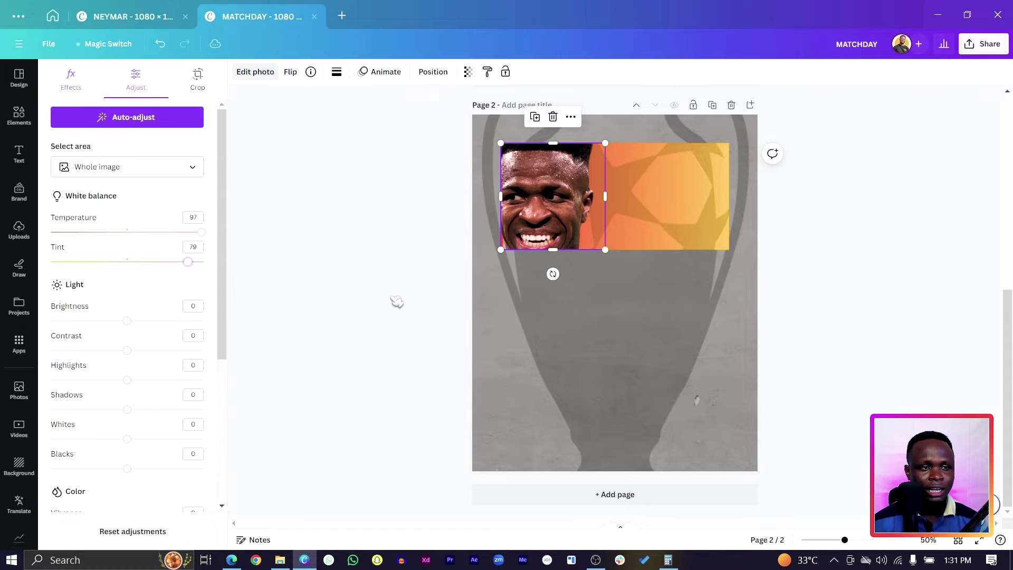
Step: Boost the face photo's saturation in its colour adjustments
left_click(397, 302)
left_click(533, 196)
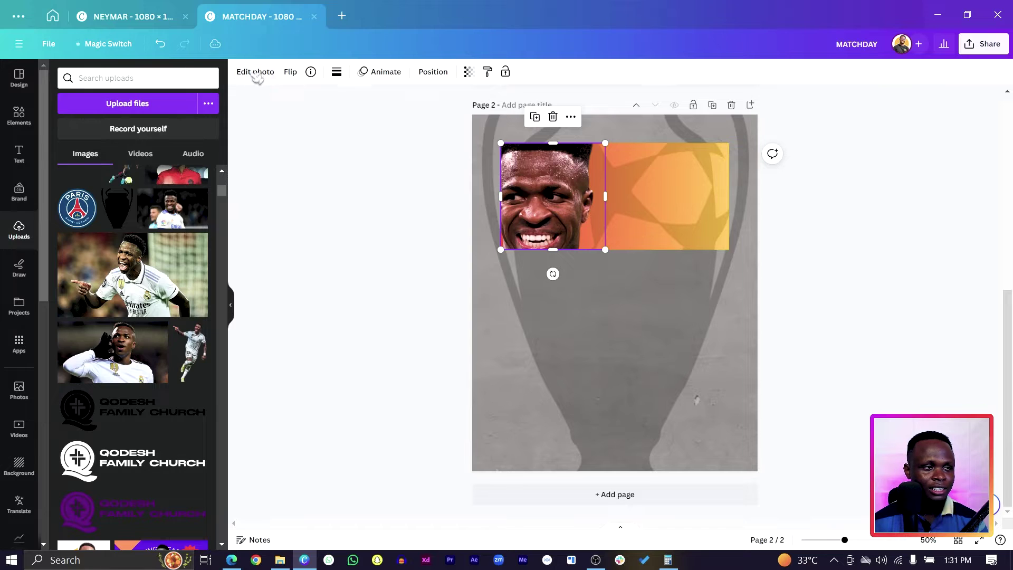
left_click(254, 77)
scroll(120, 361, "up", 1)
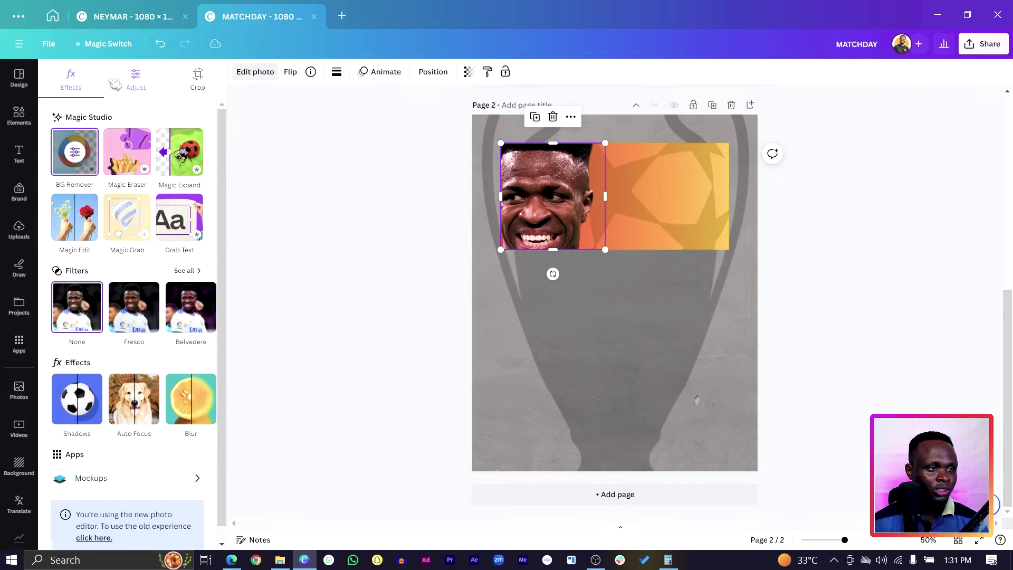
left_click(136, 77)
scroll(93, 452, "down", 5)
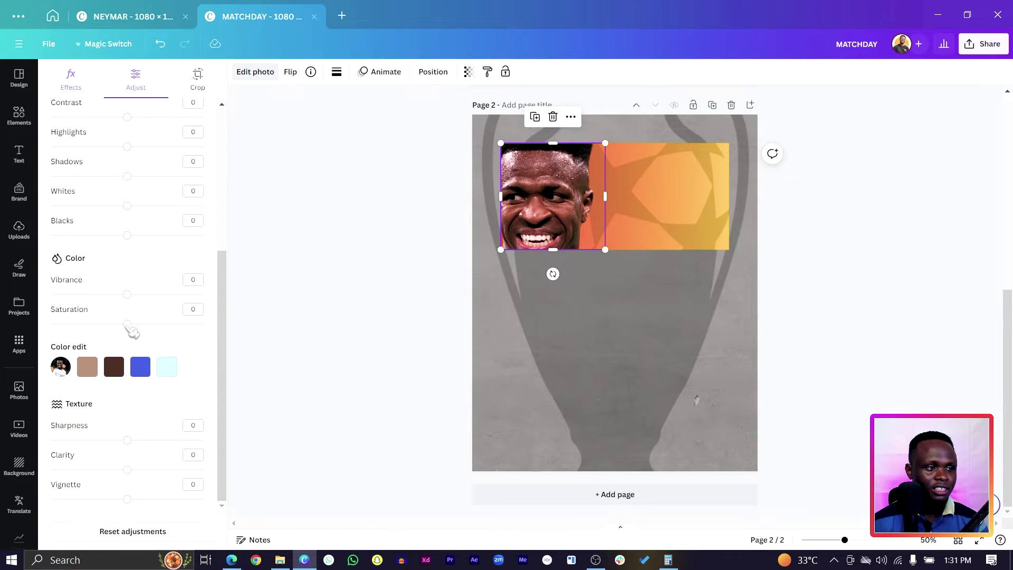
left_click_drag(138, 324, 201, 324)
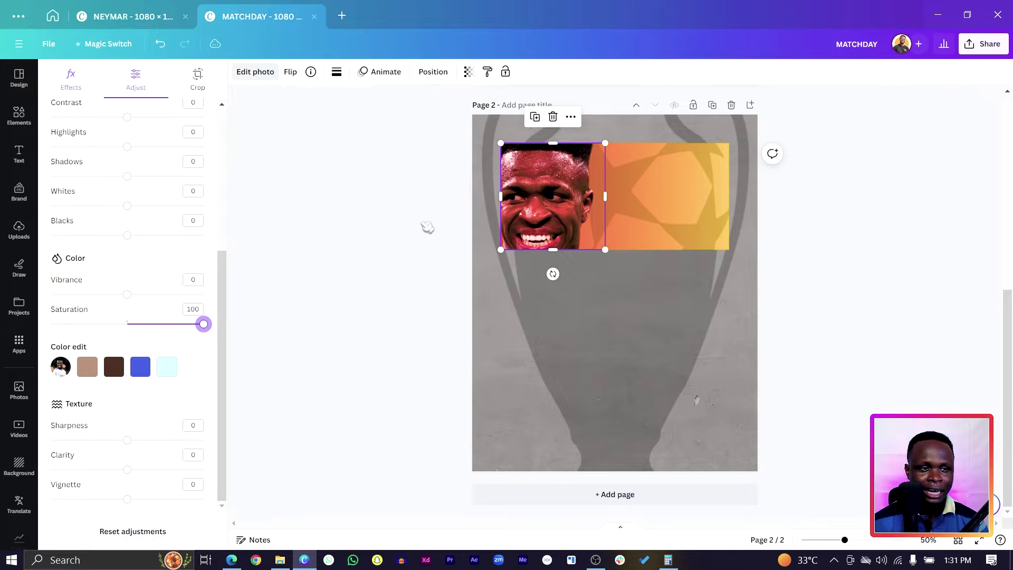
left_click(426, 225)
left_click(427, 226)
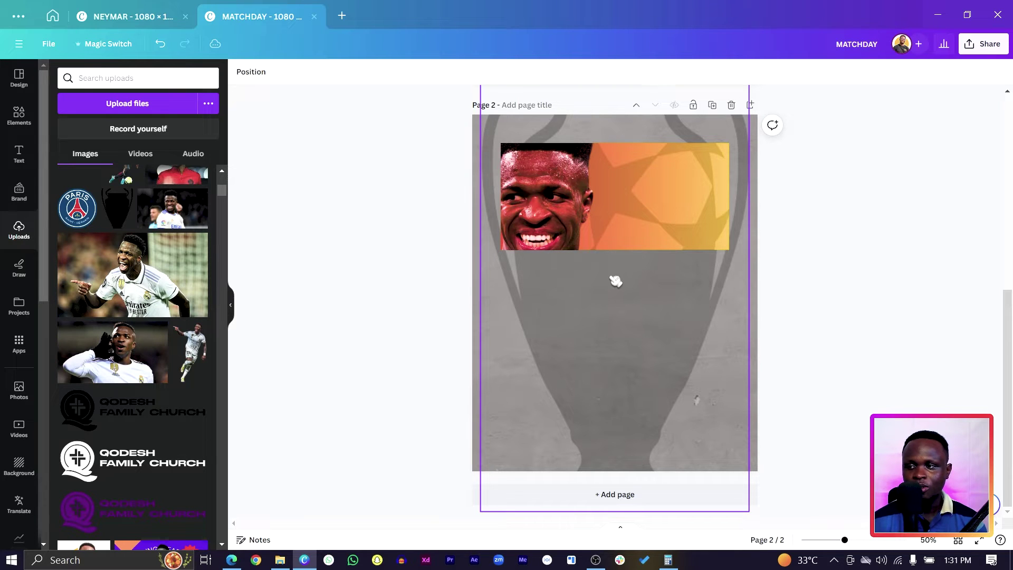
Step: Extend the orange banner downward and enlarge the face photo to its full height
left_click(696, 243)
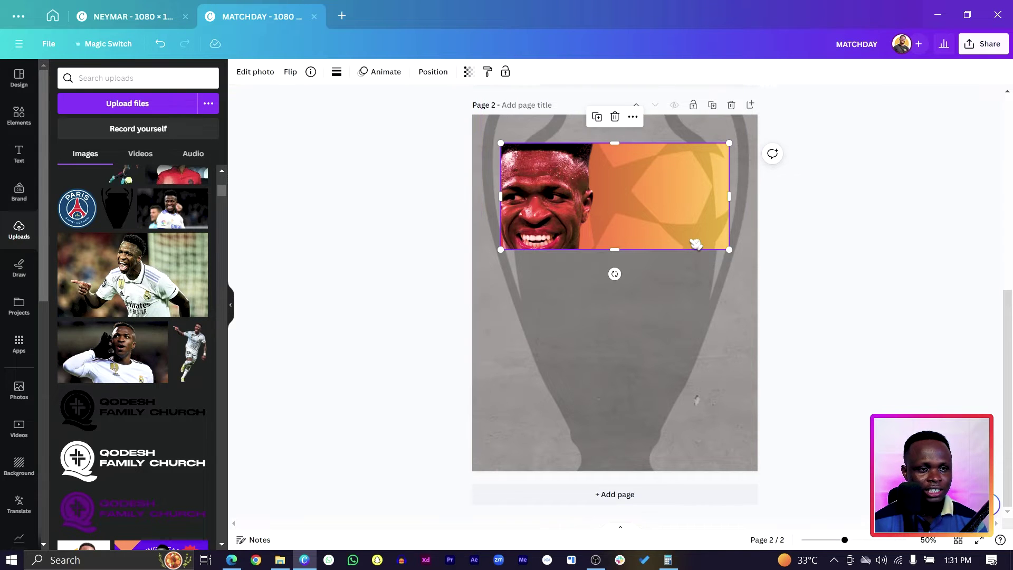
left_click(697, 243)
left_click_drag(614, 249, 622, 278)
left_click(644, 227)
left_click(410, 307)
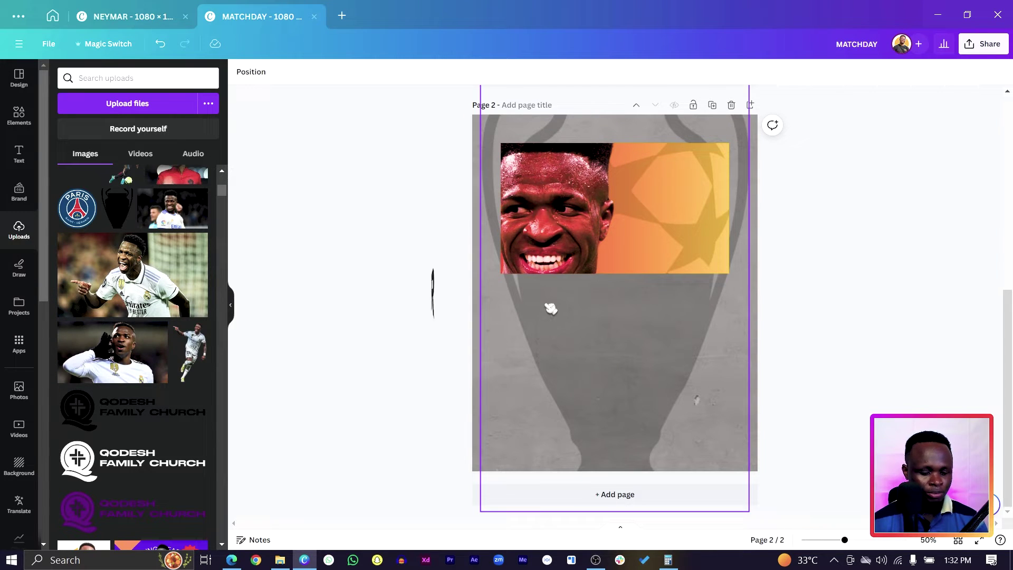
Step: Add an orange square with R and move it lower on the page
key("r")
left_click(452, 341)
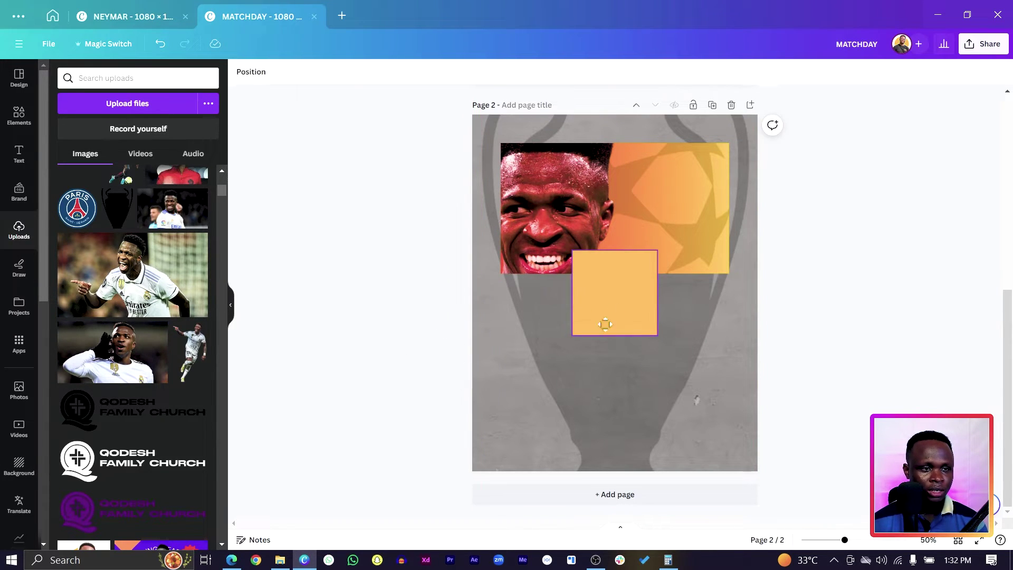
left_click_drag(618, 319, 577, 386)
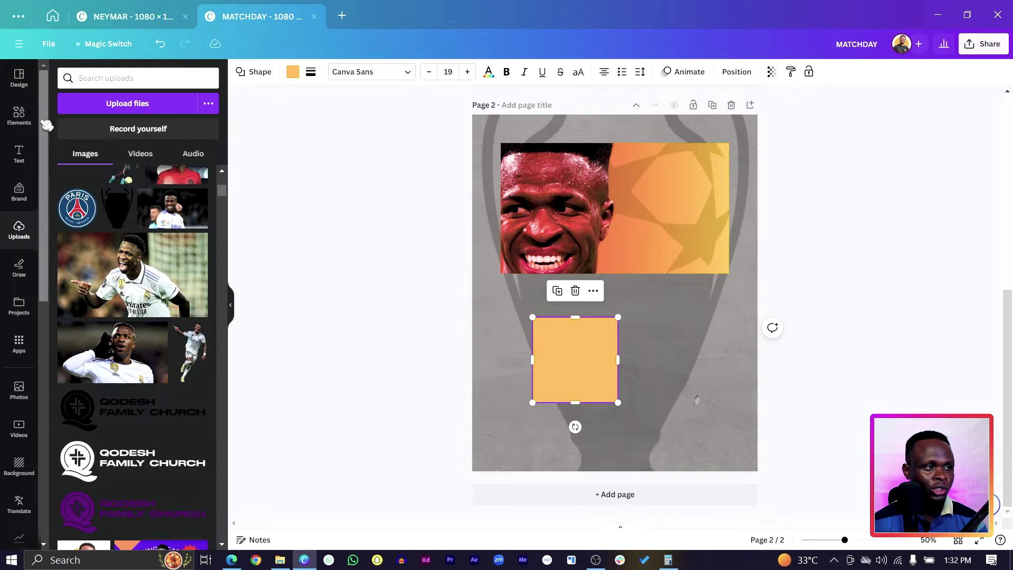
Step: Search elements for 'stadium' and add the sunset stadium photo
left_click(19, 114)
left_click(153, 79)
type("sta")
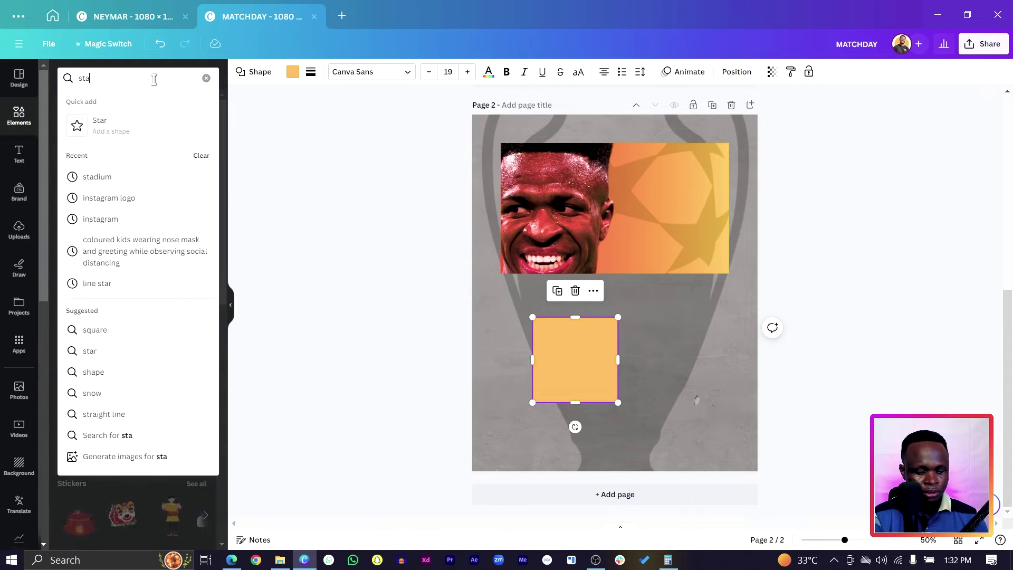
type("dium")
key("Return")
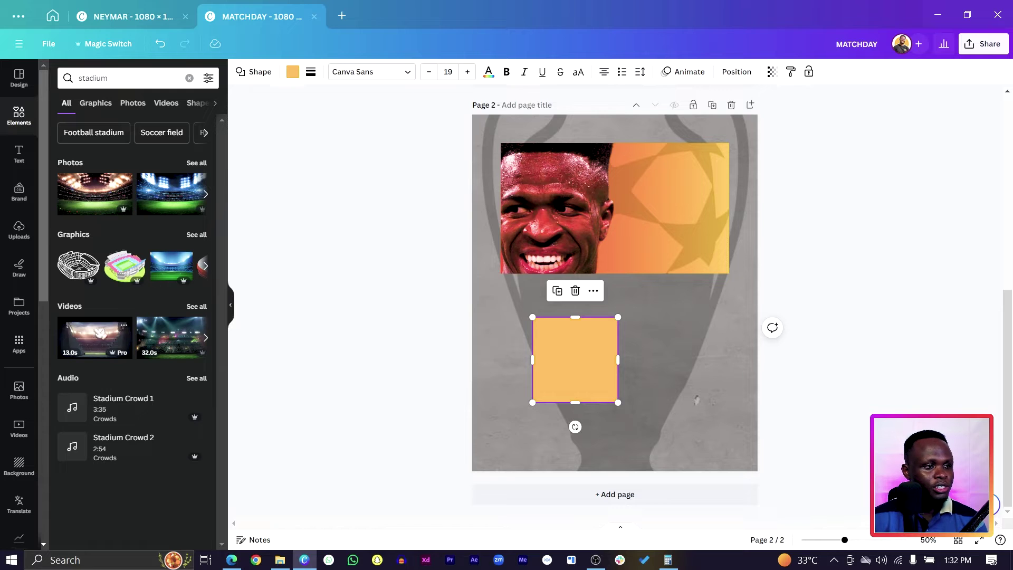
left_click(208, 164)
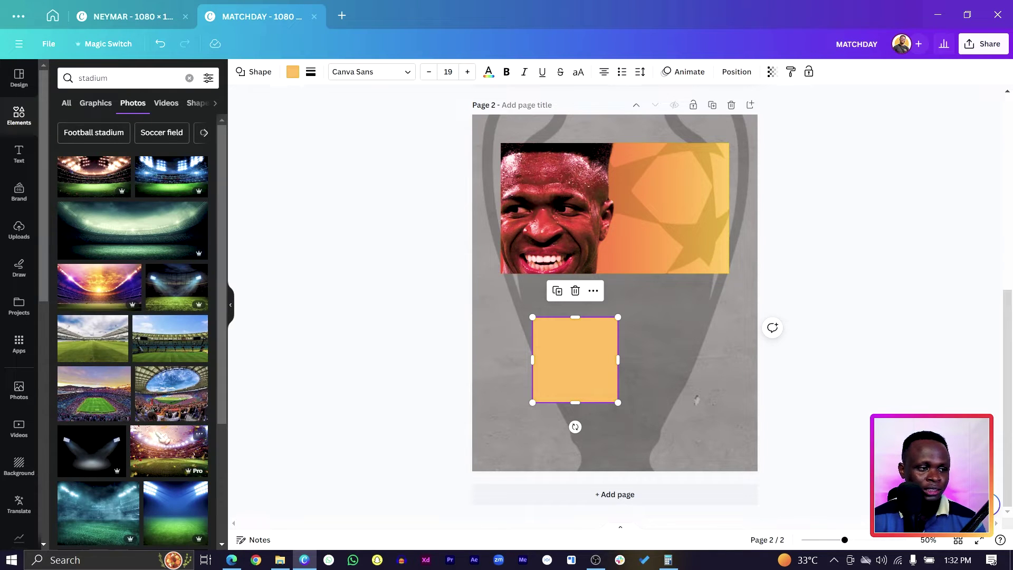
left_click(82, 392)
Step: Crop and widen the stadium photo to the banner's width below it, then resize the orange square
left_click_drag(682, 331, 642, 389)
left_click_drag(575, 293, 575, 320)
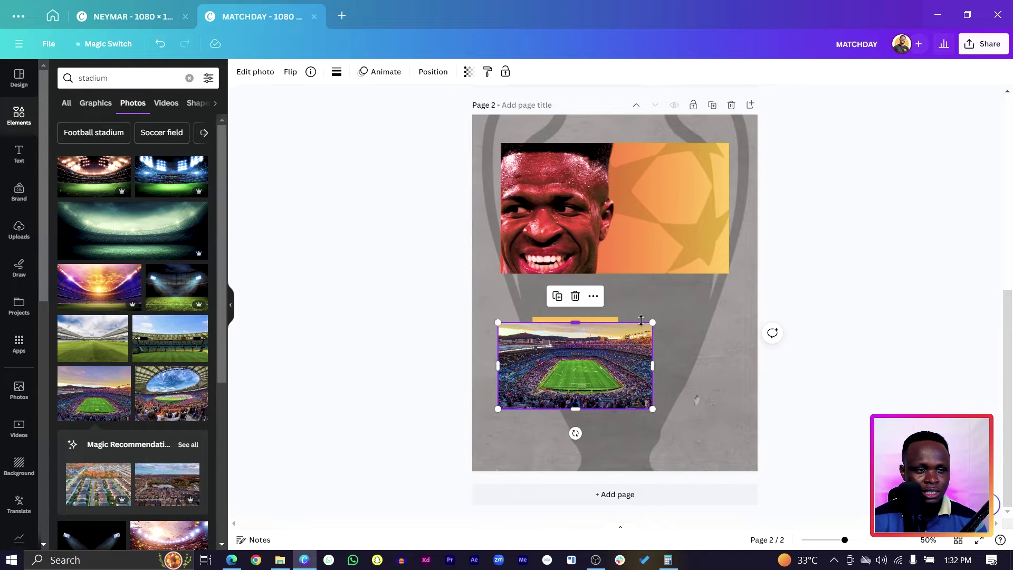
left_click_drag(652, 314, 748, 323)
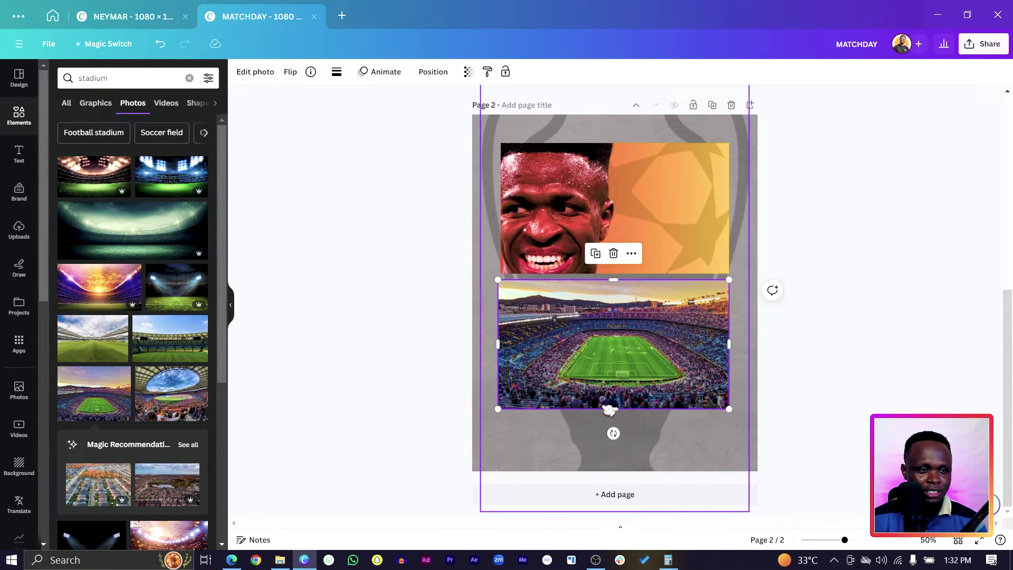
left_click(574, 424)
left_click_drag(574, 425, 515, 454)
Step: Apply a black-and-white filter to the stadium photo
left_click(672, 339)
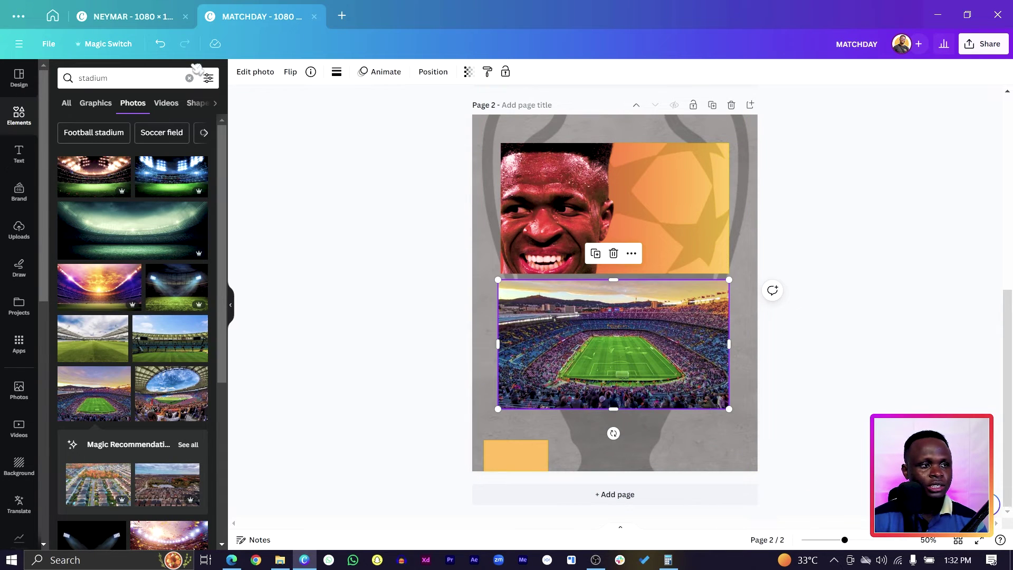
left_click(254, 74)
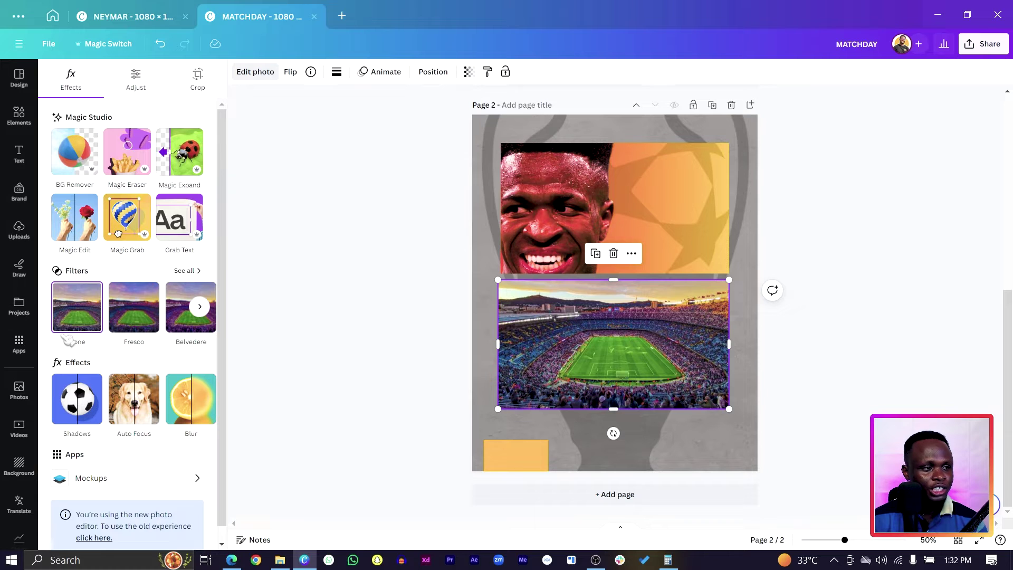
scroll(74, 341, "down", 1)
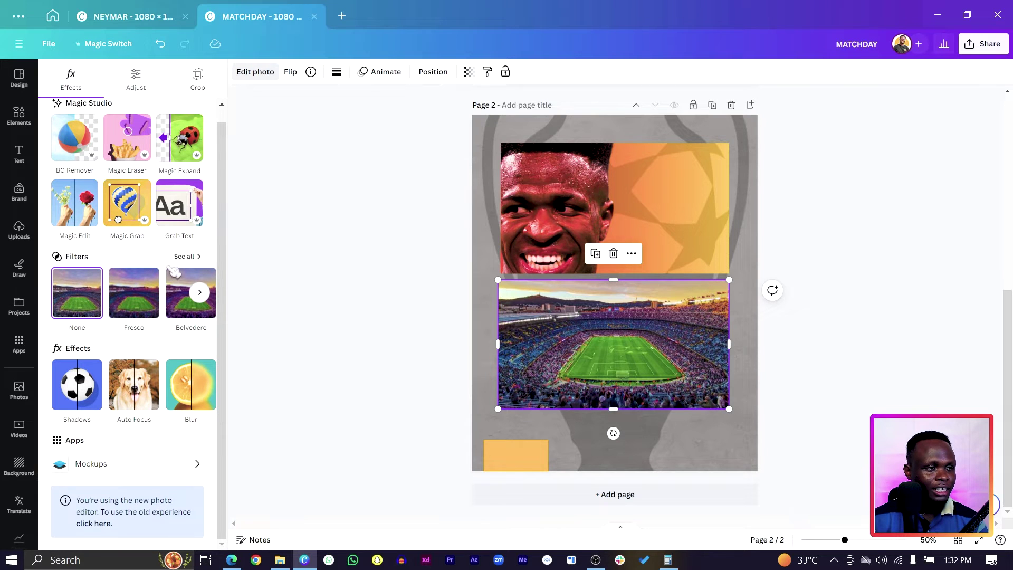
left_click(196, 261)
scroll(66, 396, "down", 3)
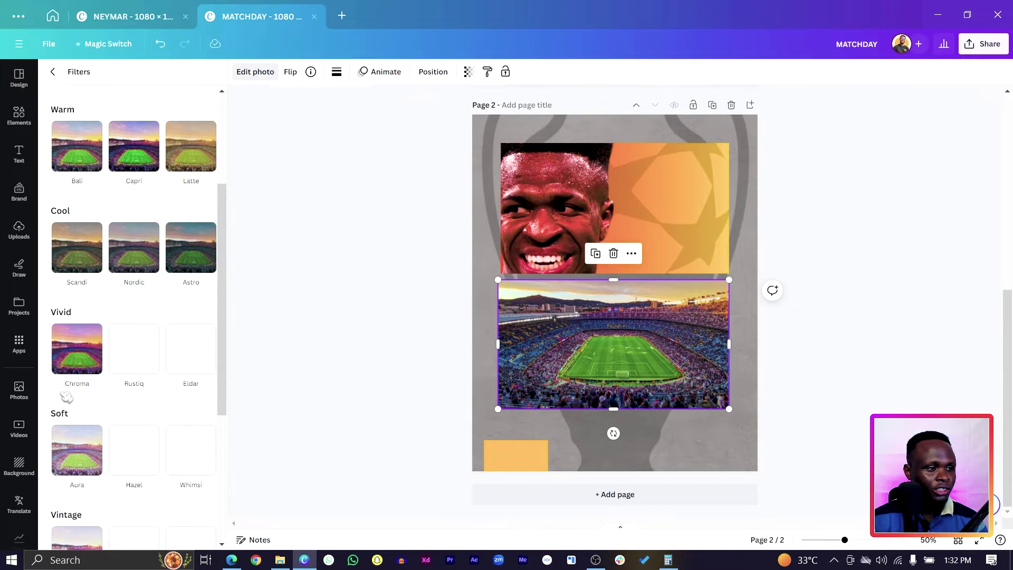
scroll(65, 397, "down", 3)
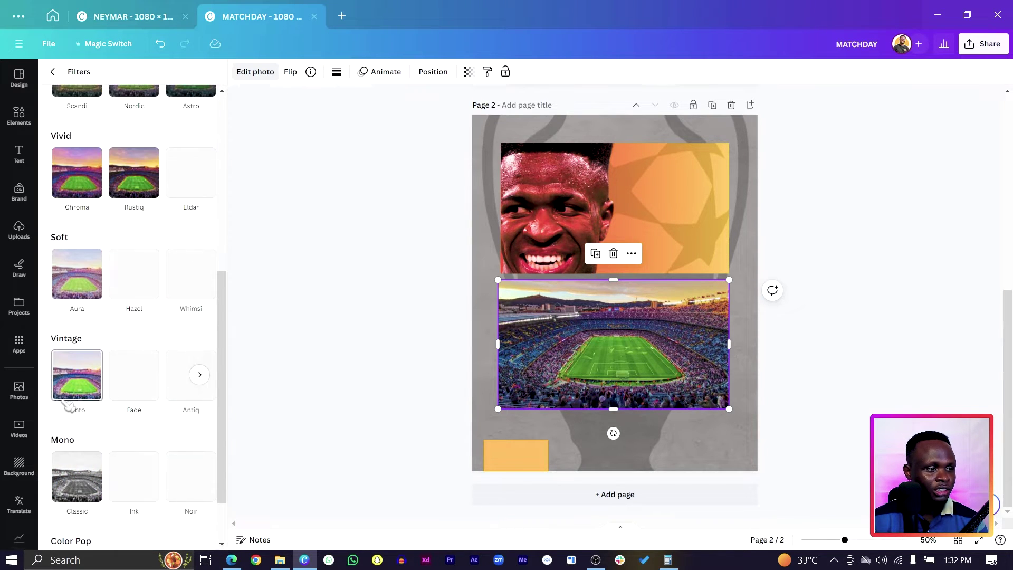
left_click(80, 492)
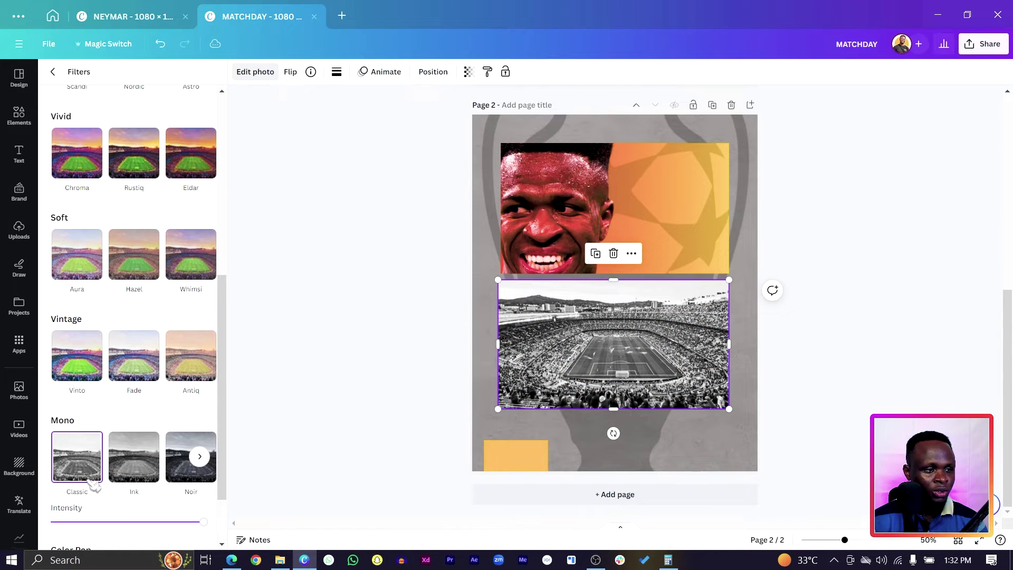
Step: Set the stadium photo's temperature to 100 and tint to -90 for a yellow cast
left_click(255, 71)
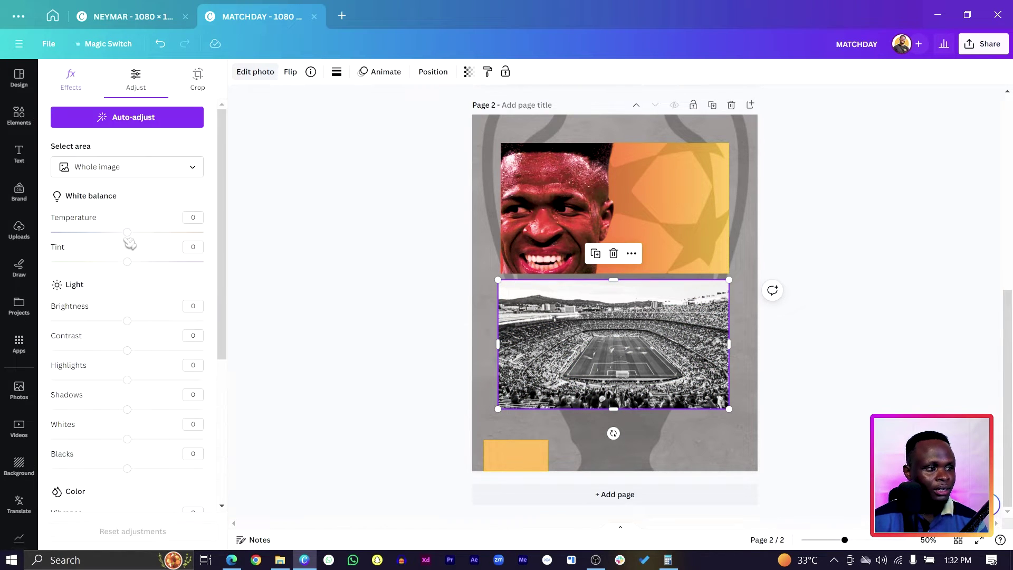
left_click_drag(123, 236, 211, 229)
left_click_drag(131, 262, 65, 285)
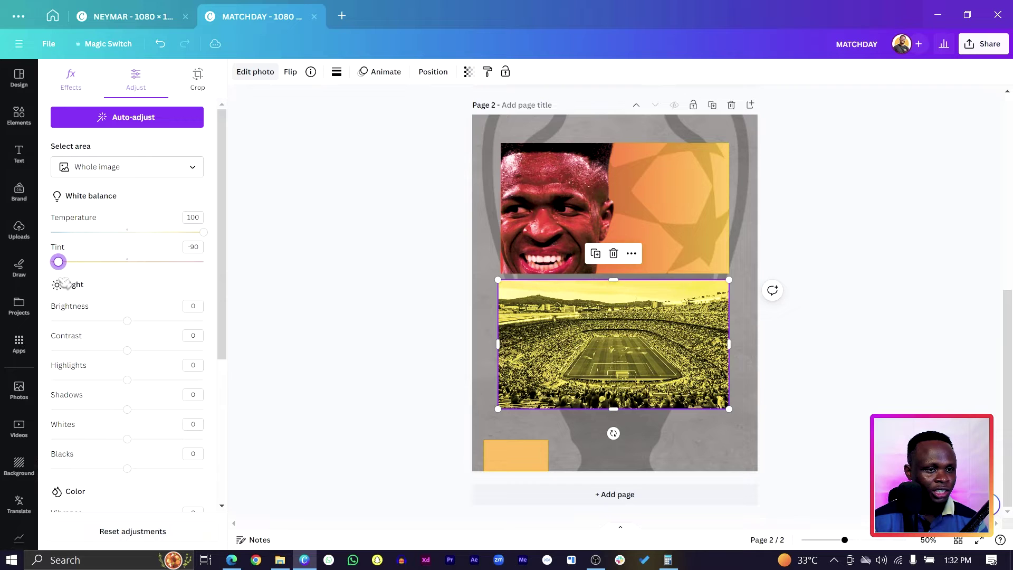
left_click(334, 239)
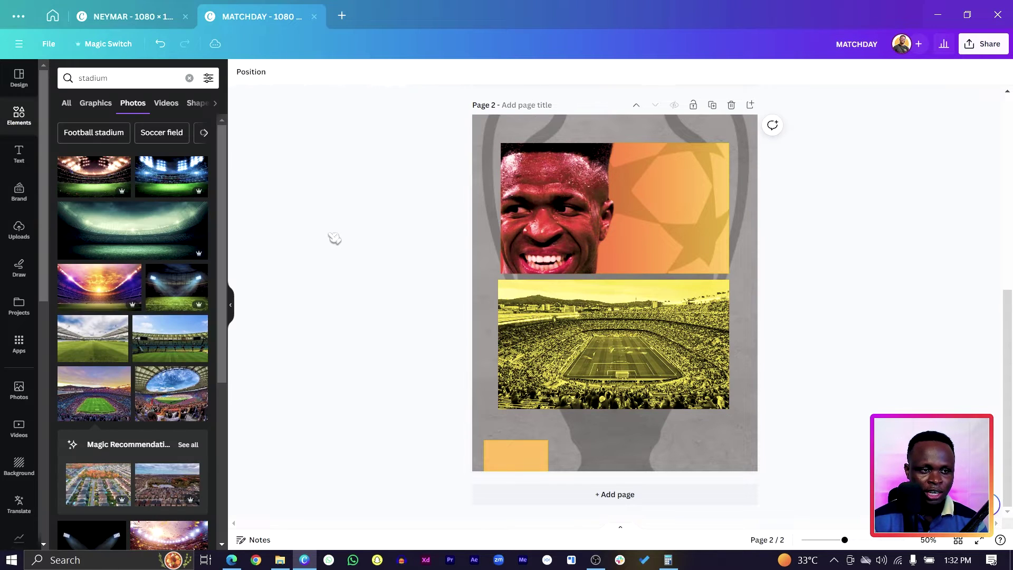
Step: Add the running-player cutout from Uploads over the stadium and move the orange block bottom-left
left_click_drag(500, 446, 555, 446)
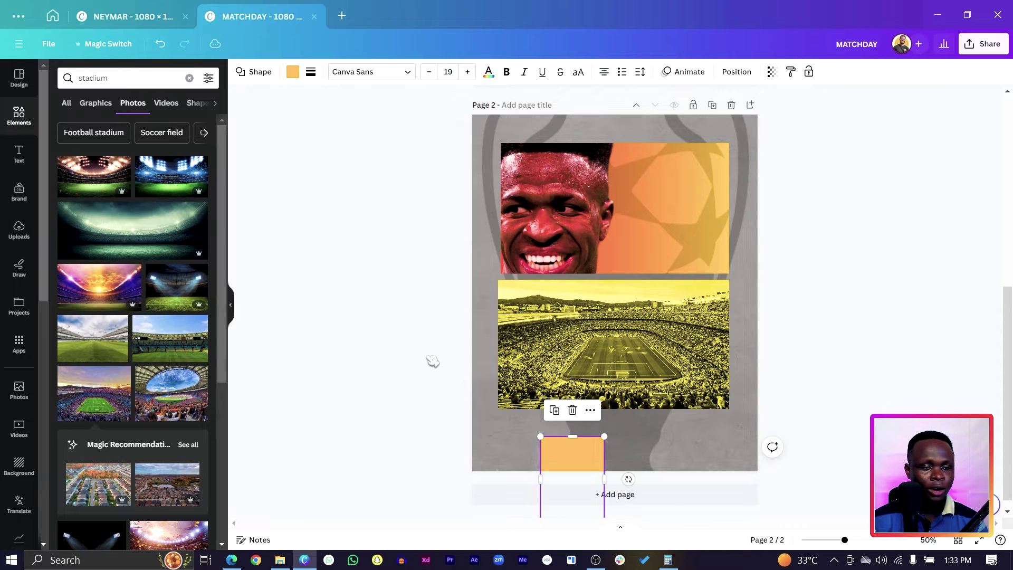
left_click(406, 343)
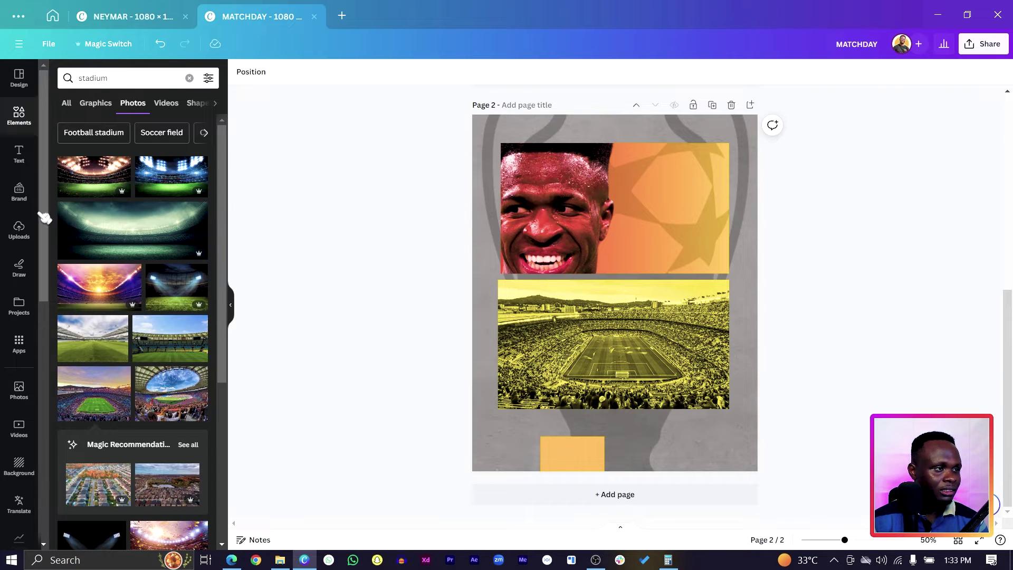
left_click(20, 232)
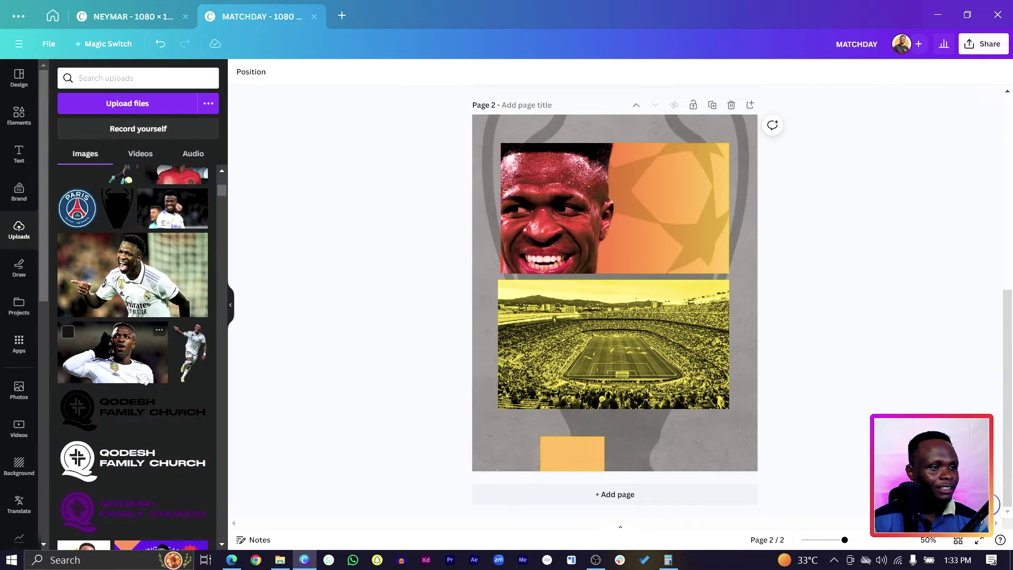
left_click(190, 351)
left_click_drag(572, 454, 486, 437)
mouse_move(623, 327)
left_mouse_down()
mouse_move(636, 368)
mouse_move(612, 364)
mouse_move(621, 364)
mouse_move(612, 331)
left_mouse_up()
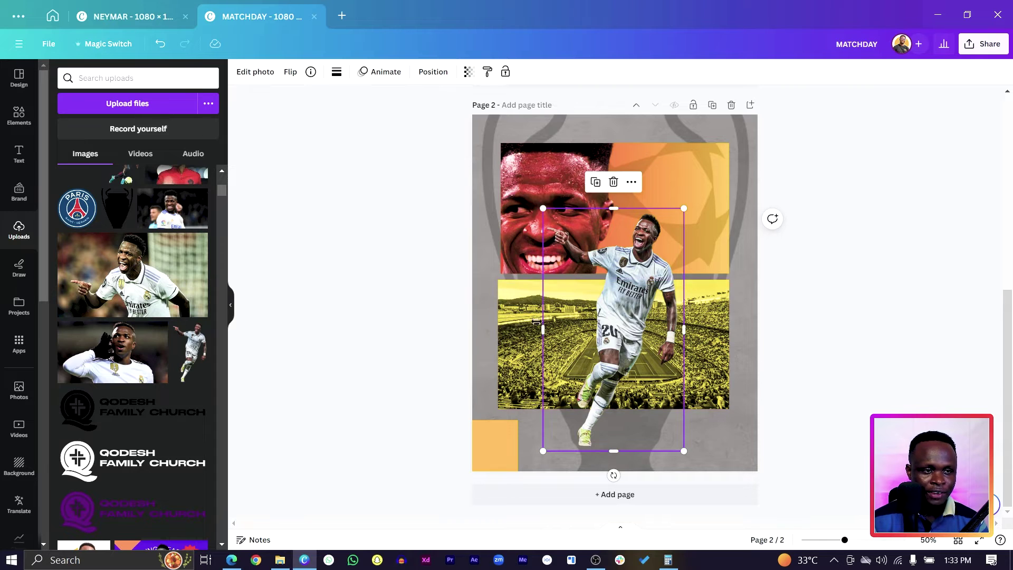
left_click(411, 285)
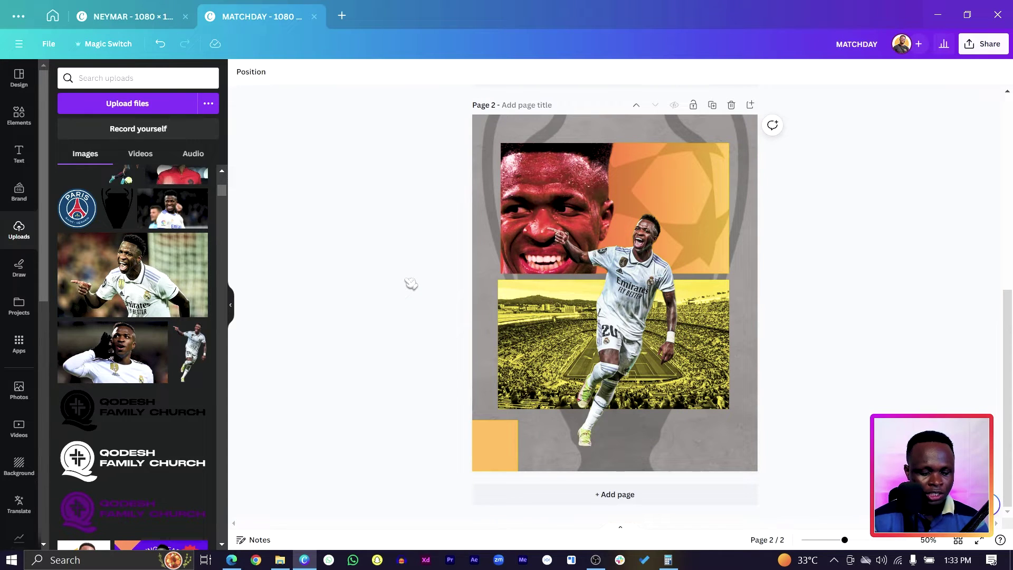
Step: Add a rectangle, shape it into a wide bar and fill it black
key("r")
left_click_drag(572, 293, 547, 291)
left_click_drag(614, 329, 615, 313)
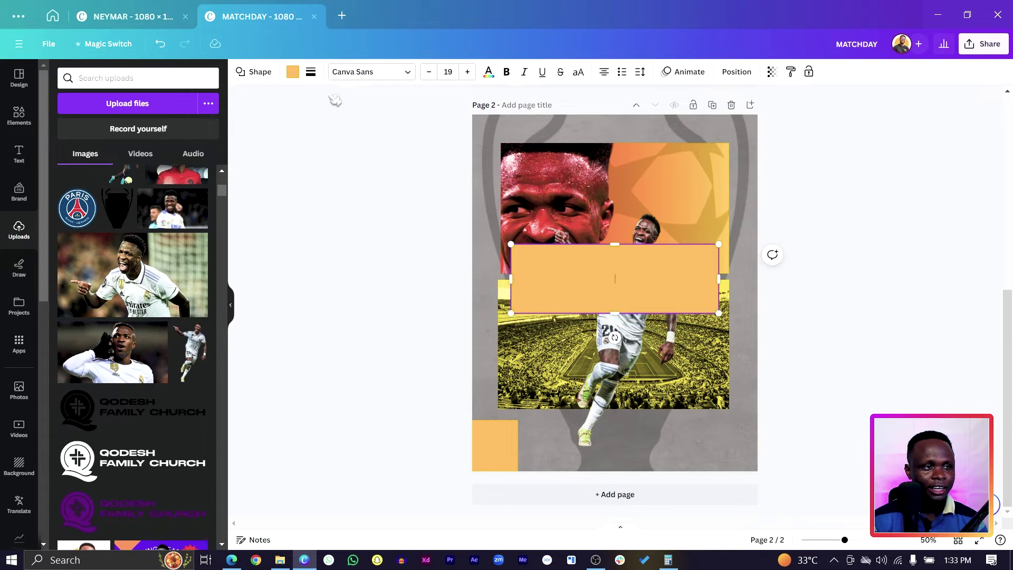
left_click(294, 73)
left_click(113, 135)
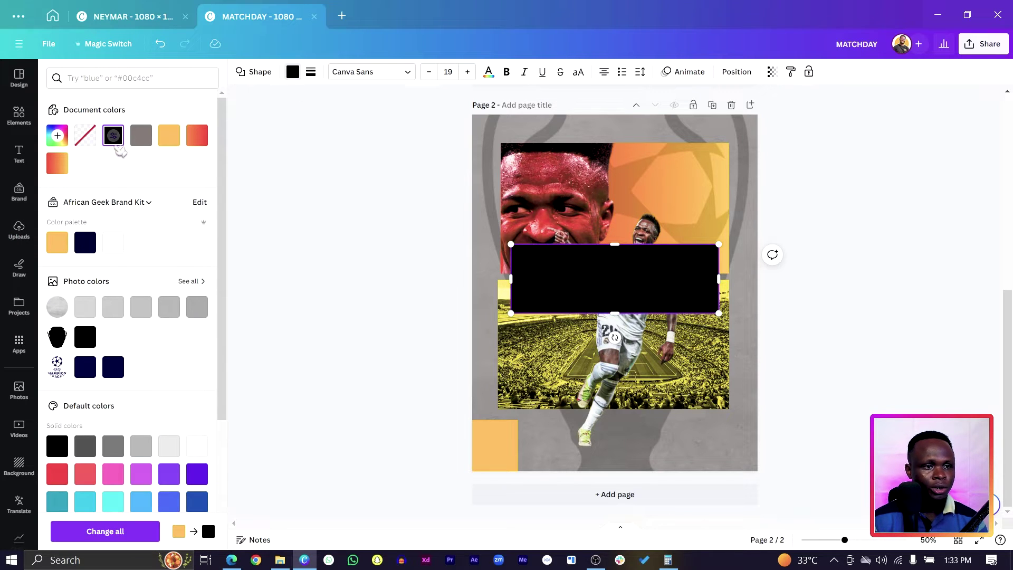
left_click(338, 296)
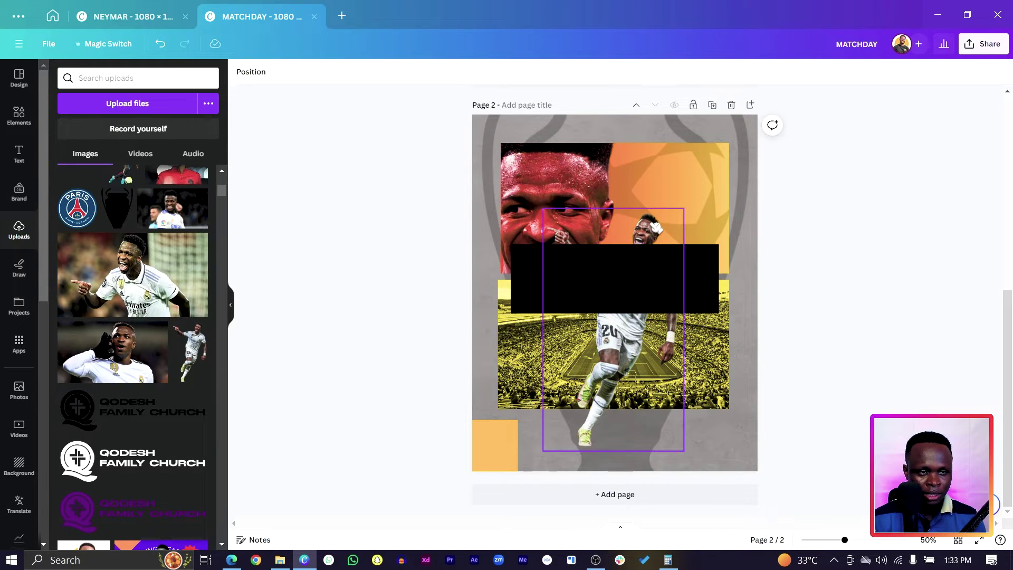
Step: Move the player cutout above the black bar in the layers list and nudge the bar down
left_click(656, 228)
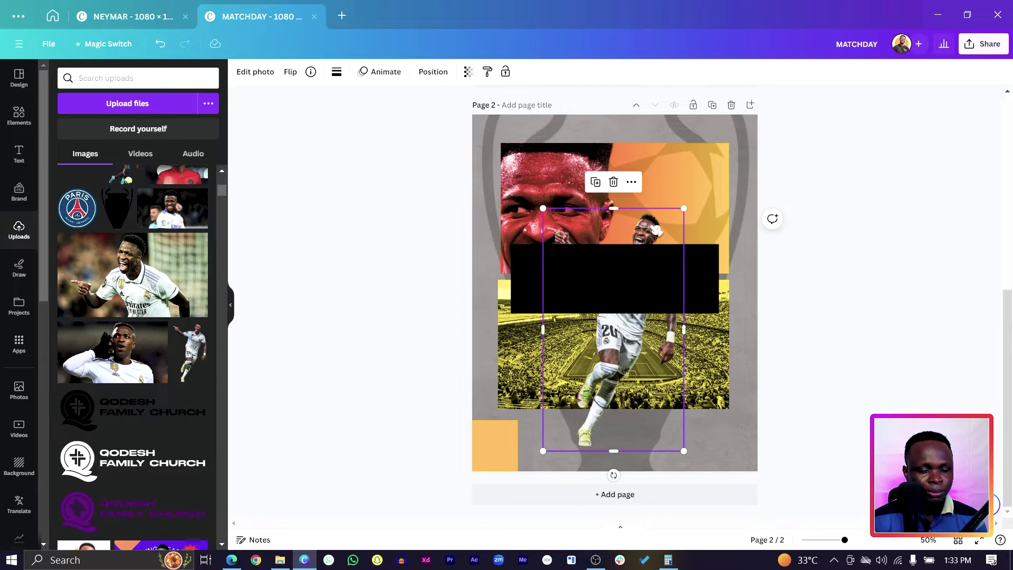
right_click(658, 230)
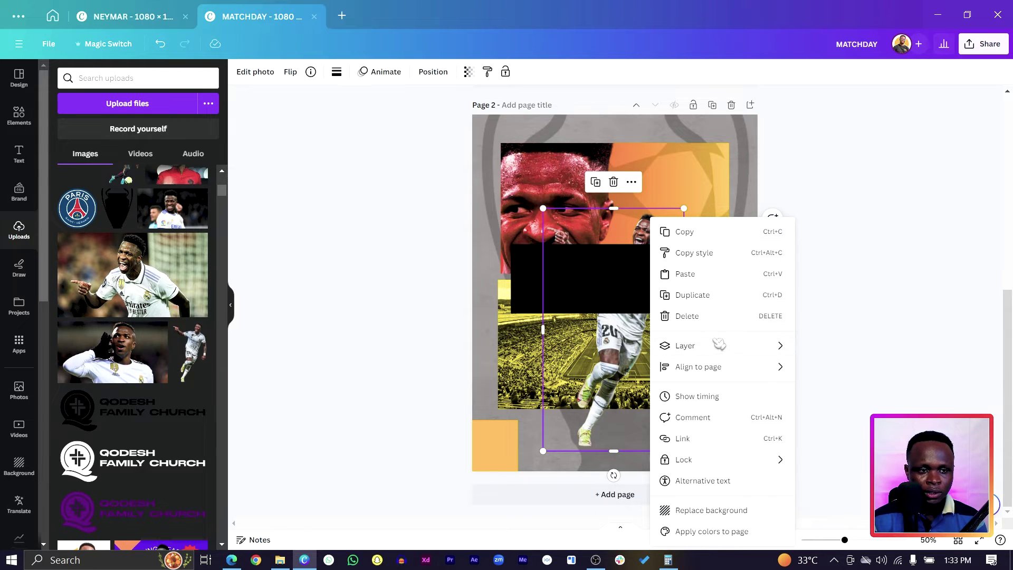
mouse_move(720, 348)
left_click(855, 434)
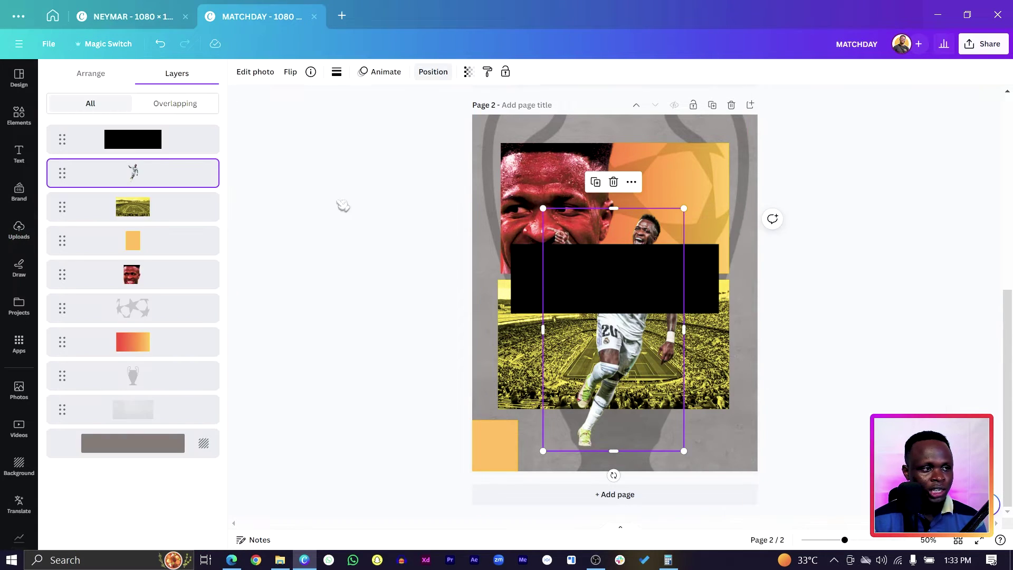
left_click_drag(153, 176, 153, 139)
left_click(535, 301)
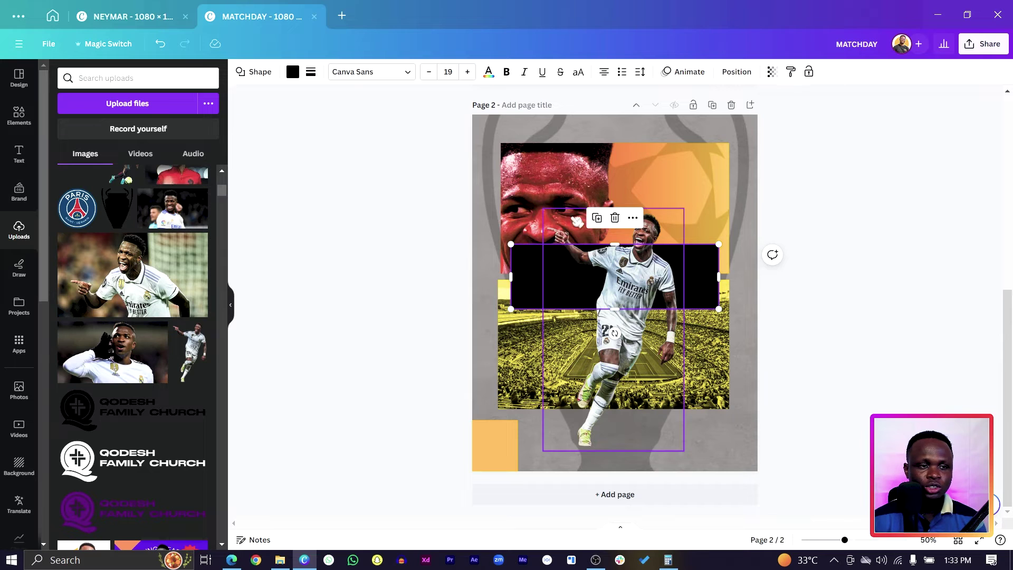
left_click_drag(539, 283, 530, 296)
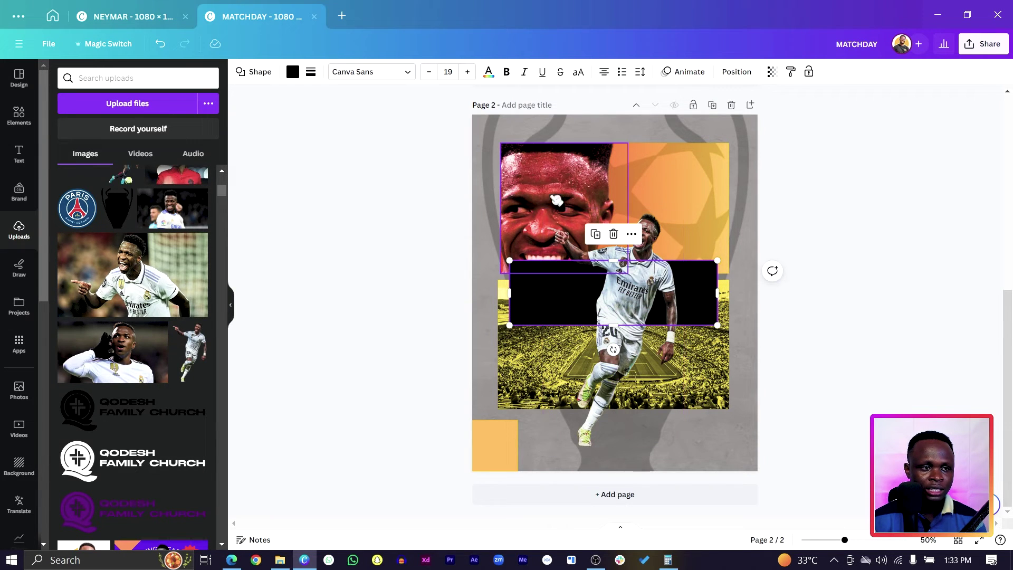
left_click_drag(439, 191, 557, 191)
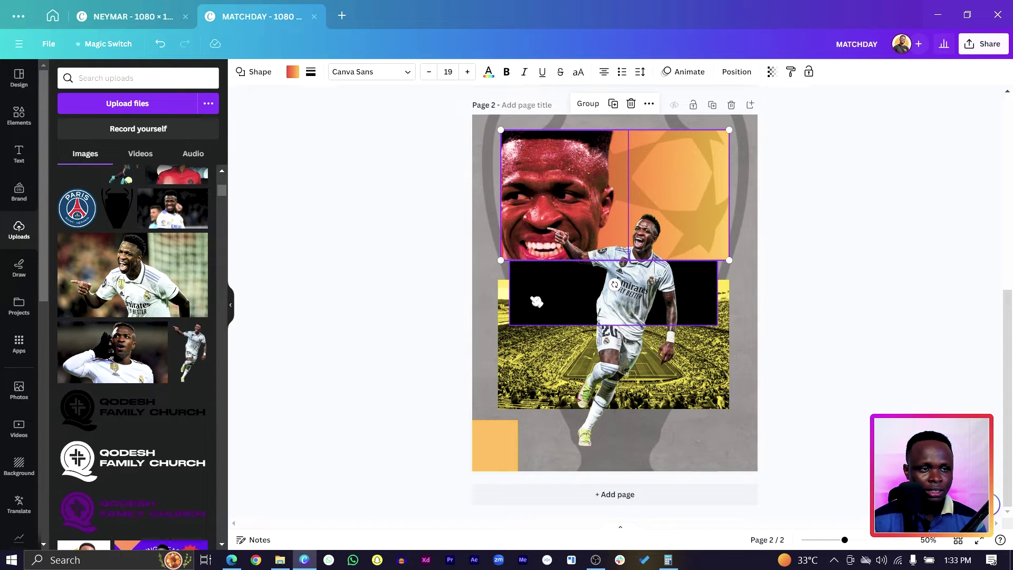
Step: Shift the face photo up within its crop, then raise the black bar and stadium photo slightly
double_click(537, 186)
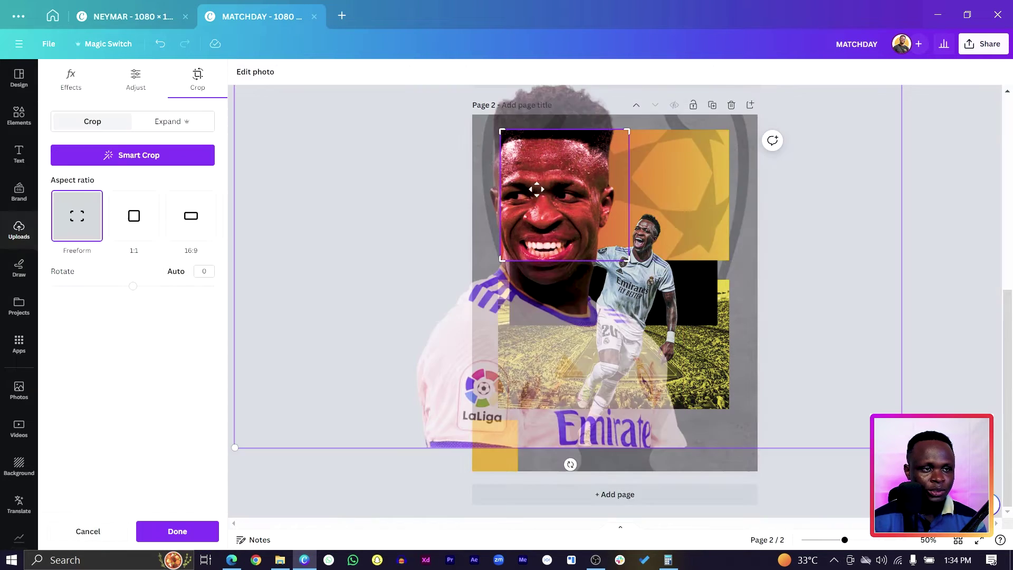
left_click_drag(537, 185, 539, 160)
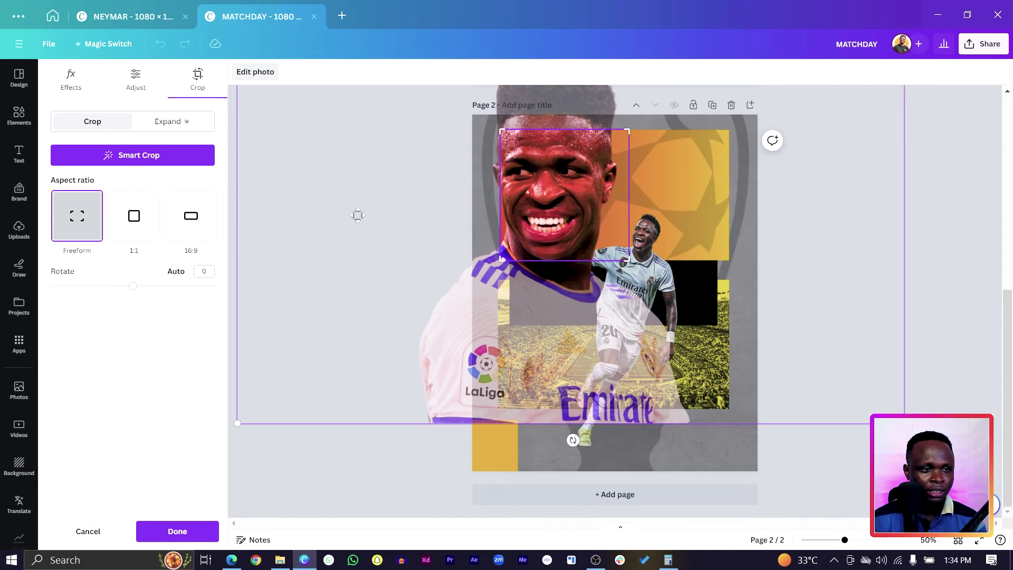
left_click(861, 373)
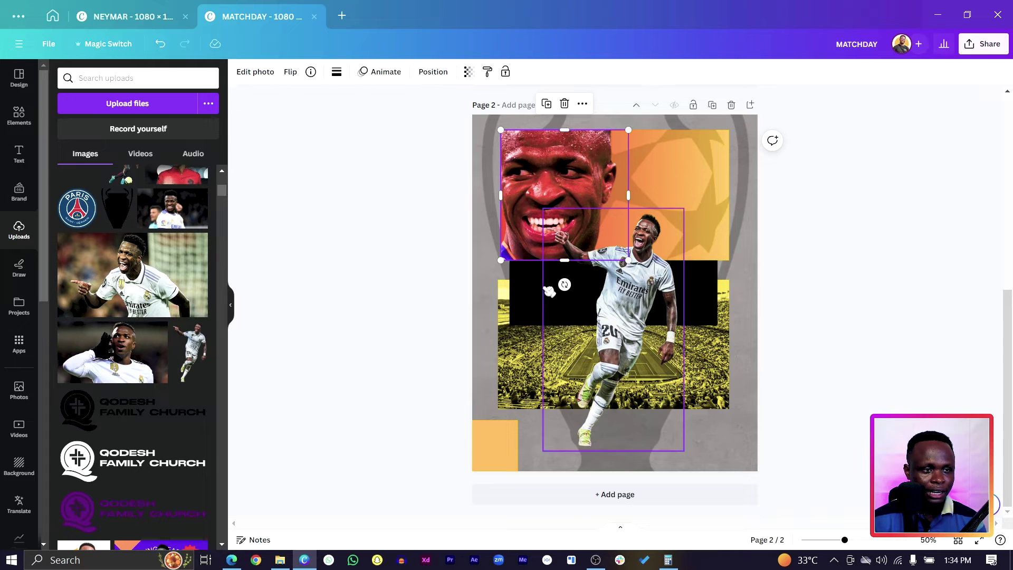
left_click_drag(525, 281, 525, 266)
left_click_drag(508, 330, 509, 326)
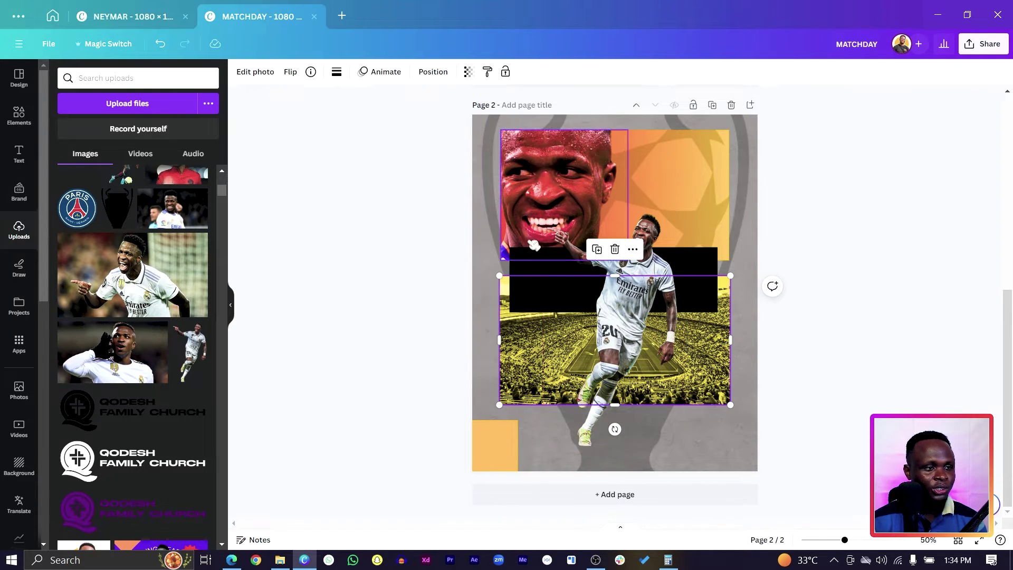
left_click_drag(491, 446, 479, 448)
Step: Search the Apps panel for 'ty' and launch TypeGradient
scroll(7, 454, "down", 10)
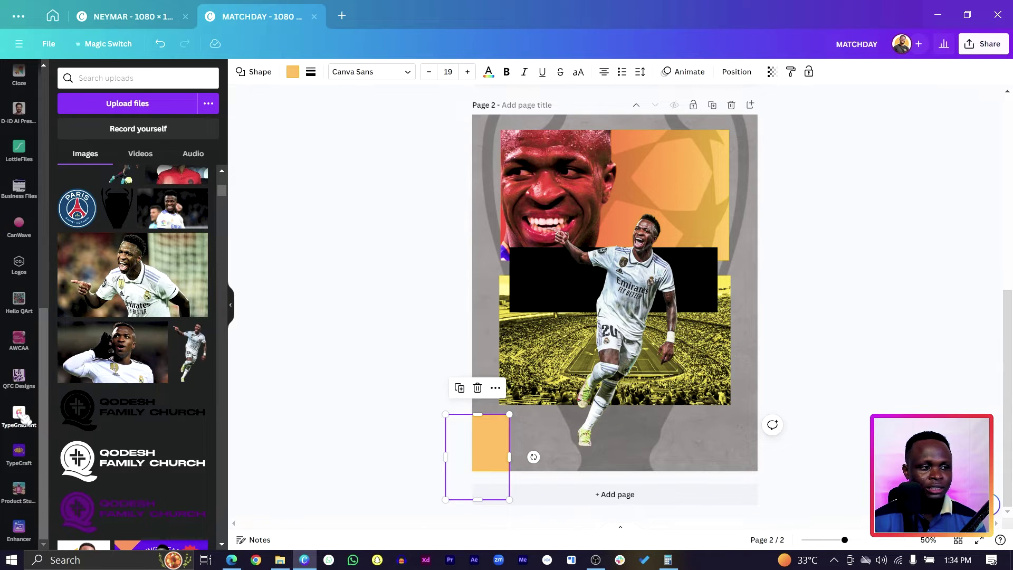
scroll(21, 414, "up", 10)
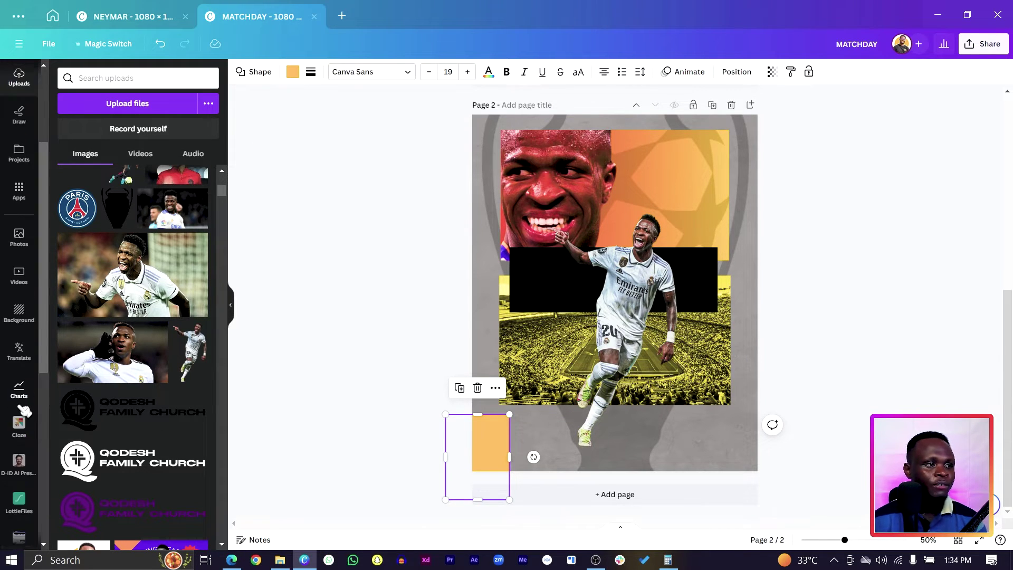
left_click(21, 191)
left_click(161, 79)
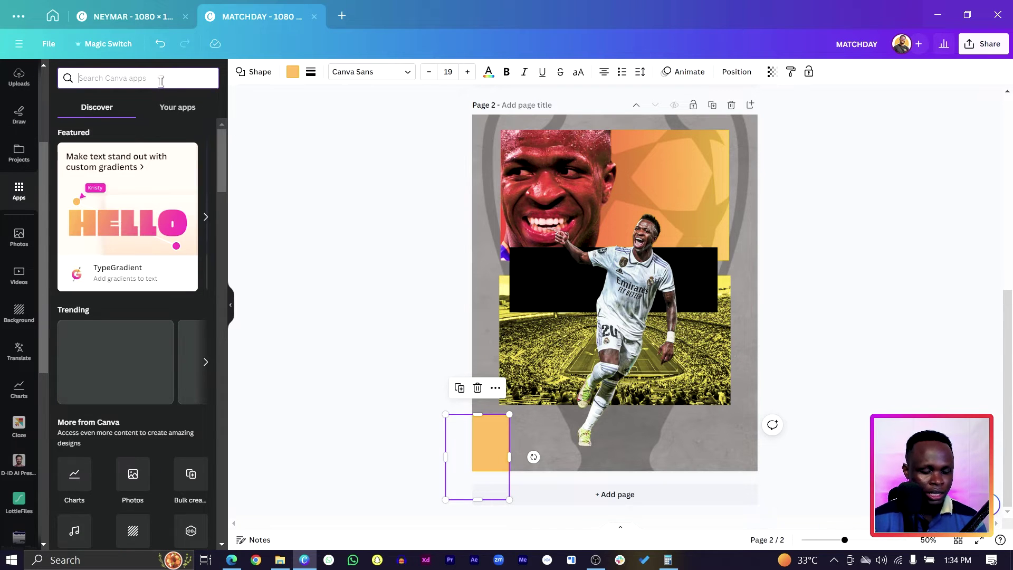
type("typegradient")
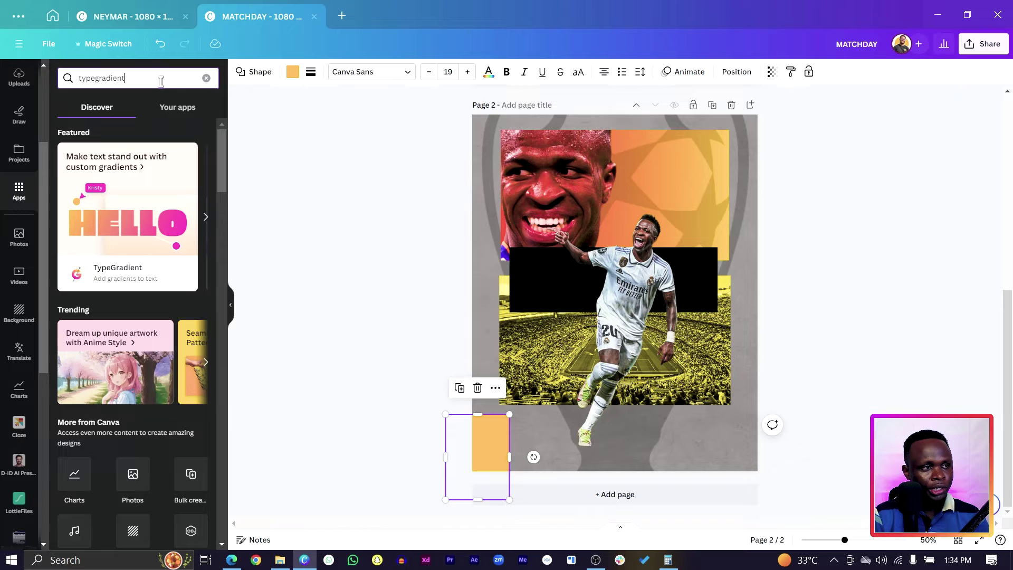
key("Return")
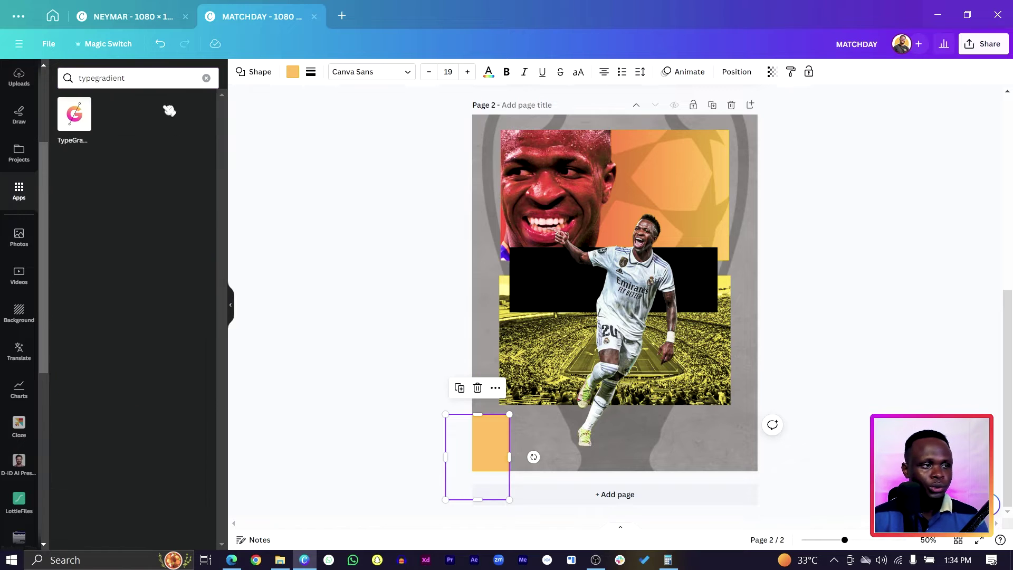
left_click(81, 105)
left_click(74, 116)
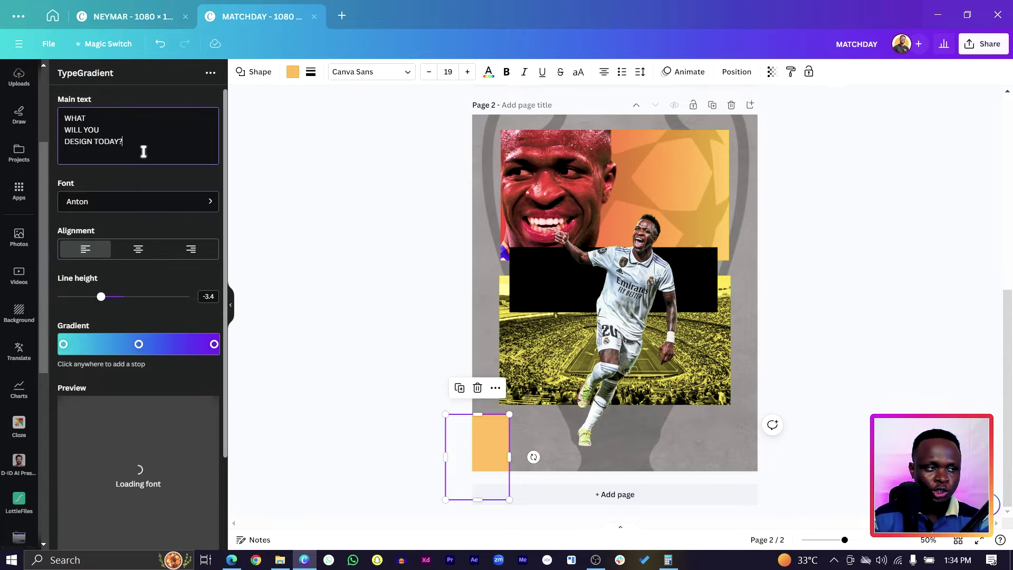
Step: Replace the sample gradient text with 'MATCHDAY' in capitals
left_click(143, 151)
key("ctrl+a")
type("matc")
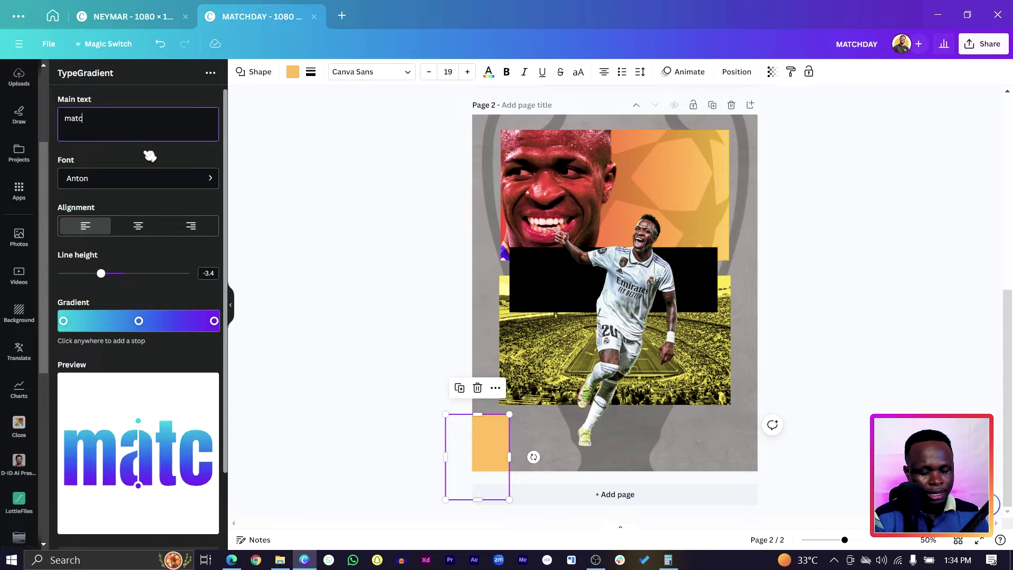
type("hday")
key("ctrl+a")
key("Caps_Lock")
type("MATCHDAY")
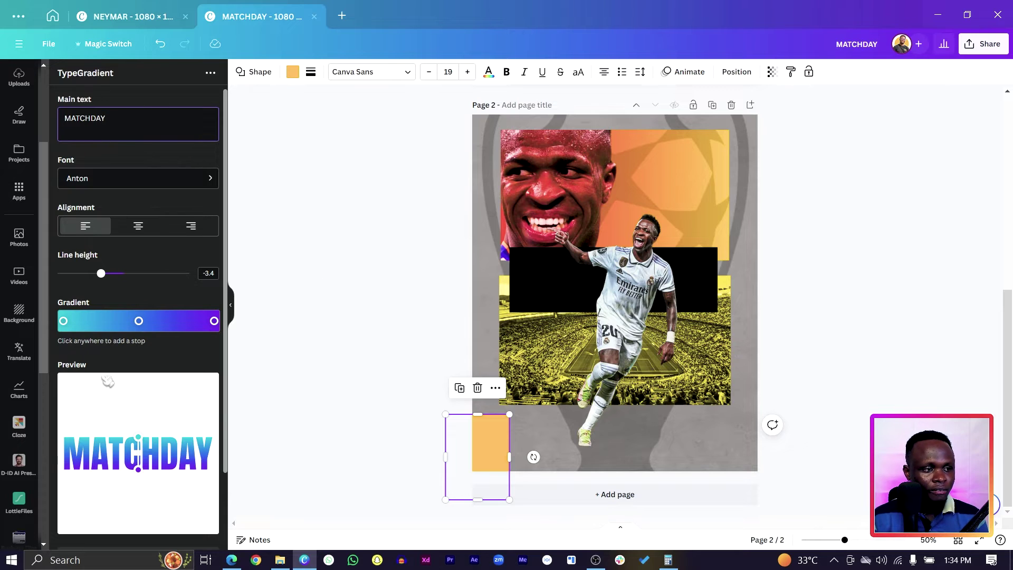
Step: Set the gradient's starting colour to bright orange and the middle colour to yellow
left_click(63, 320)
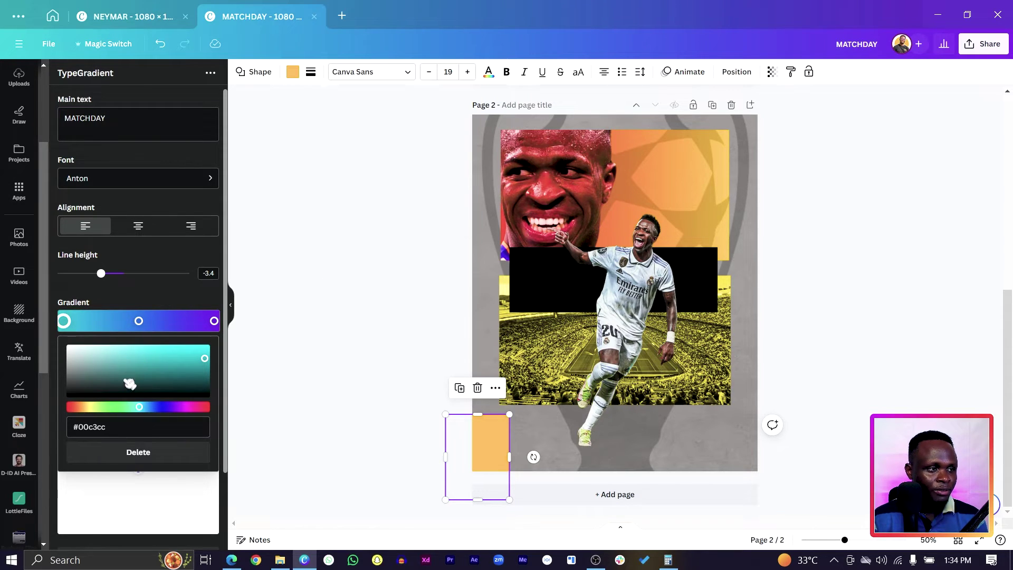
left_click_drag(94, 406, 83, 407)
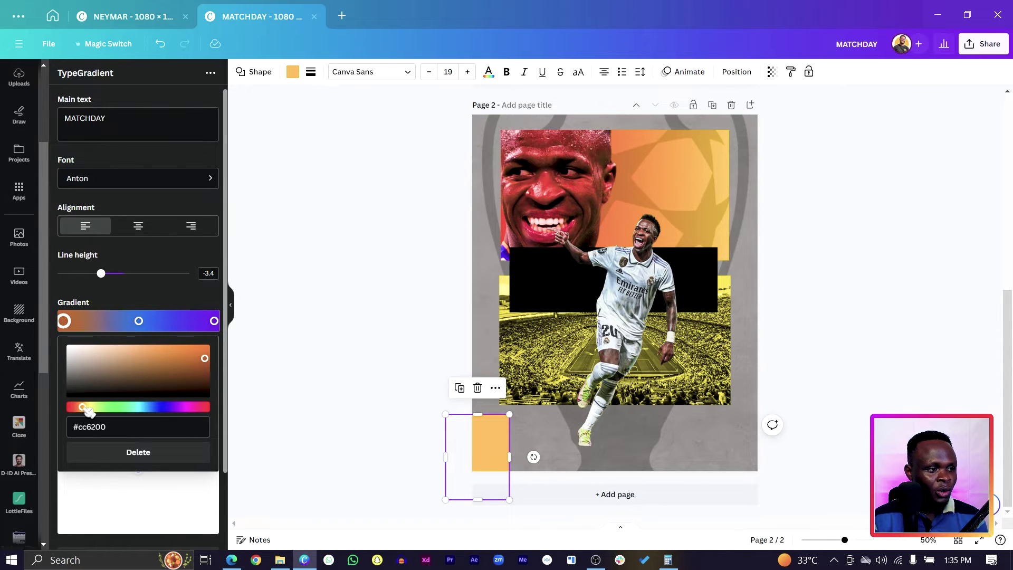
left_click_drag(213, 379, 207, 348)
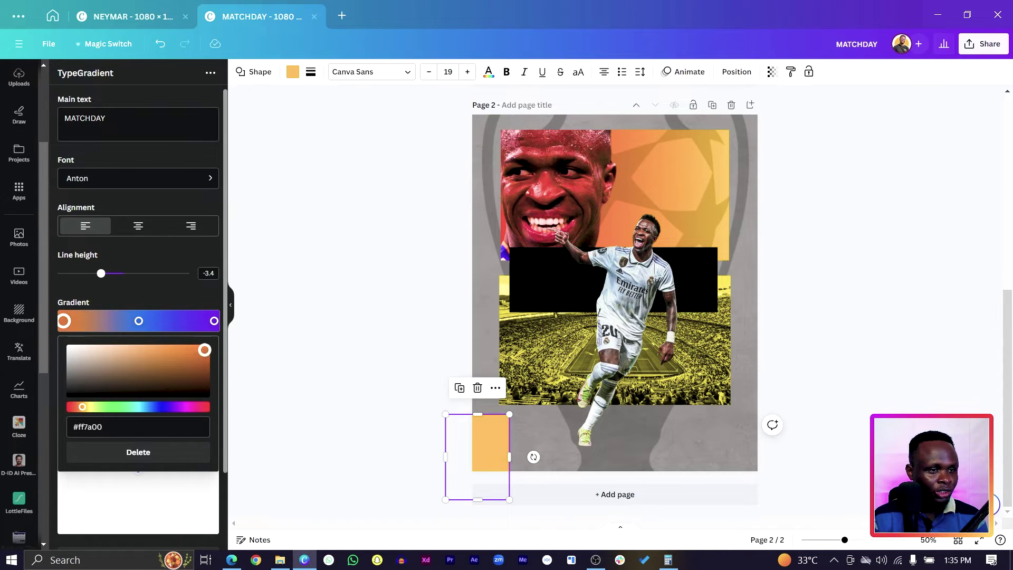
left_click(141, 320)
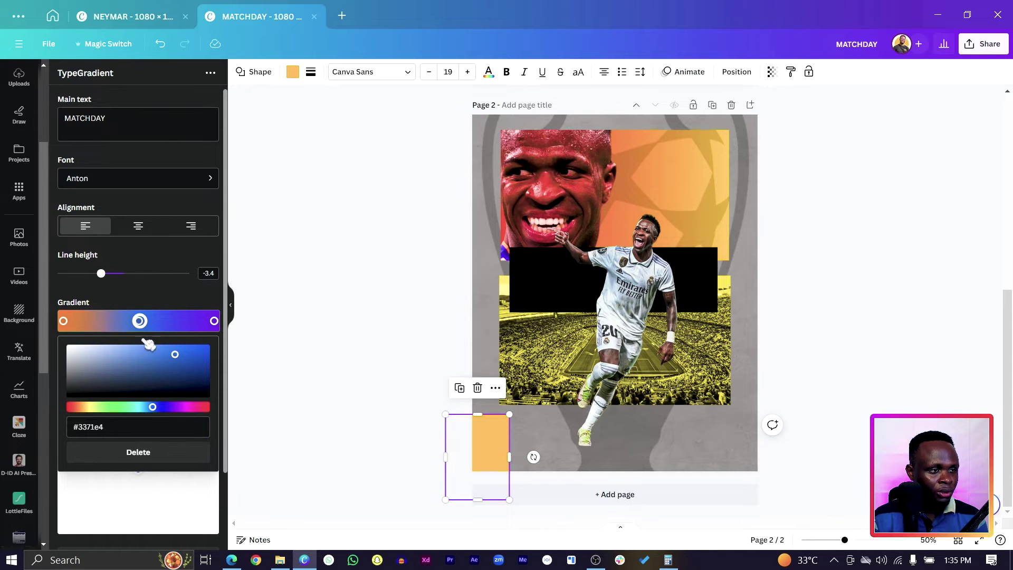
left_click(147, 456)
left_click(138, 320)
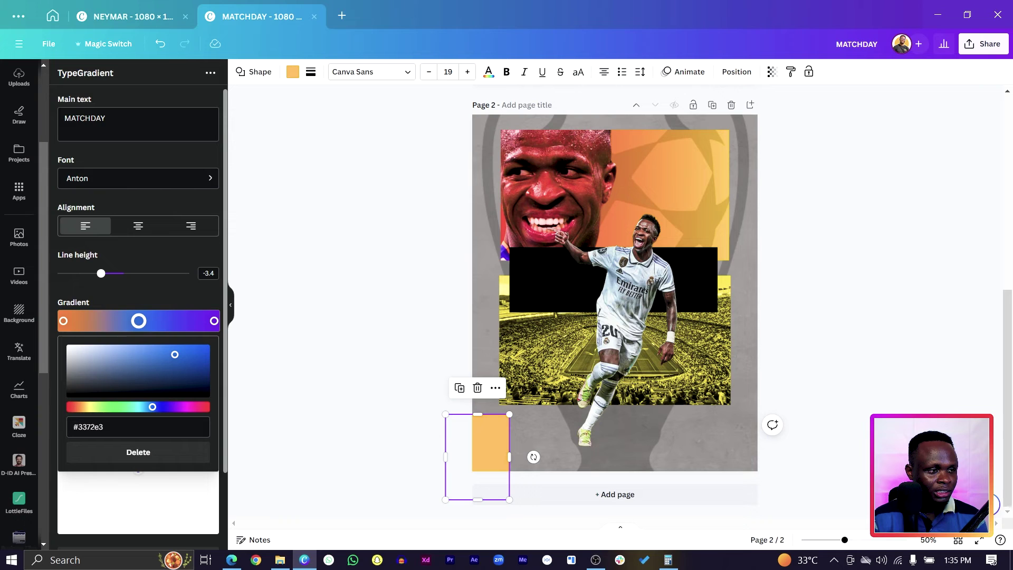
left_click(88, 407)
left_click(100, 338)
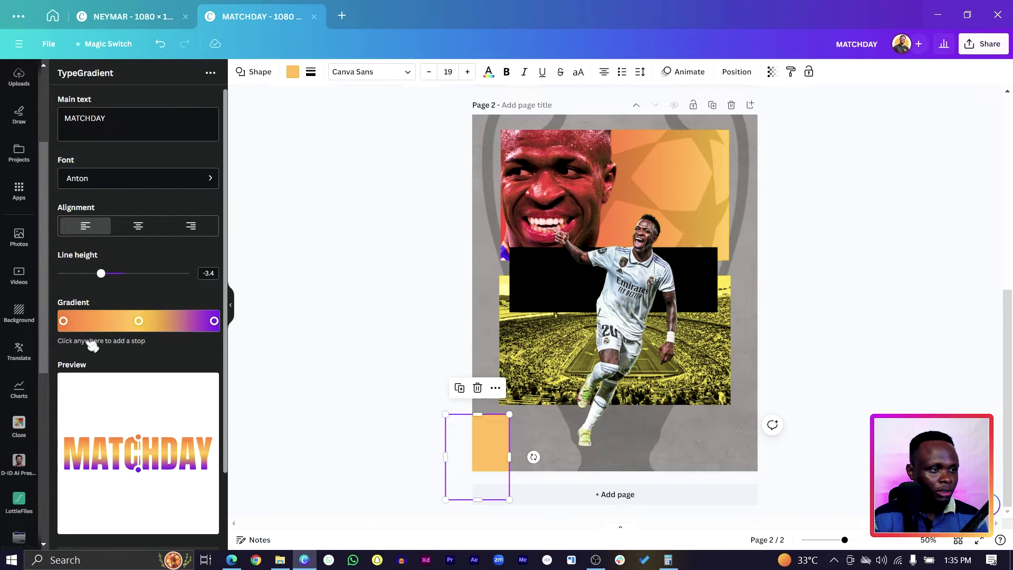
Step: Delete the purple end colour and change the starting colour to red-orange
left_click(64, 321)
left_click(211, 321)
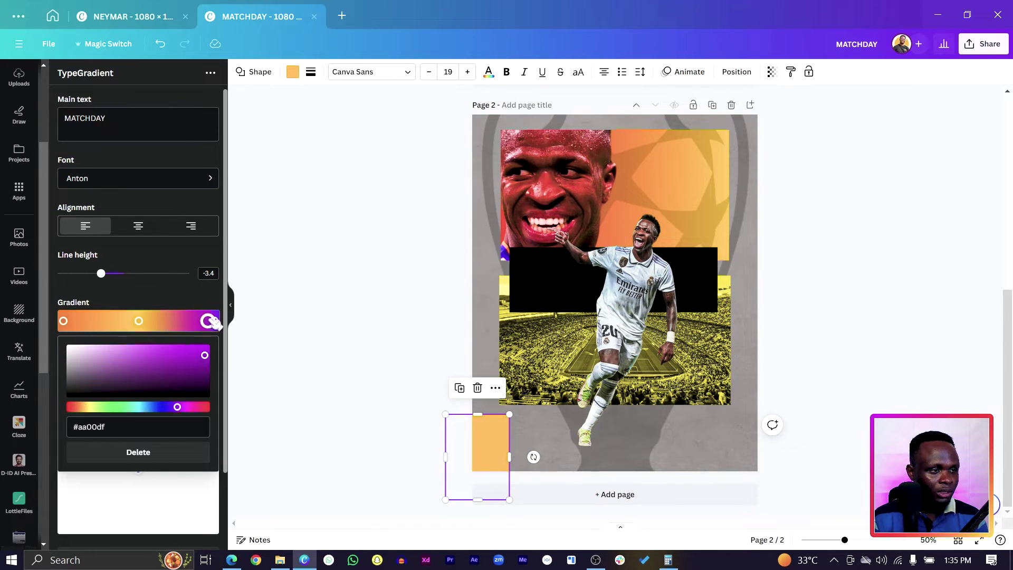
left_click(162, 452)
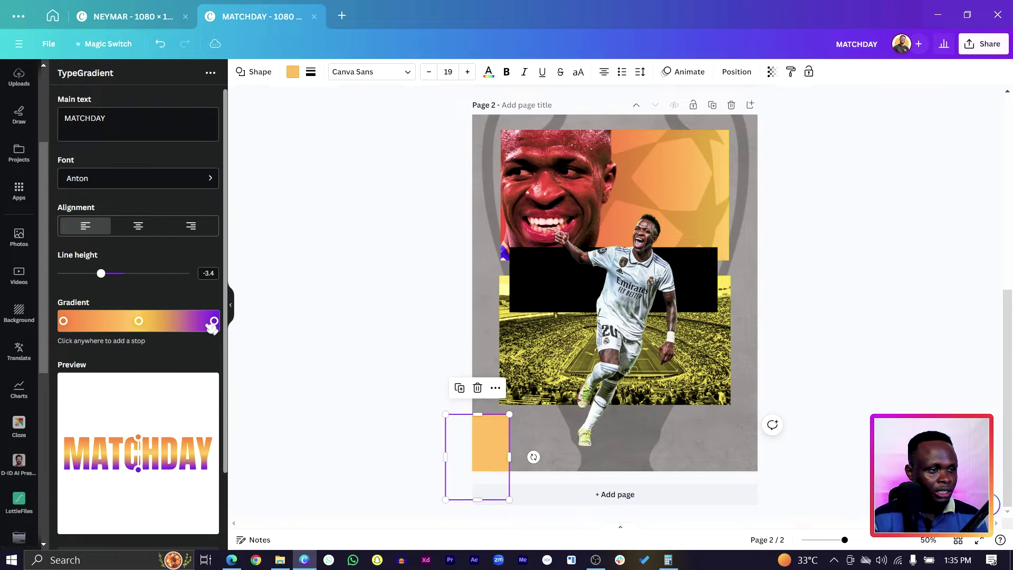
left_click(214, 320)
left_click(153, 452)
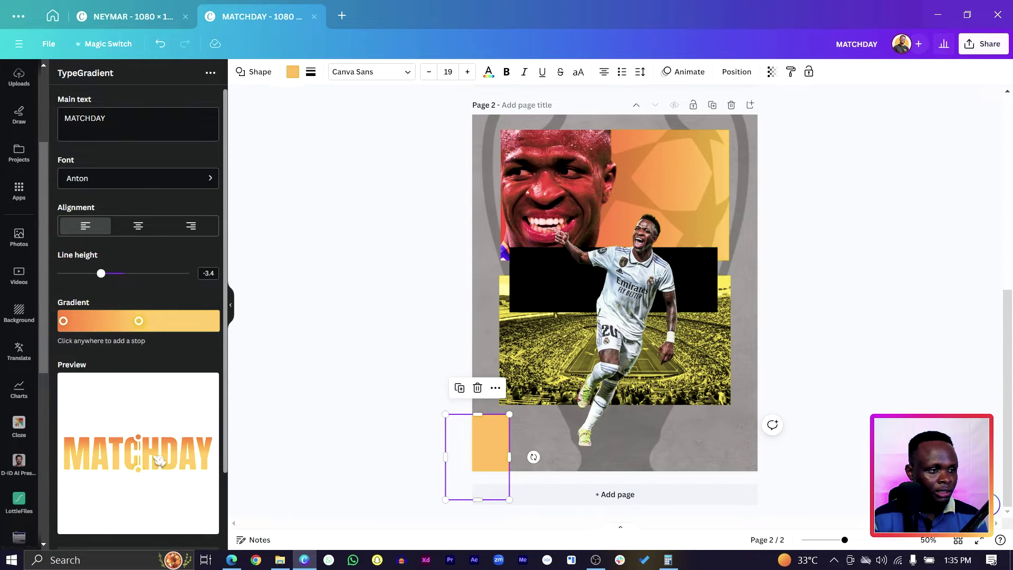
left_click(66, 322)
left_click(106, 426)
type("#ff3d00")
key("Return")
left_click_drag(78, 406, 79, 406)
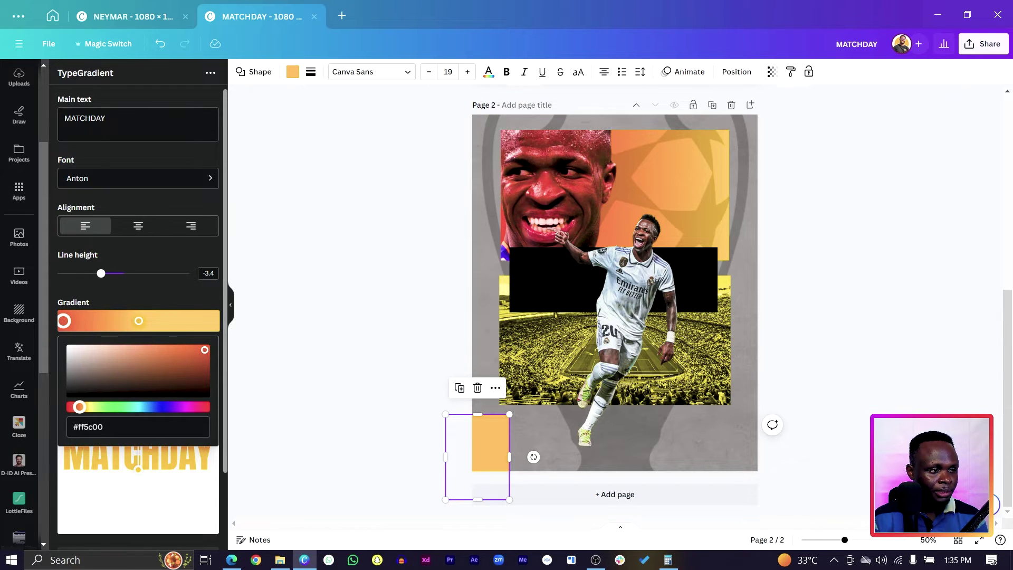
left_click(120, 509)
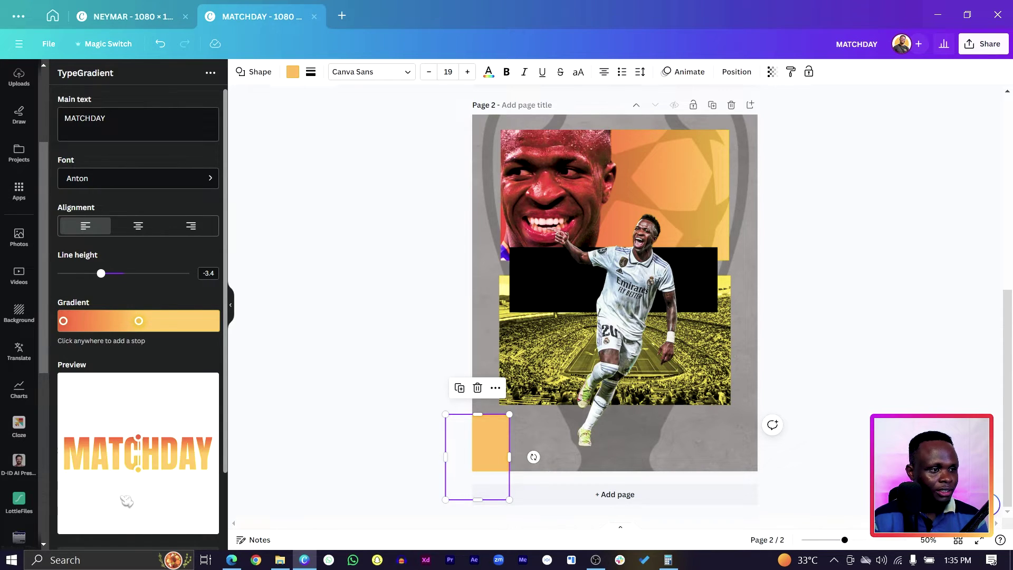
Step: Stretch the gradient handles across the whole word and add MATCHDAY to the design
scroll(139, 407, "down", 2)
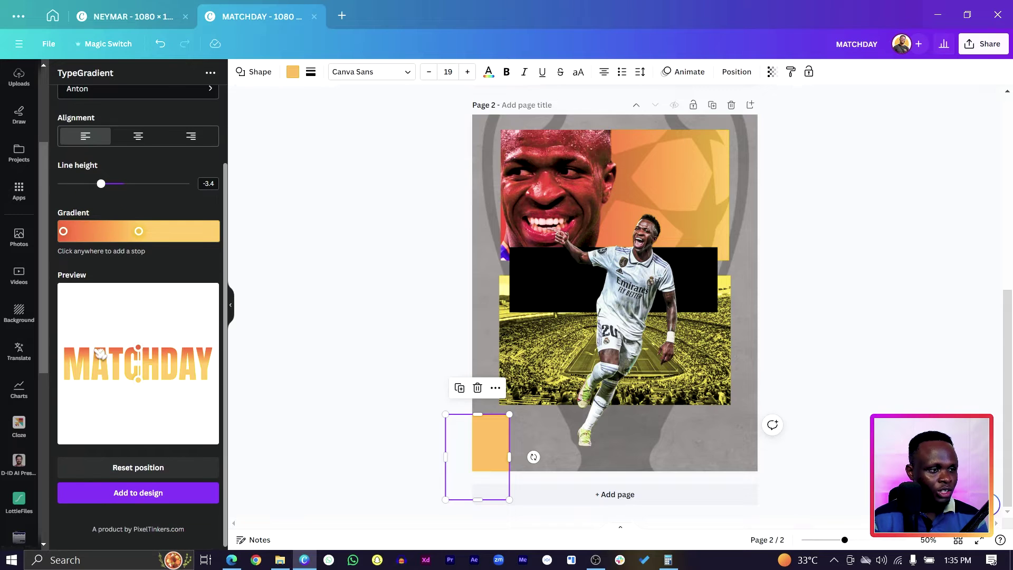
left_click_drag(145, 381, 215, 381)
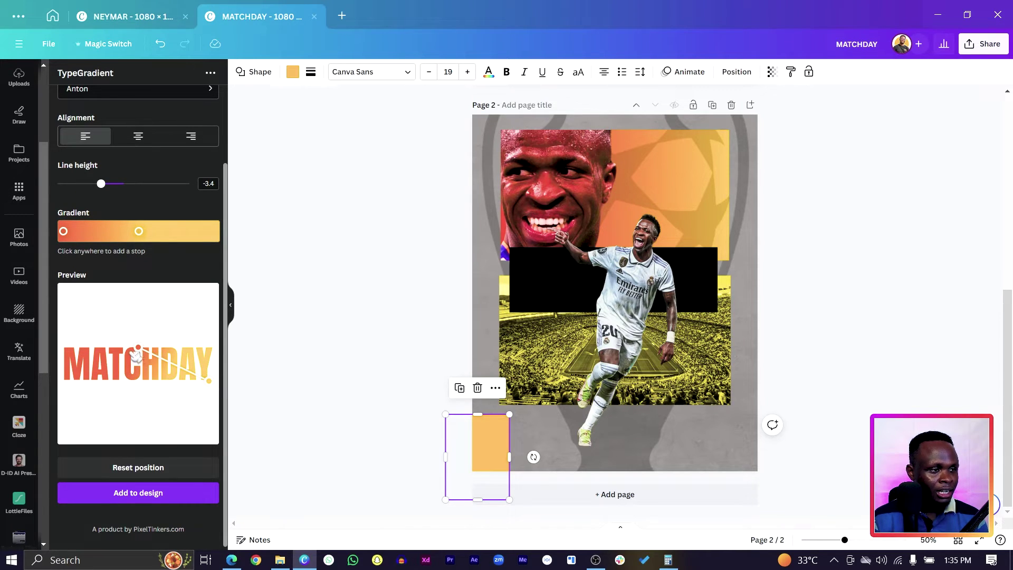
left_click_drag(141, 349, 74, 351)
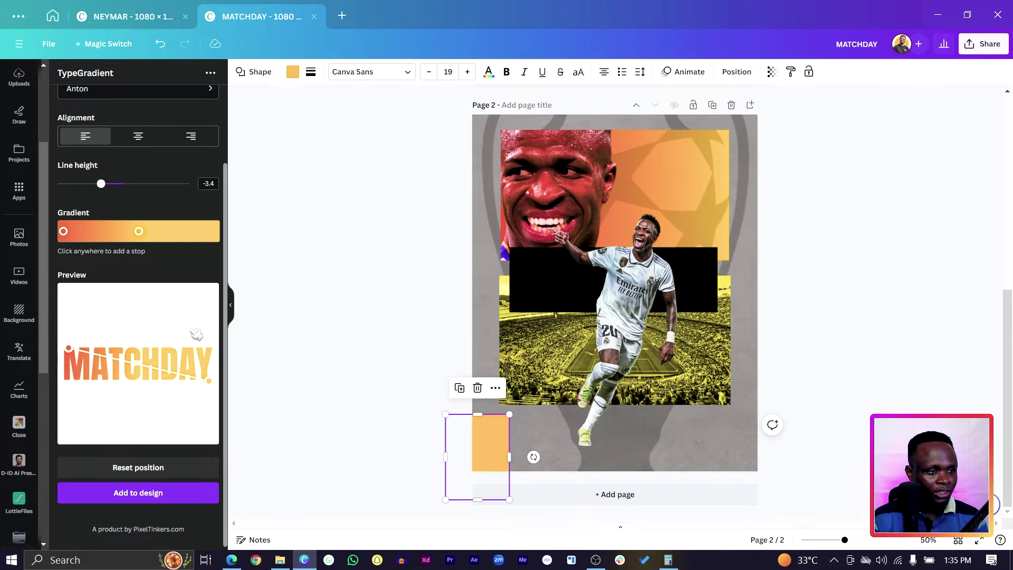
left_click(158, 493)
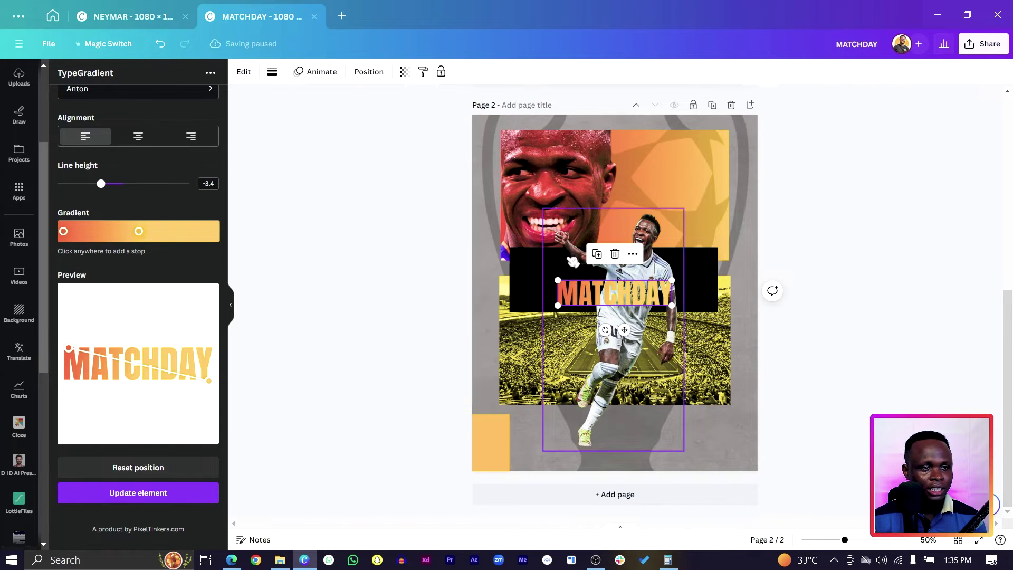
Step: Enlarge the MATCHDAY title across the black band and centre it
left_click_drag(558, 280, 516, 271)
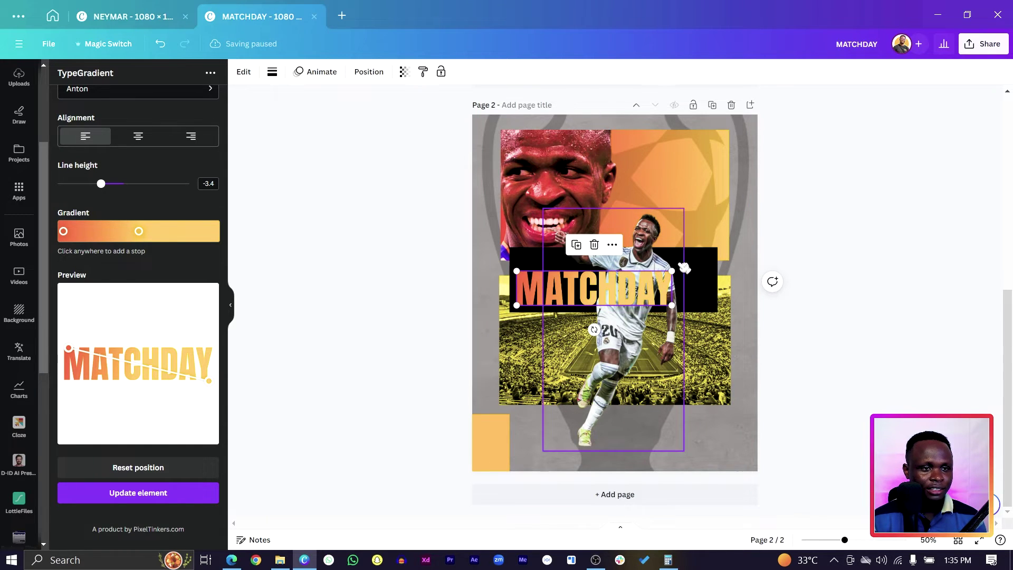
left_click_drag(672, 270, 713, 250)
left_click_drag(543, 304, 541, 299)
left_click(538, 309)
left_click(570, 295)
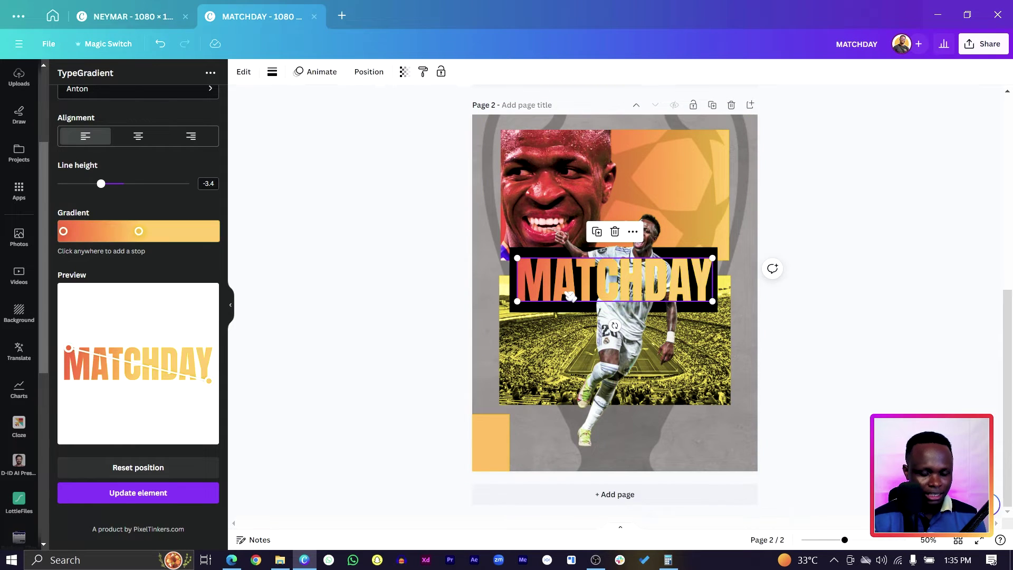
left_click(386, 302)
Step: Move the orange rectangle up onto the stadium photo and bring it forward
left_click_drag(499, 463, 546, 359)
key("ctrl+]")
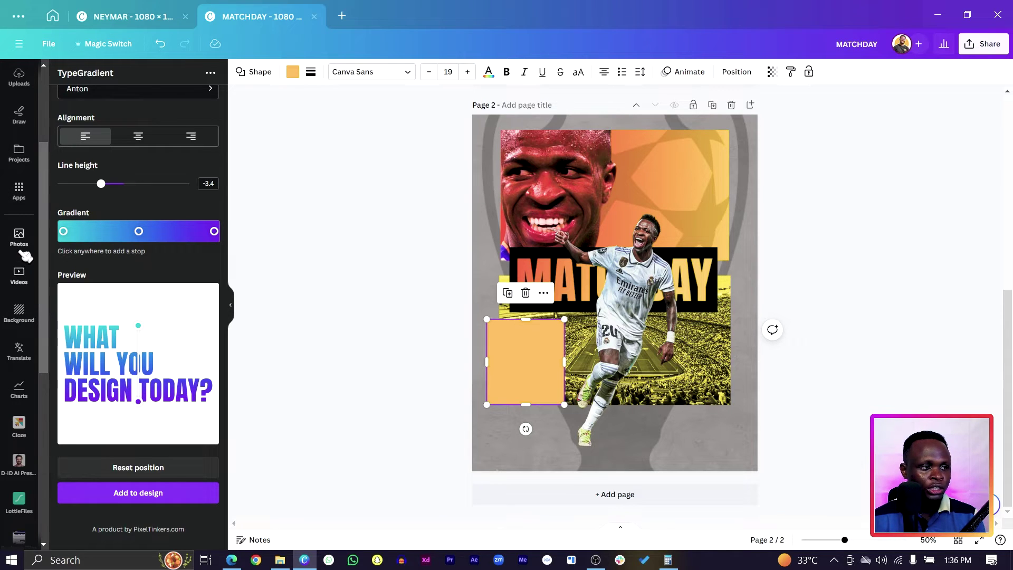
scroll(22, 235, "up", 3)
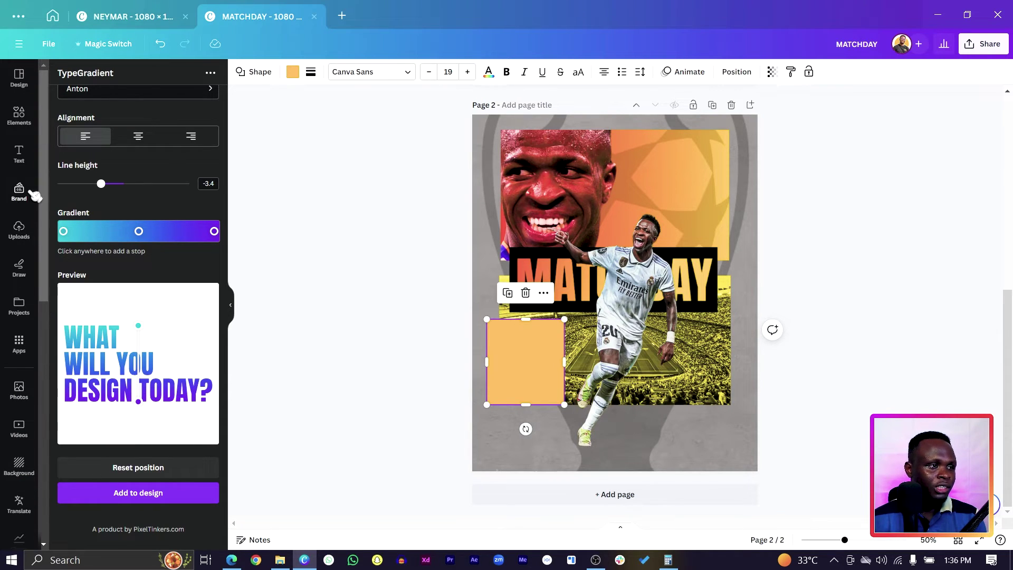
Step: Add an uploaded player photo, remove its background and crop its top, left and bottom edges
left_click(19, 230)
left_click_drag(113, 351, 525, 362)
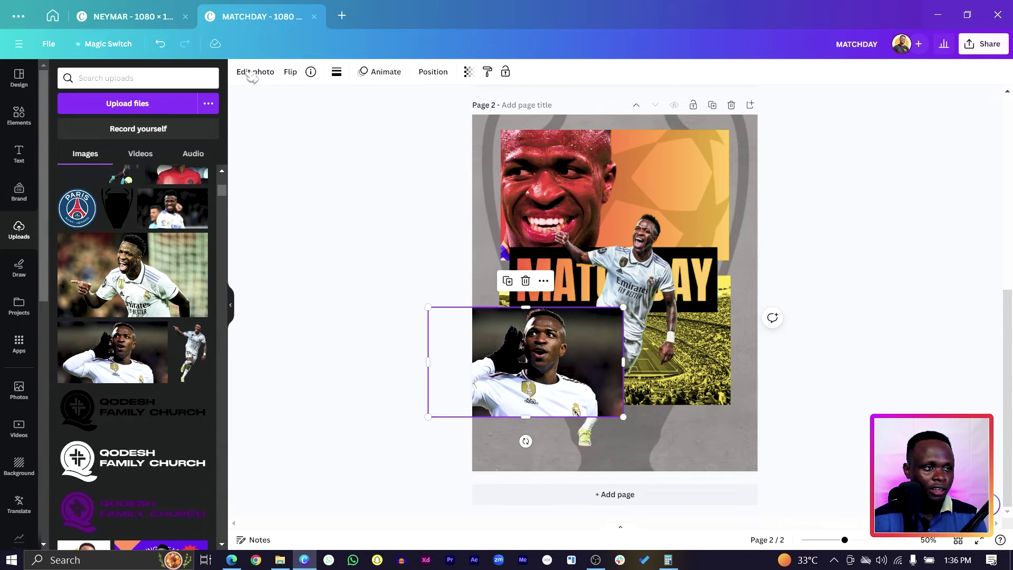
left_click(255, 72)
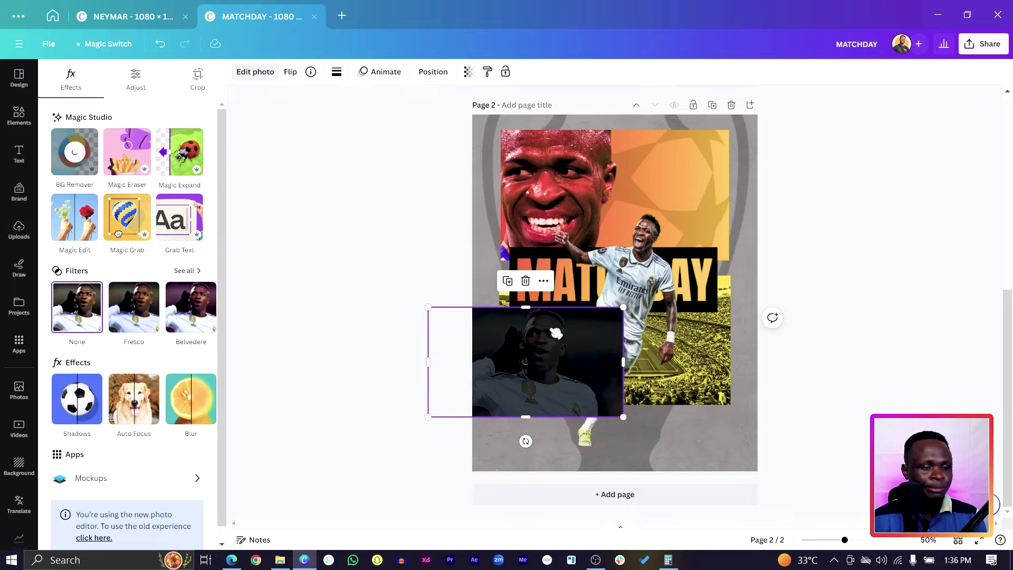
mouse_move(565, 369)
left_mouse_down()
mouse_move(530, 367)
mouse_move(549, 363)
mouse_move(577, 380)
mouse_move(561, 380)
left_mouse_up()
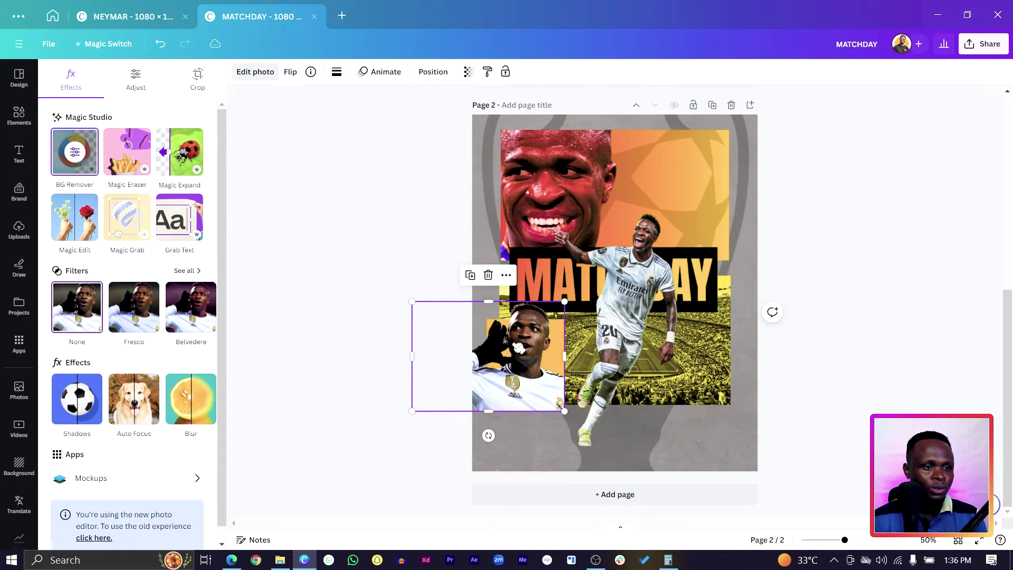
left_click_drag(511, 304, 549, 319)
left_click_drag(412, 364, 486, 363)
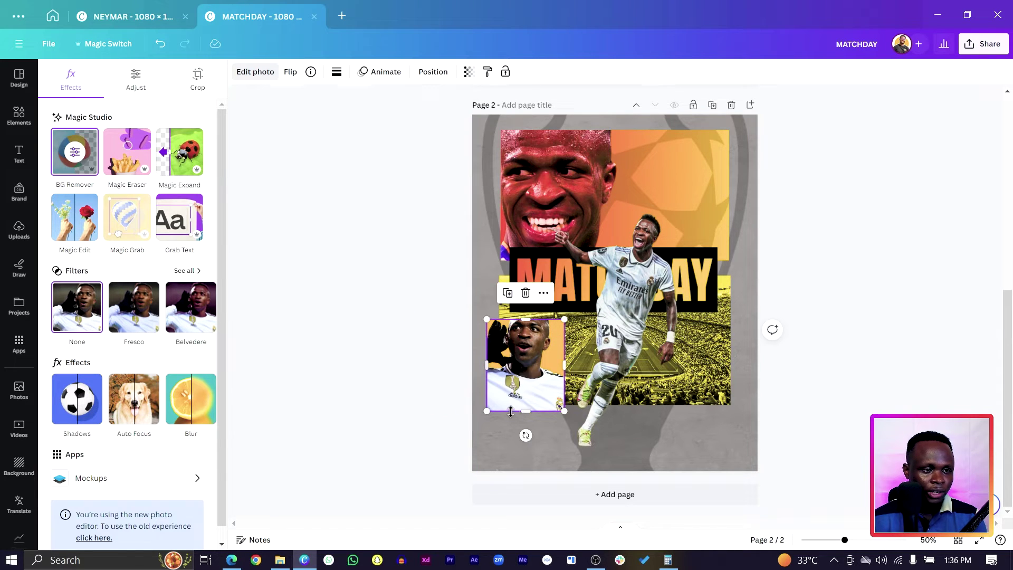
left_click_drag(513, 413, 513, 408)
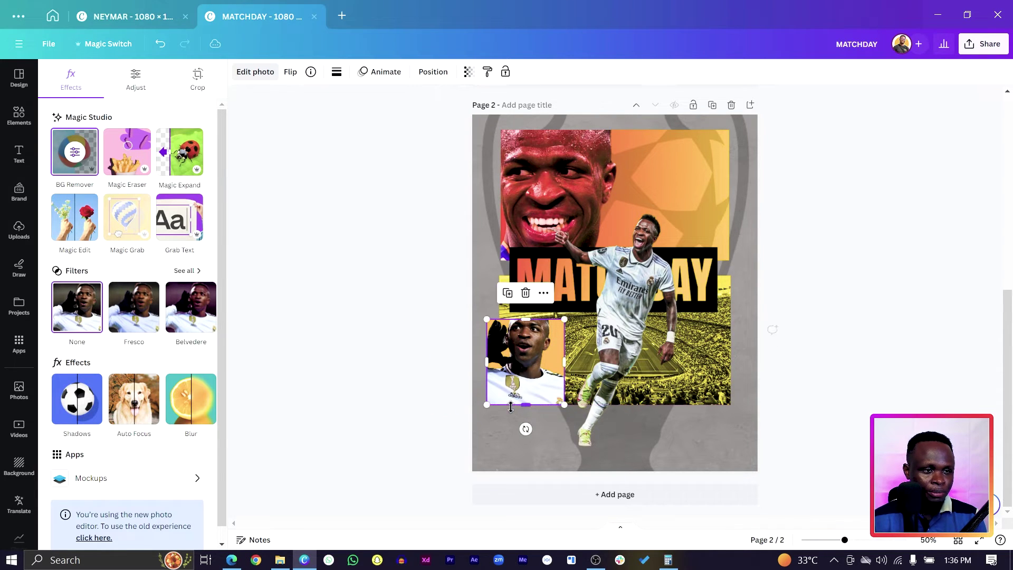
Step: Reposition and extend the orange square, then fit the player portrait back over it
left_click(532, 368)
left_click_drag(523, 369, 600, 366)
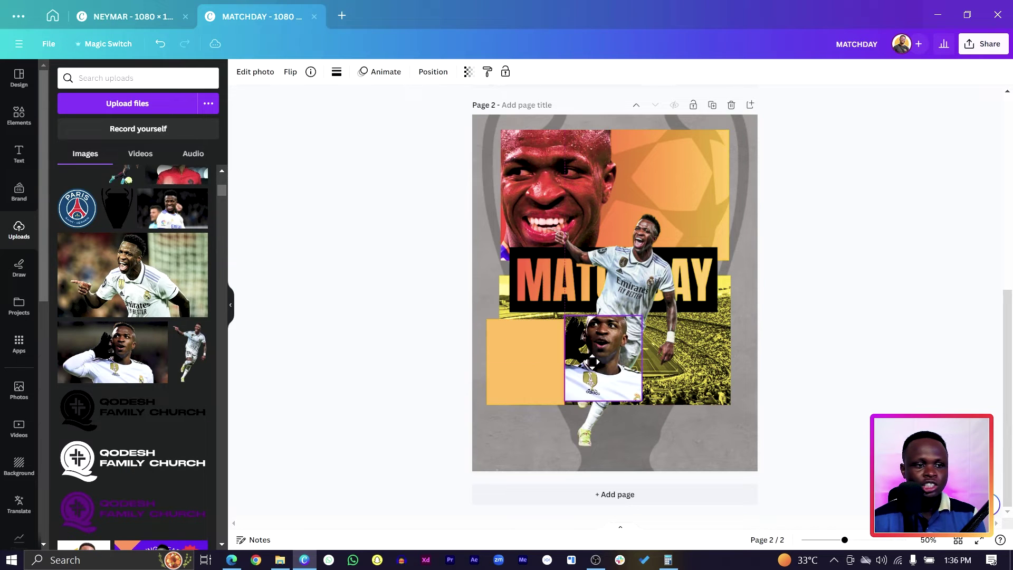
left_click_drag(514, 364, 490, 368)
left_click_drag(509, 407, 512, 420)
left_click_drag(636, 353, 551, 376)
left_click_drag(542, 335, 559, 351)
left_click_drag(486, 369, 491, 370)
left_click(447, 411)
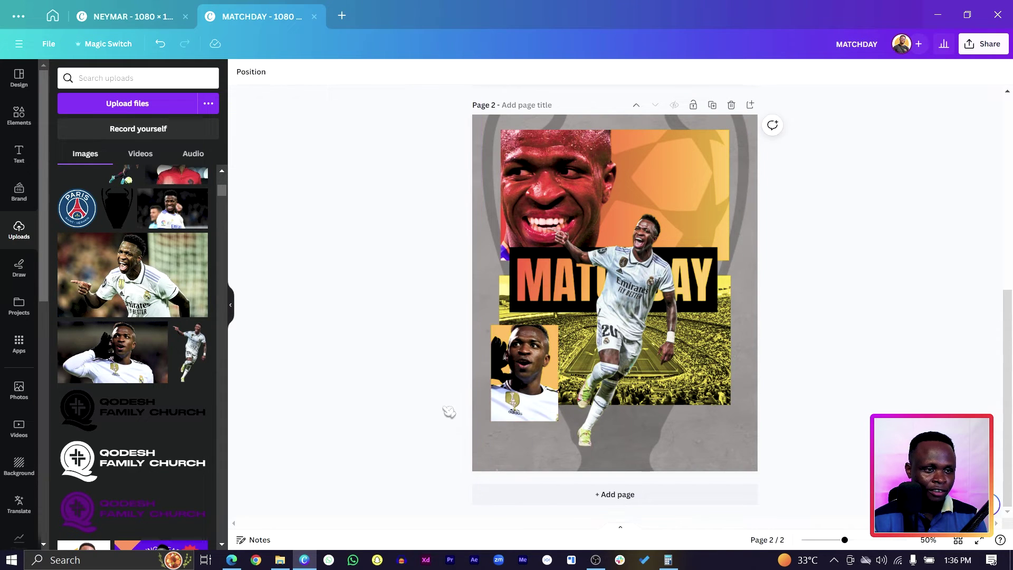
Step: Move the small portrait up and left, then apply the large face photo's style to it
left_click(520, 401)
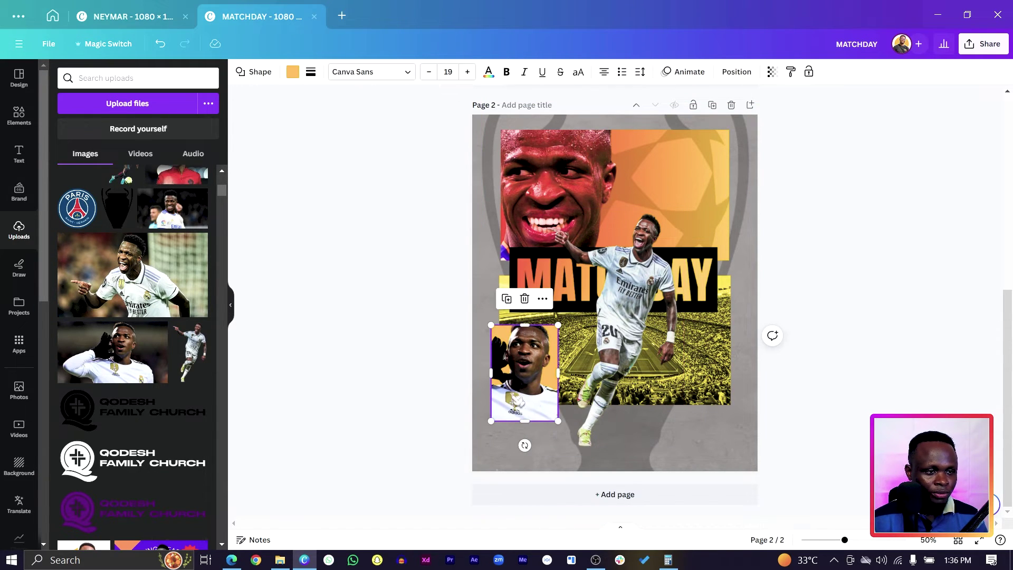
left_click_drag(524, 393, 516, 358)
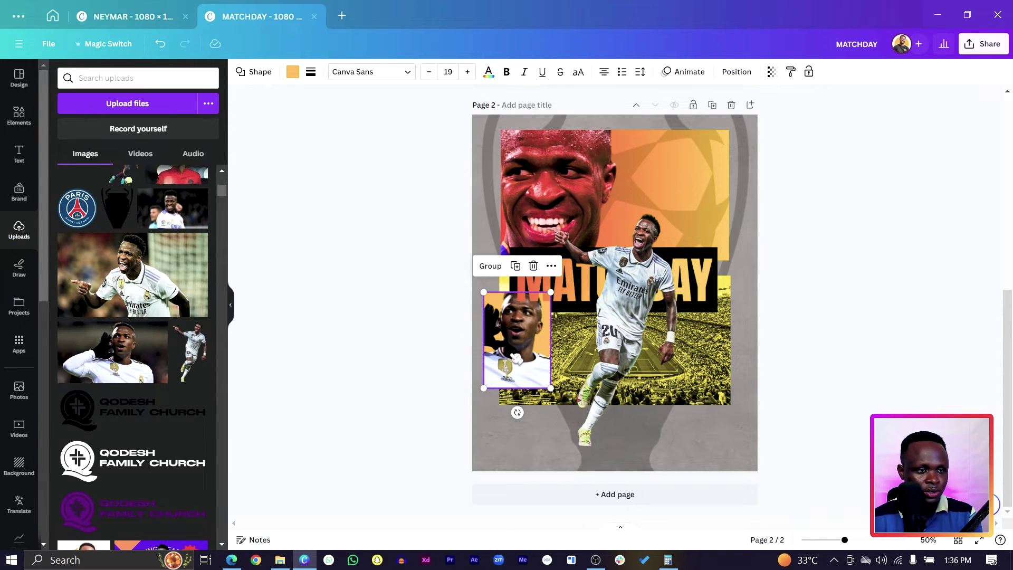
left_click_drag(514, 361, 512, 354)
right_click(580, 152)
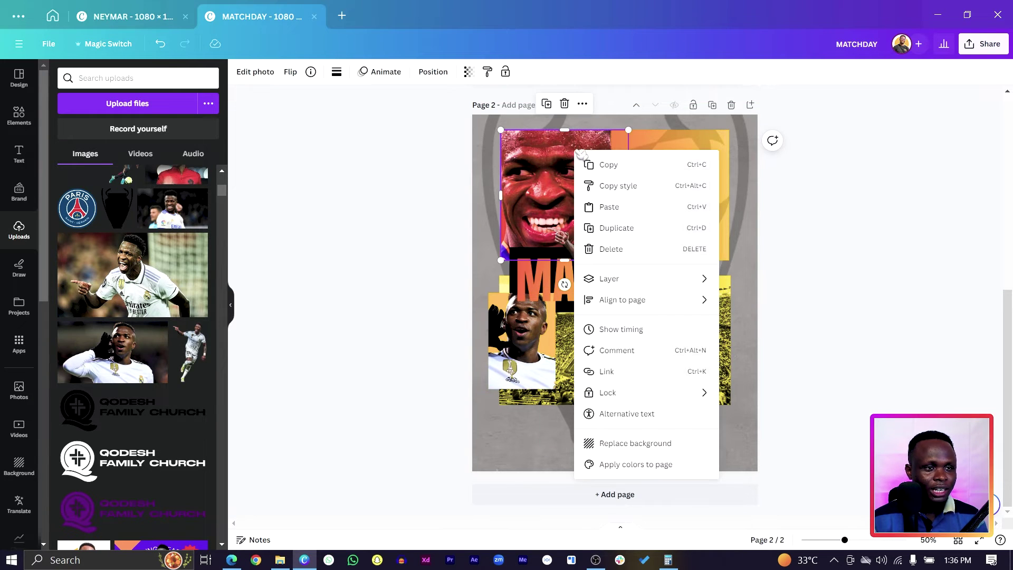
left_click(602, 187)
left_click(509, 341)
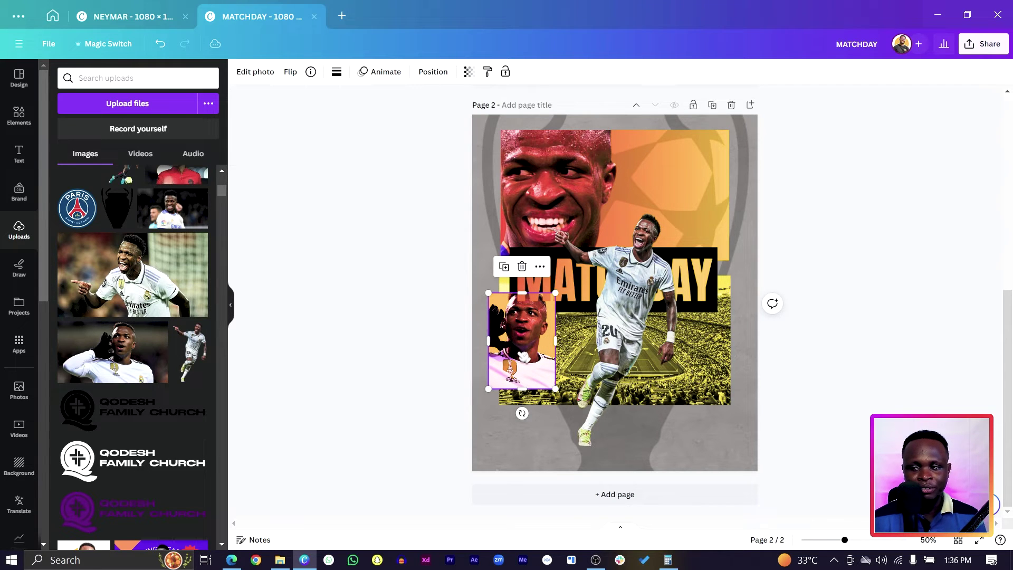
Step: Recolour the square behind the small portrait from light orange to the red-orange gradient
left_click(523, 358)
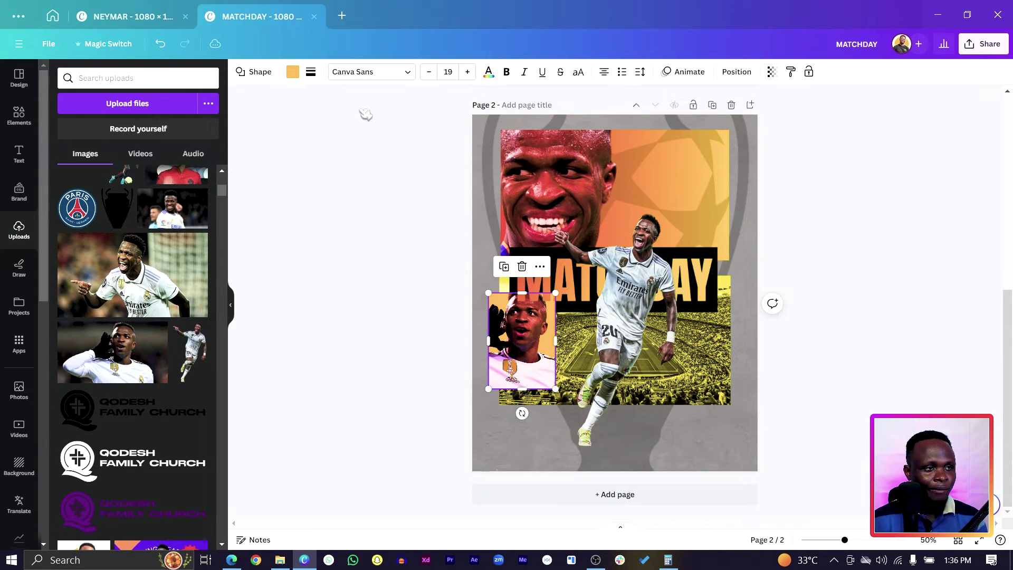
left_click(293, 73)
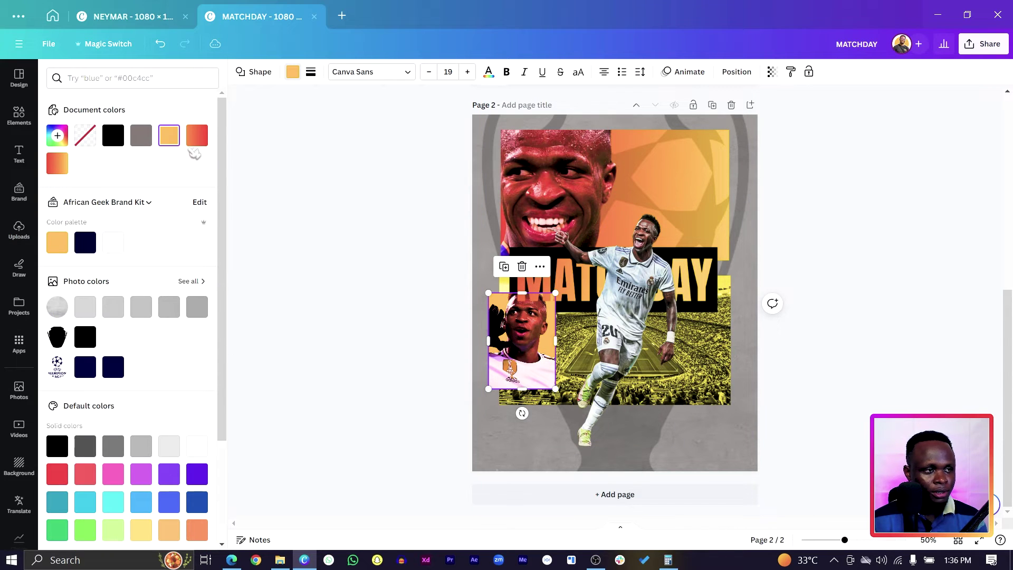
left_click(203, 137)
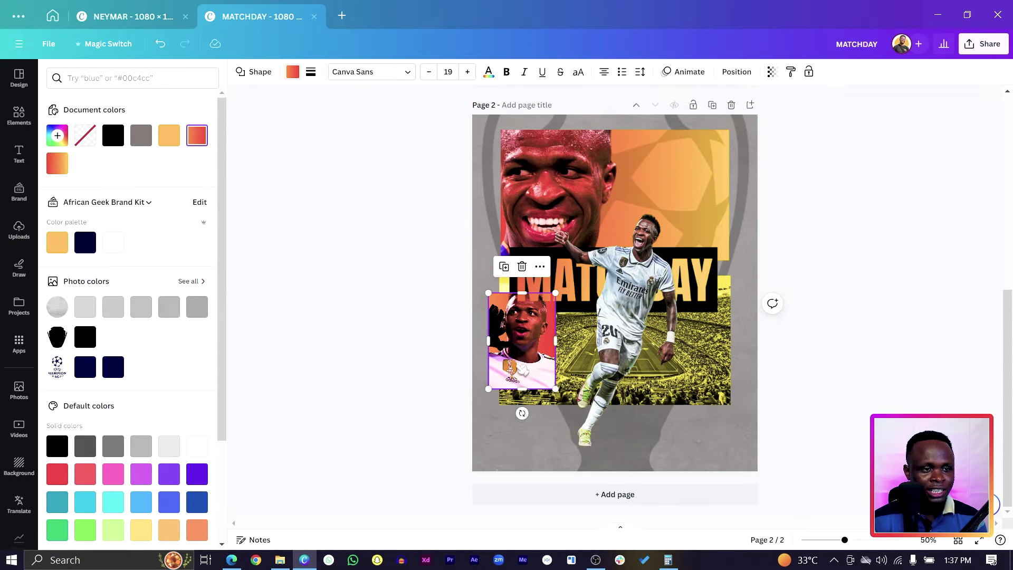
left_click(481, 319)
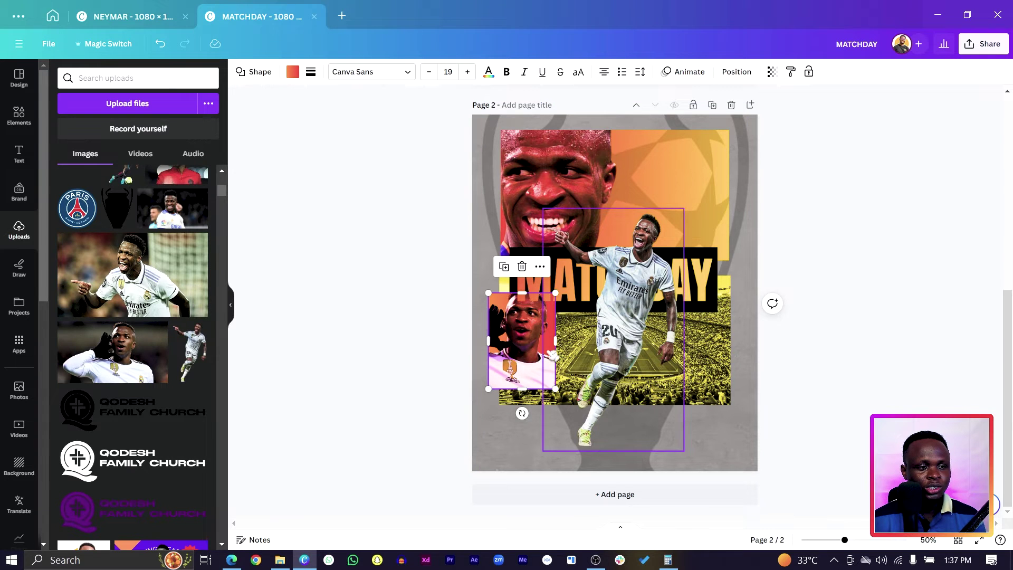
Step: Select the gradient square in the Layers list, duplicate it with Ctrl+D, and drag the copy top-right
right_click(506, 349)
mouse_move(554, 347)
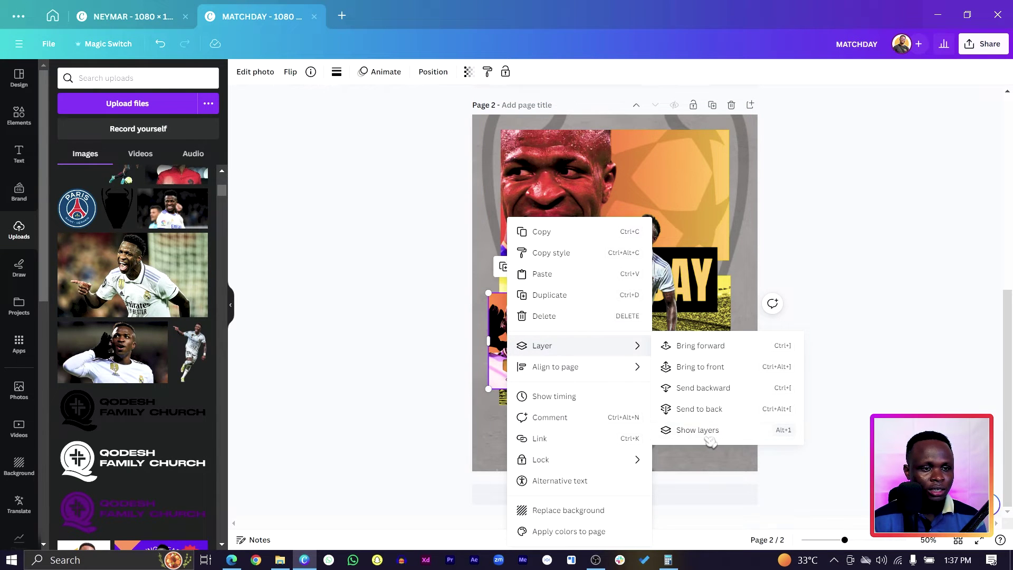
left_click(697, 430)
left_click(142, 241)
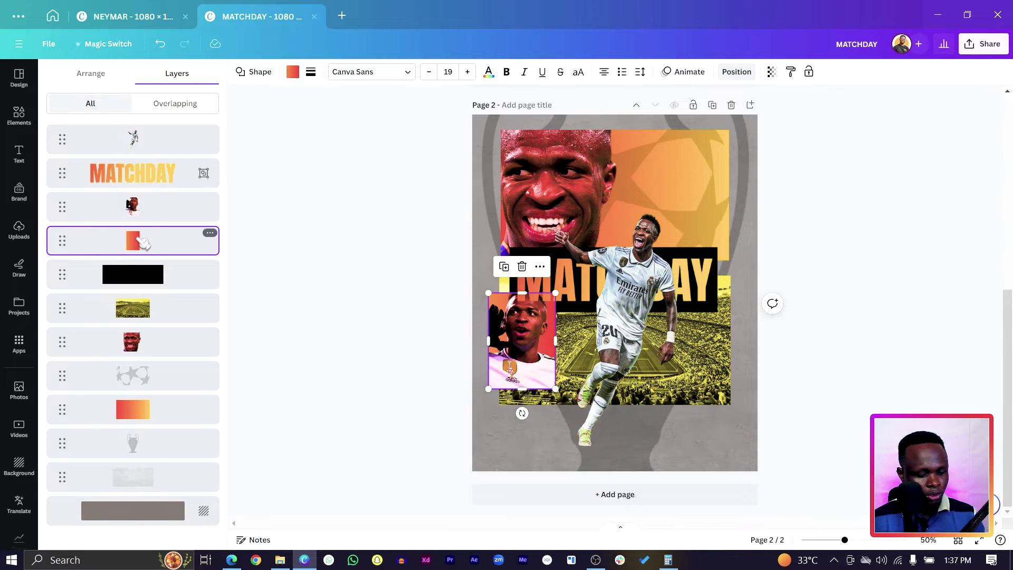
key("ctrl+d")
left_click_drag(524, 360, 701, 216)
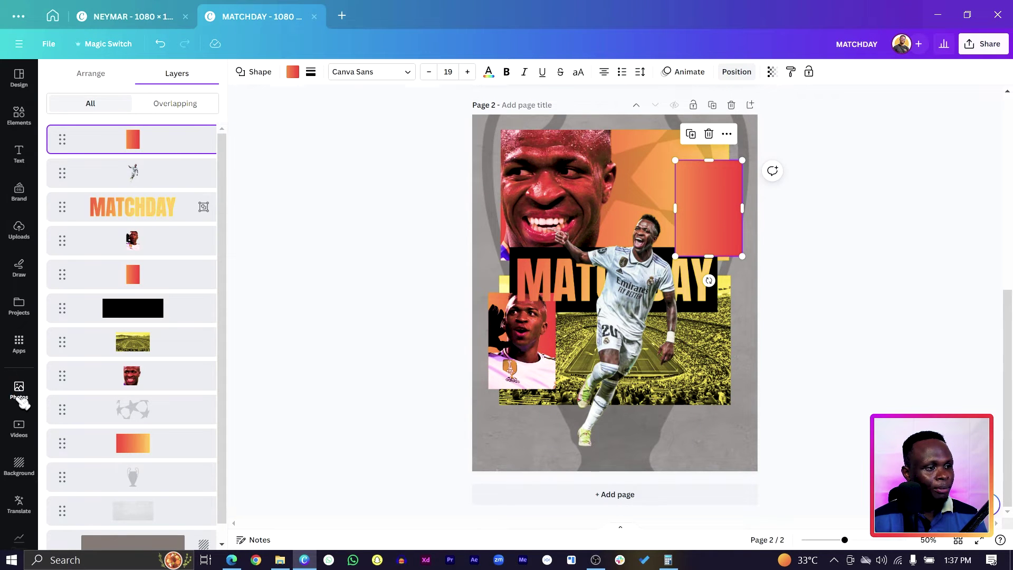
left_click(16, 228)
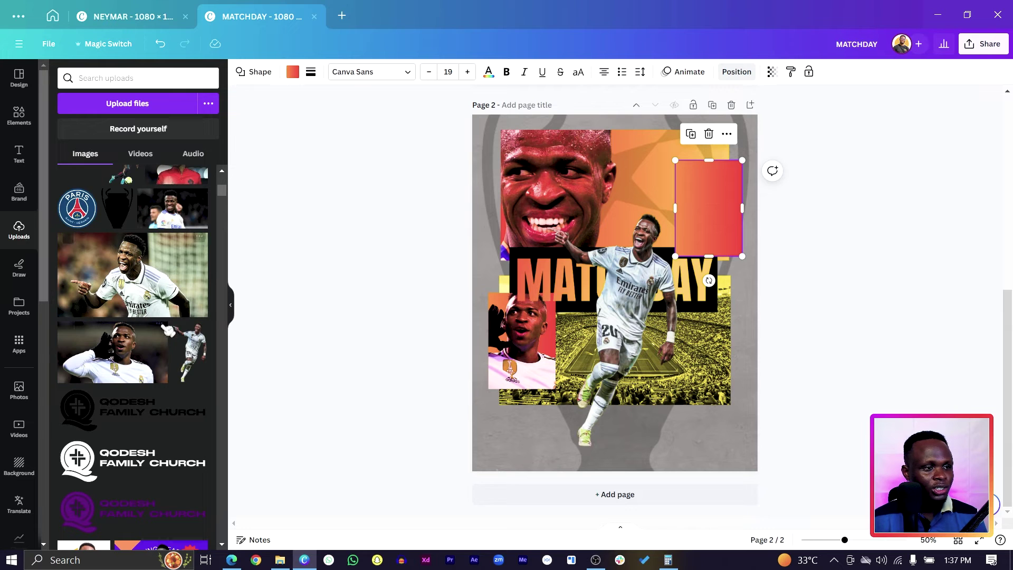
Step: Add the pointing player photo at the upper right and crop both sides narrow
left_click(146, 271)
left_click_drag(594, 305, 692, 220)
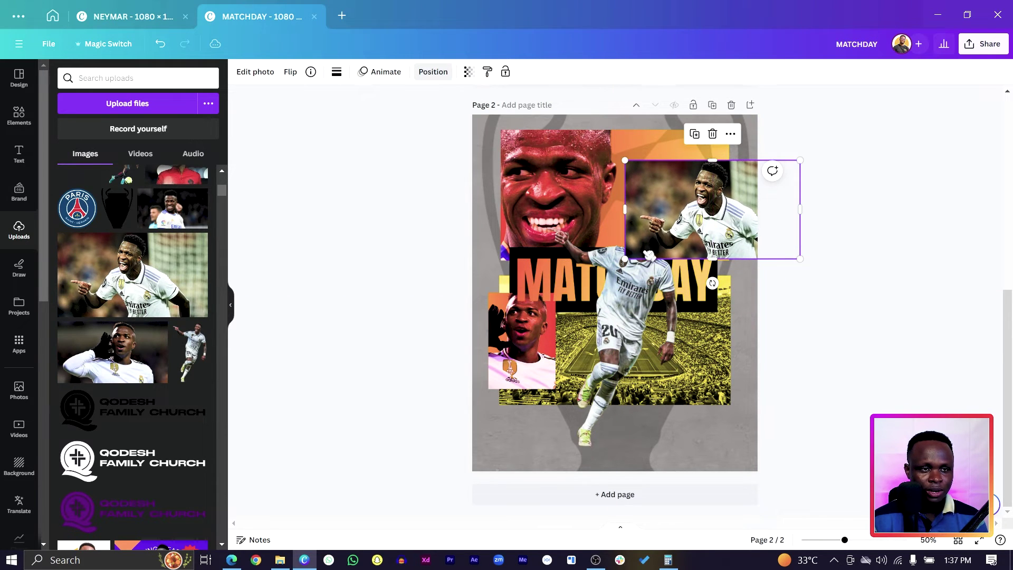
left_click_drag(625, 211, 672, 222)
left_click_drag(797, 210, 707, 257)
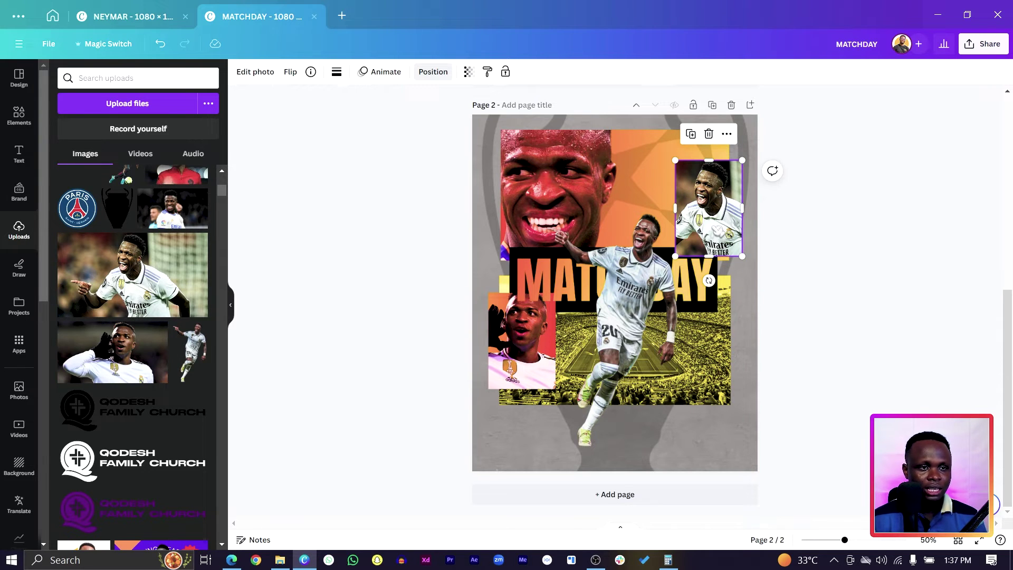
mouse_move(708, 211)
left_mouse_down()
mouse_move(641, 173)
mouse_move(691, 211)
mouse_move(715, 214)
left_mouse_up()
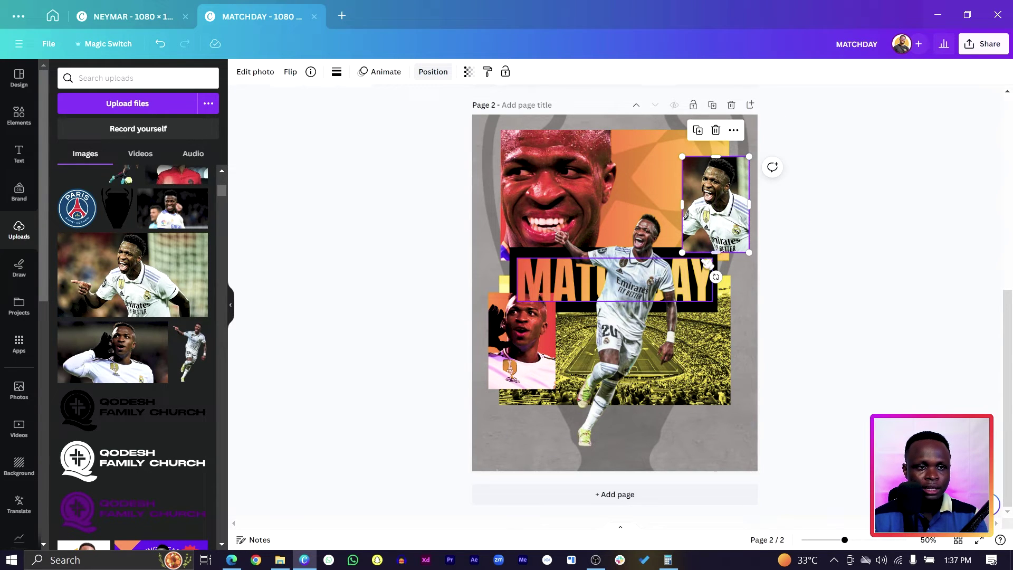
Step: Copy the stadium image's yellow duotone style onto the small upper-right player photo
right_click(706, 381)
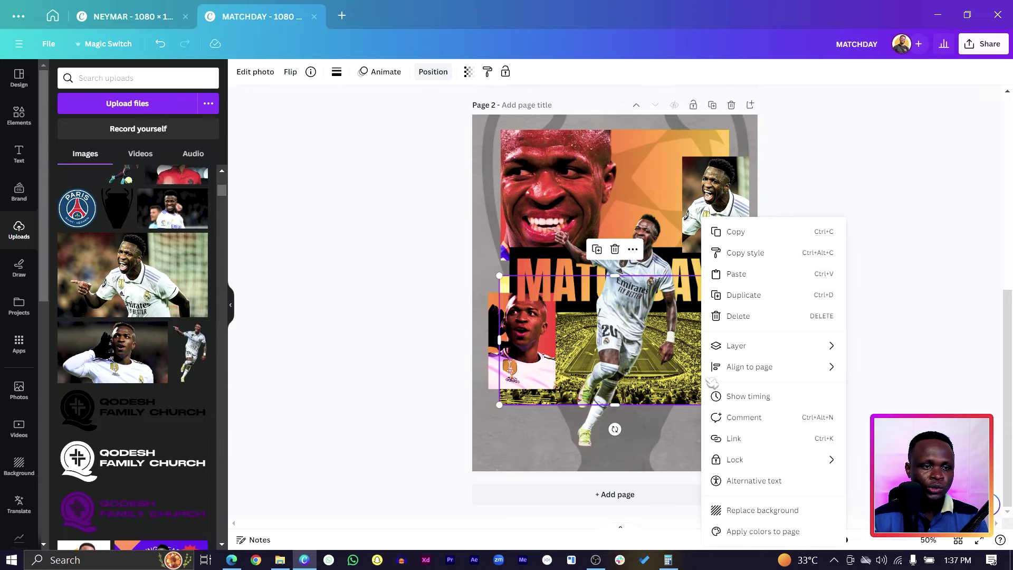
left_click(751, 255)
left_click(736, 215)
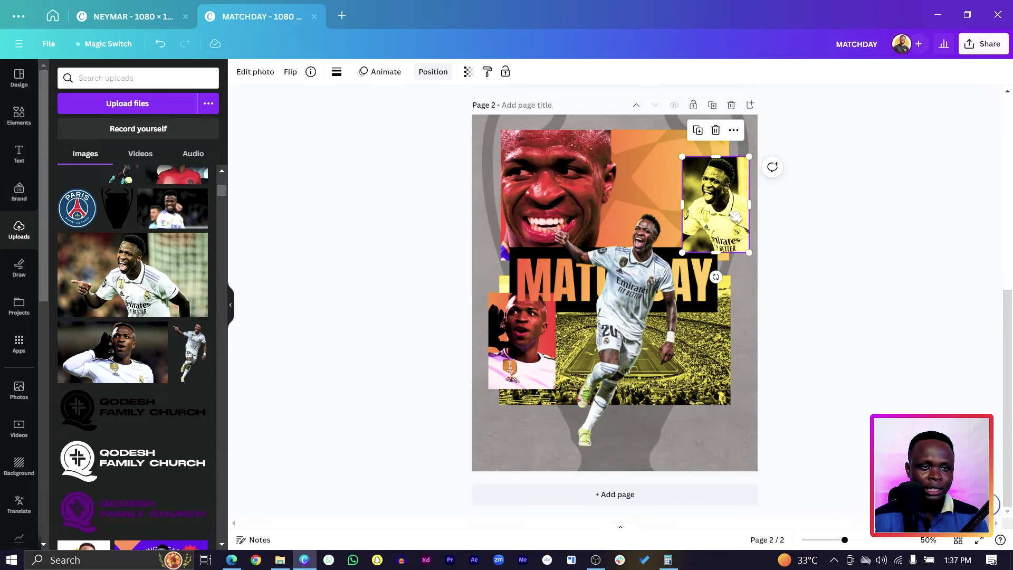
left_click(892, 262)
left_click(642, 250)
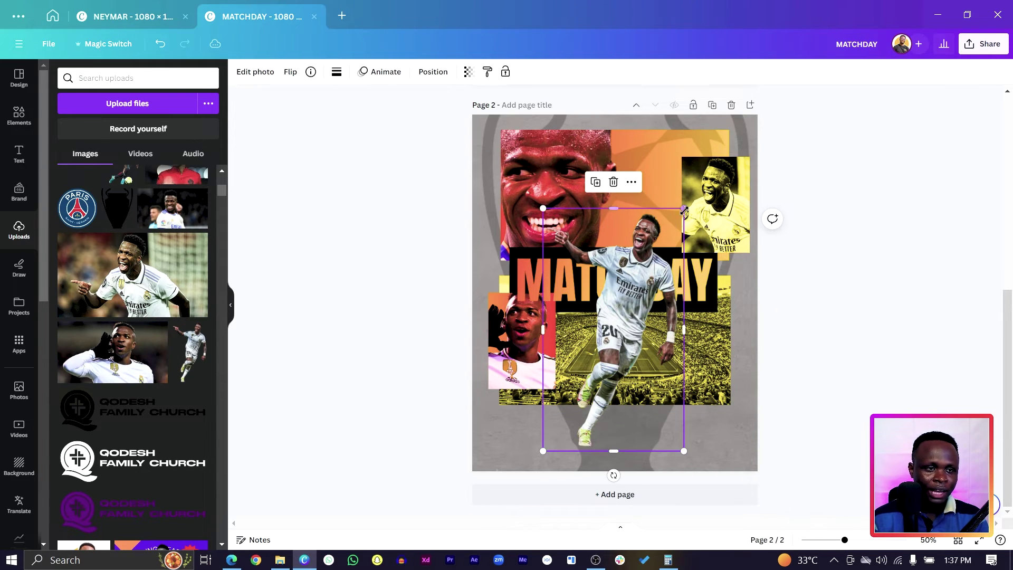
Step: Enlarge the running player and set brightness 15, contrast 18, vibrance 41, saturation 54
left_click_drag(685, 208, 663, 221)
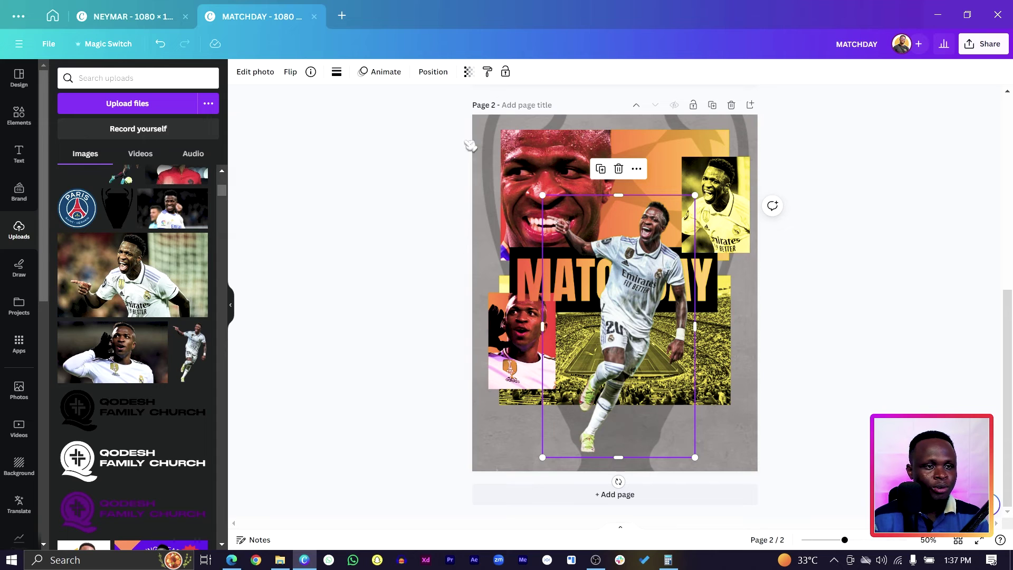
left_click(252, 73)
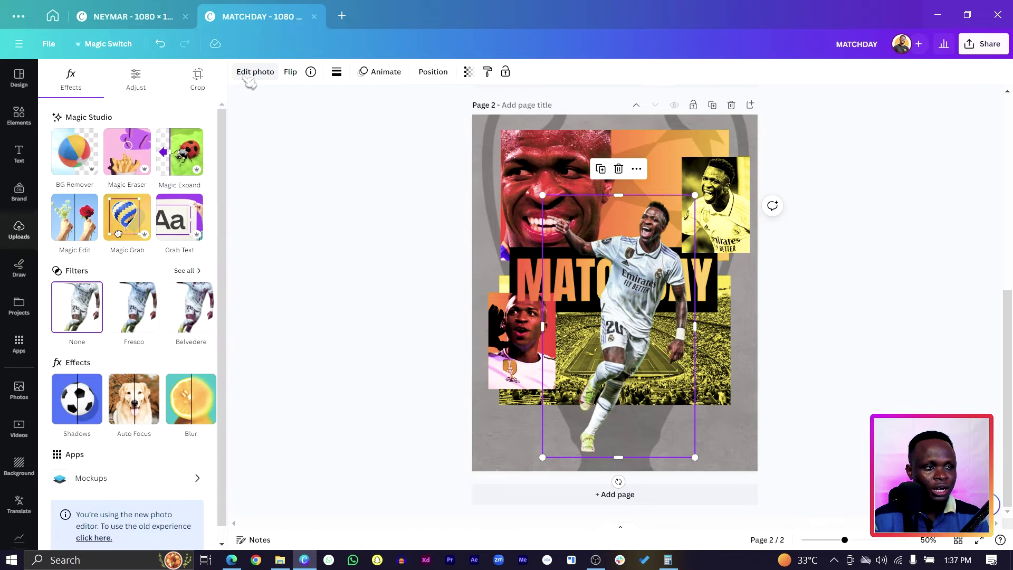
left_click(136, 78)
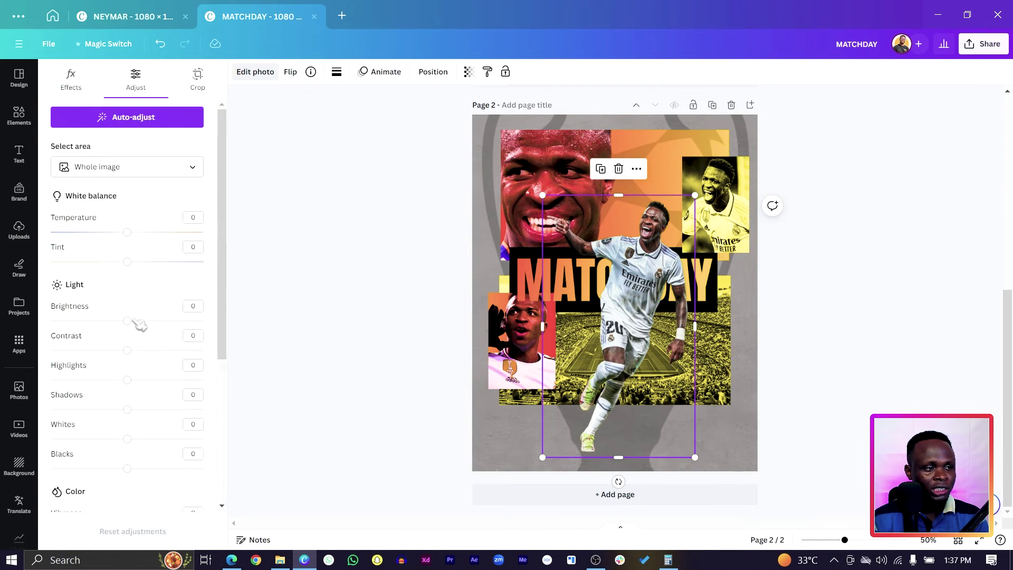
scroll(132, 338, "down", 5)
left_click_drag(130, 325, 168, 324)
left_click_drag(127, 294, 158, 293)
scroll(141, 274, "up", 5)
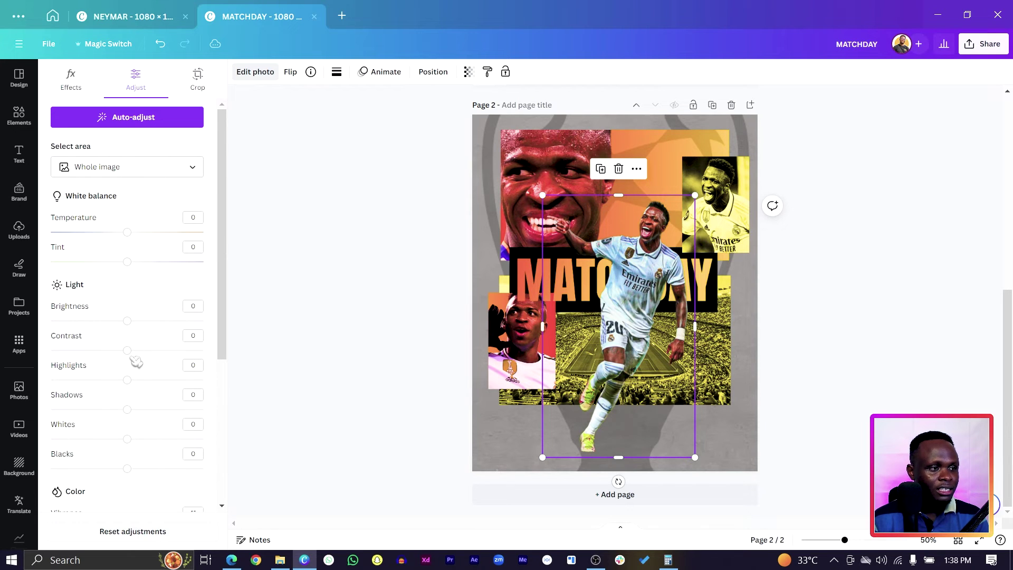
left_click_drag(128, 351, 142, 322)
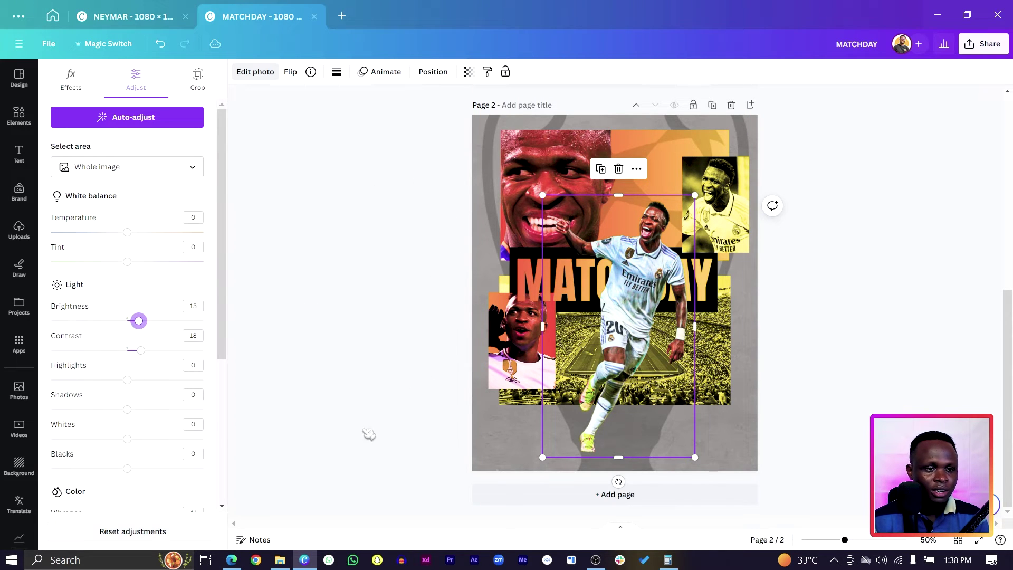
scroll(211, 414, "down", 4)
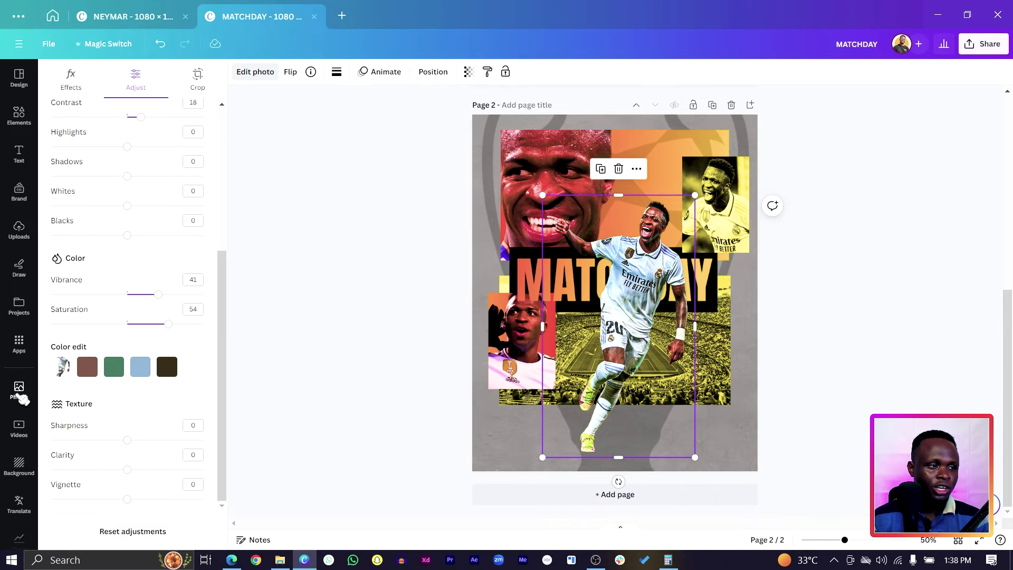
Step: Add the black shadow image from Uploads and shrink it to sit under the player's feet
left_click(19, 231)
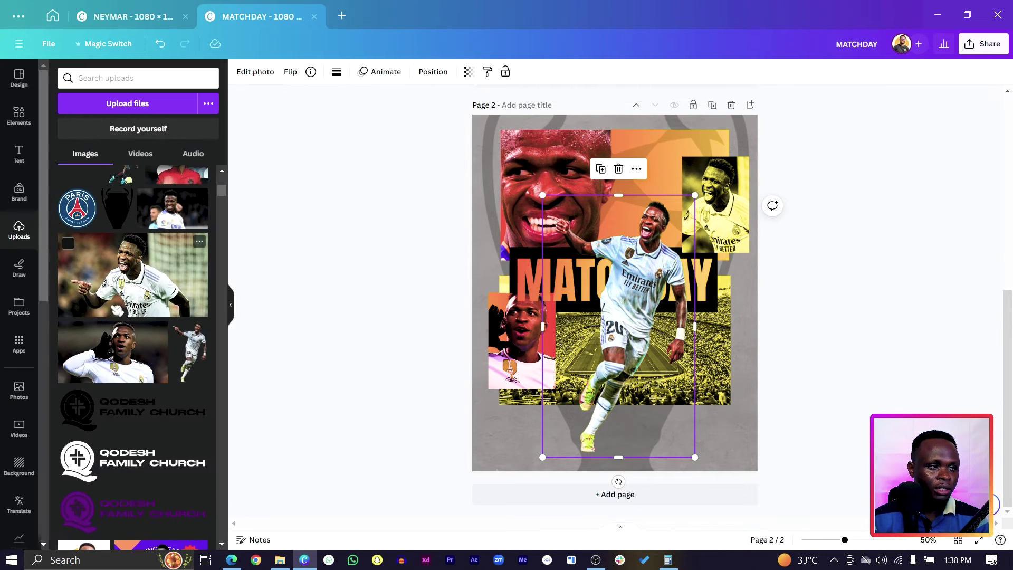
scroll(153, 330, "down", 10)
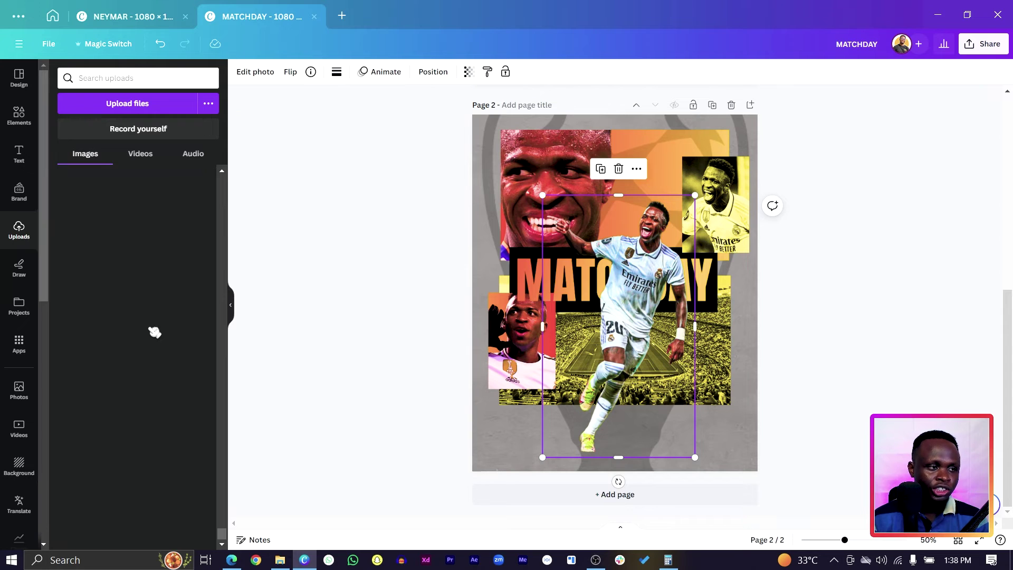
left_click(154, 476)
left_click_drag(614, 292, 580, 437)
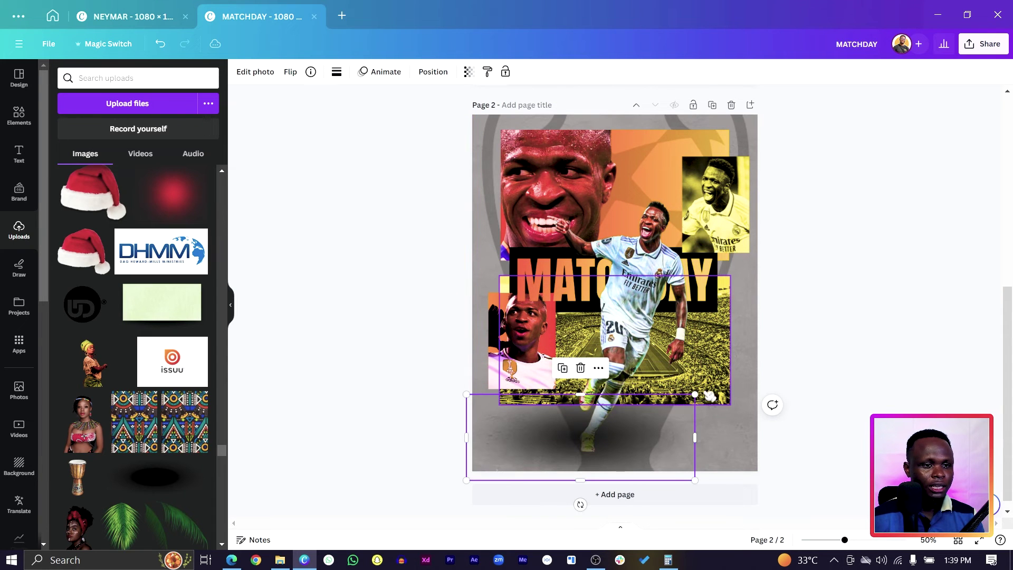
left_click_drag(694, 395, 600, 451)
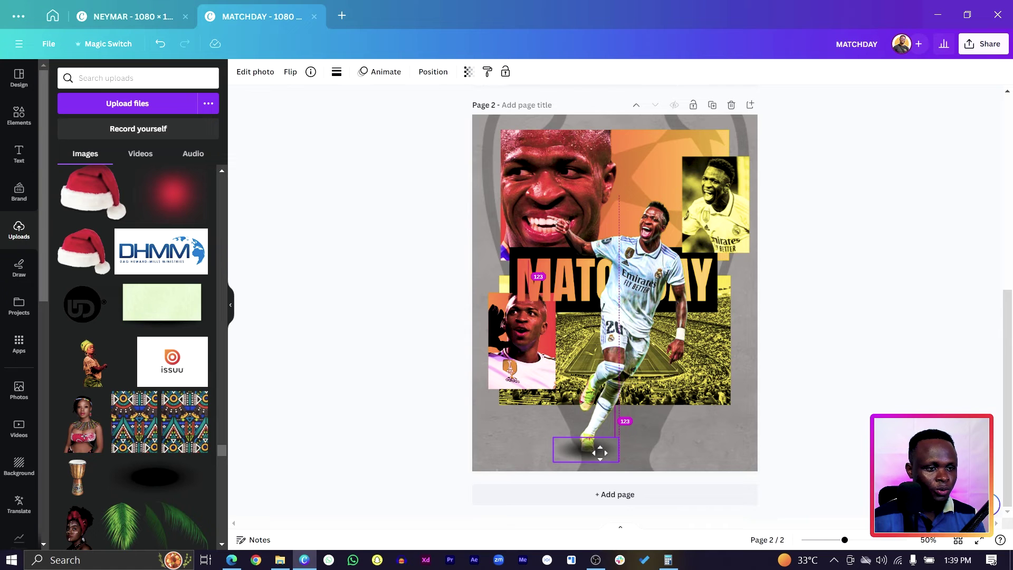
scroll(585, 443, "up", 3)
scroll(554, 469, "down", 3)
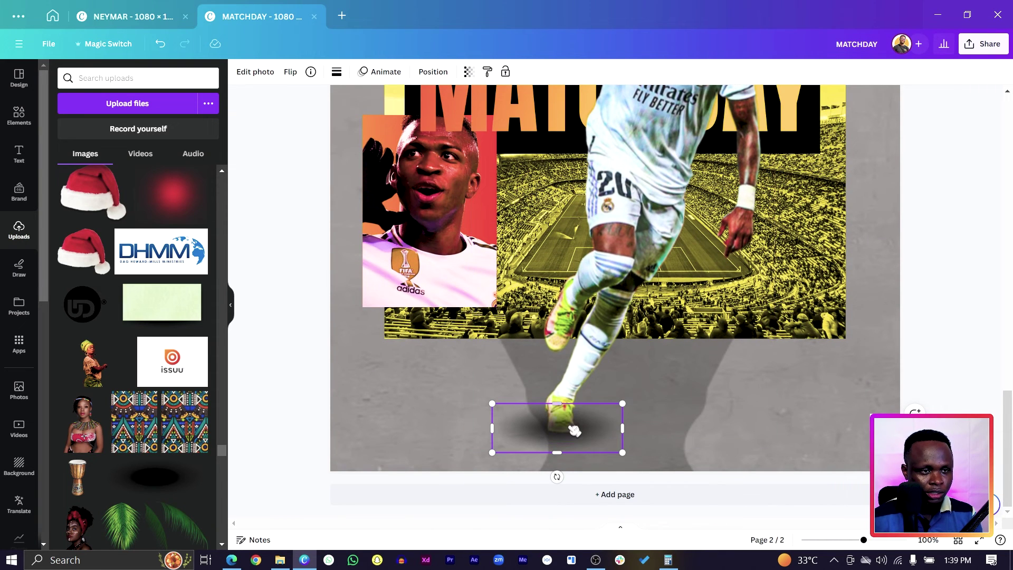
left_click_drag(571, 436, 565, 436)
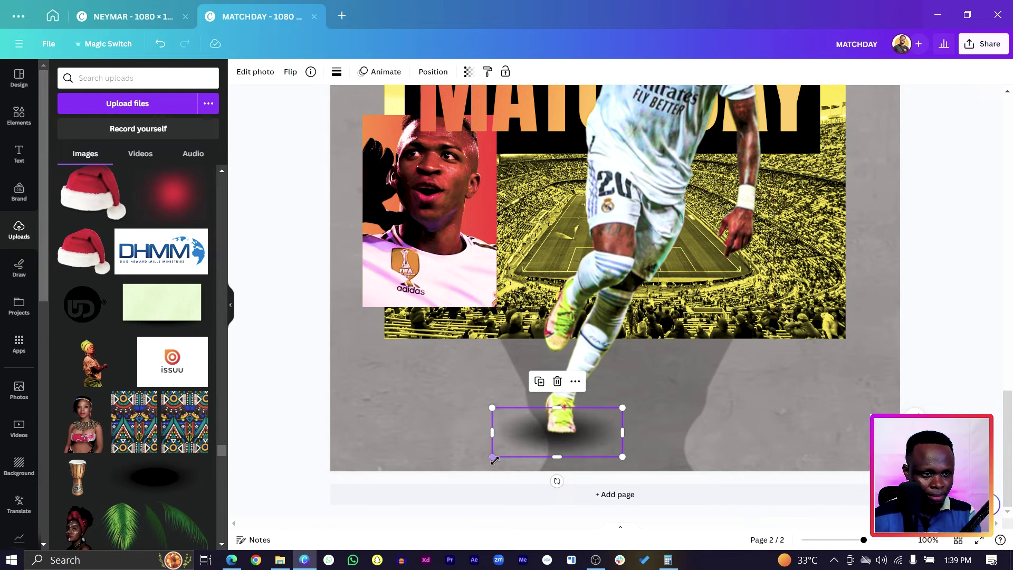
Step: Check in the Layers list that the player sits above his shadow, then view the whole poster
right_click(523, 444)
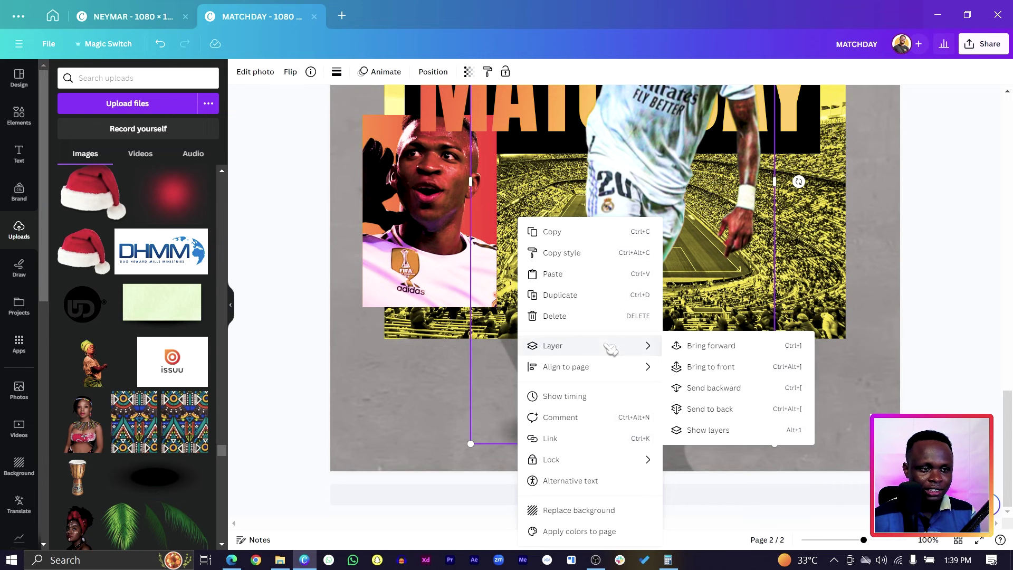
mouse_move(652, 351)
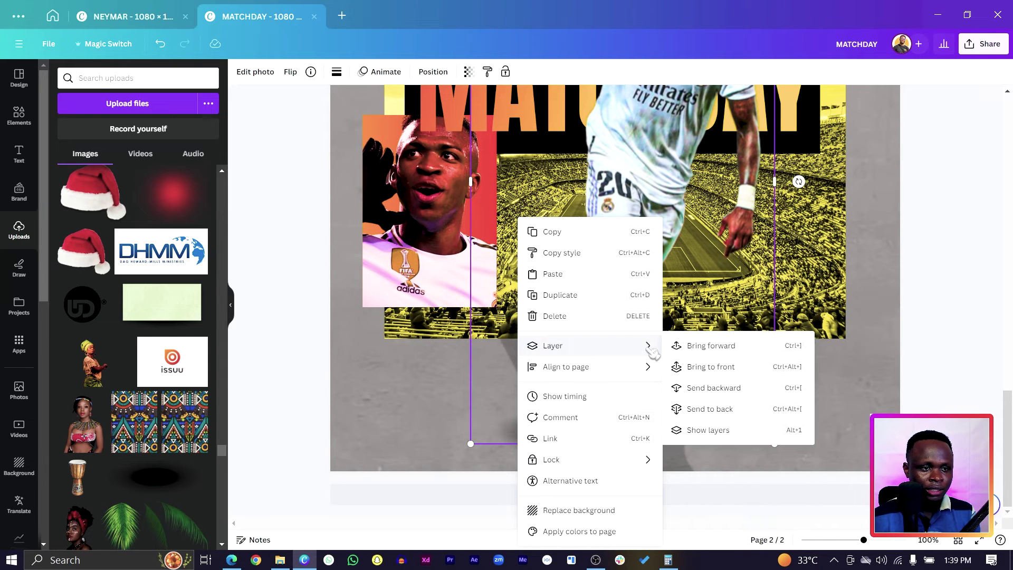
left_click(719, 434)
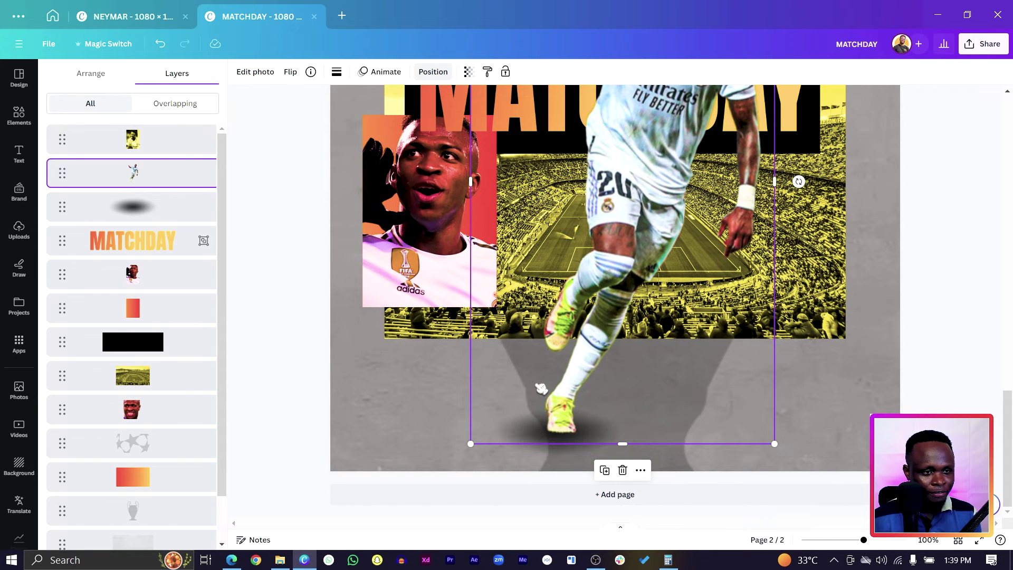
key("Escape")
scroll(318, 402, "down", 5)
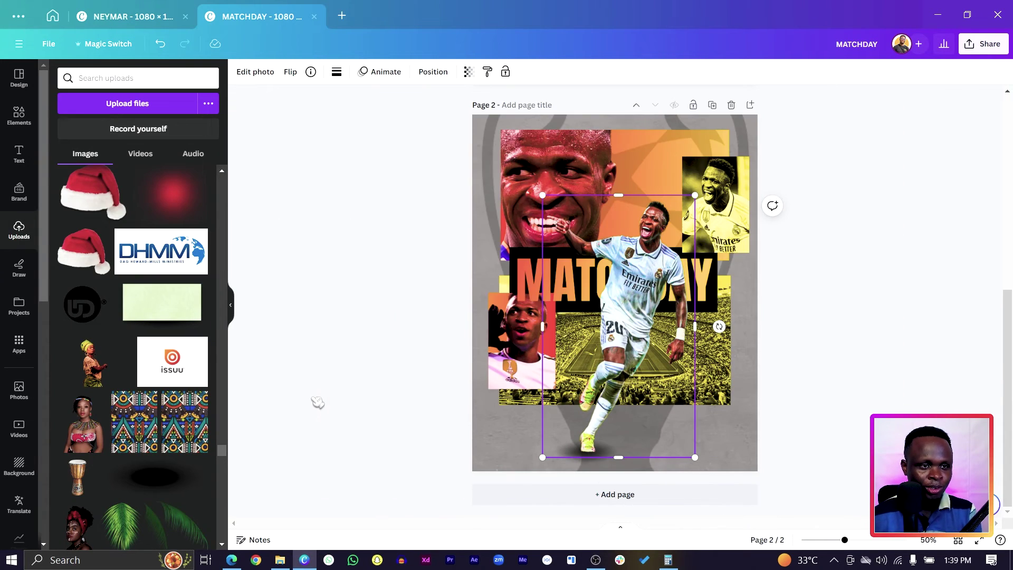
Step: Alt-drag a copy of the MATCHDAY title down toward the poster bottom
left_click(380, 377)
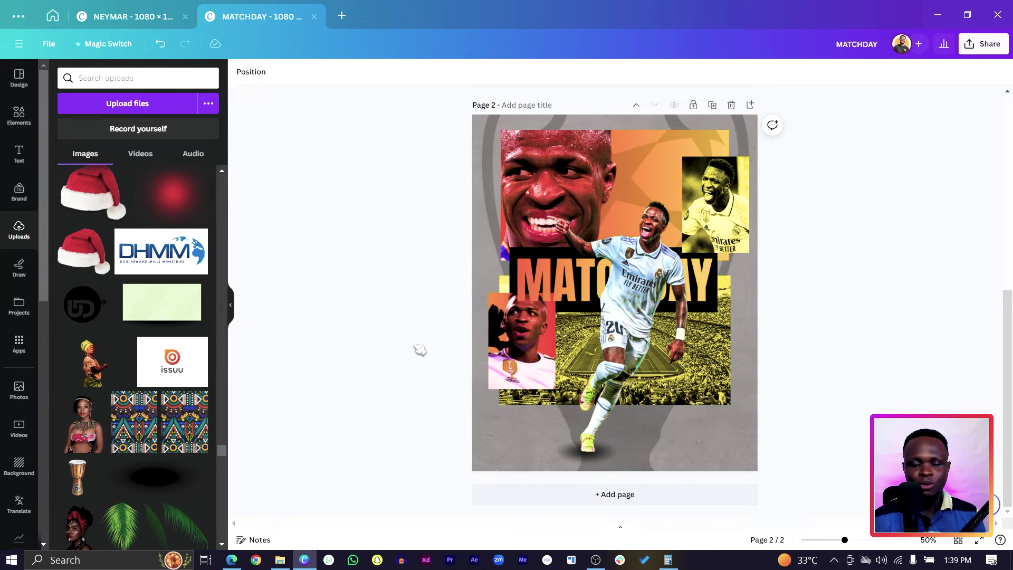
left_click(544, 281)
left_click_drag(544, 281, 520, 409)
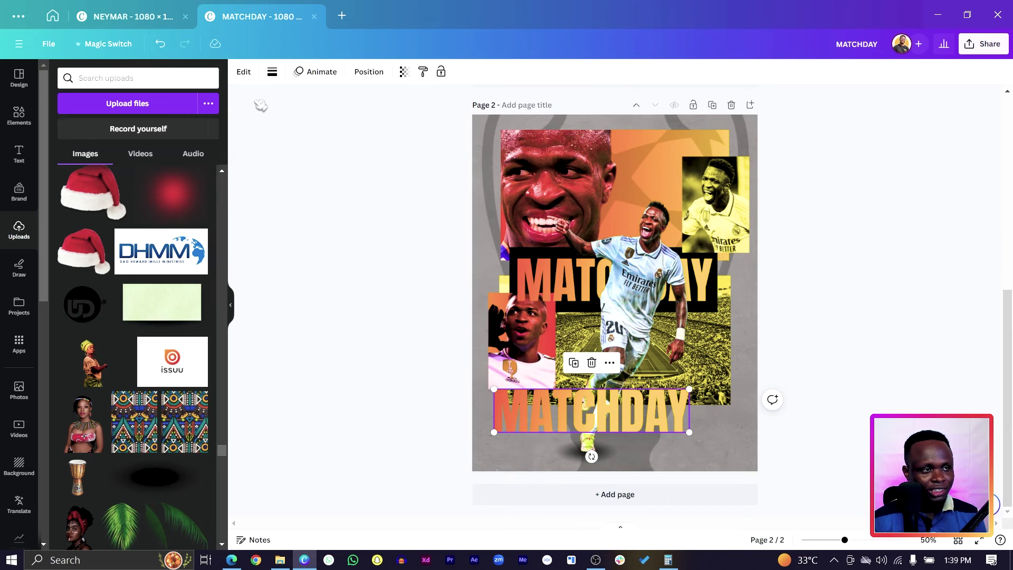
Step: Change the copy's TypeGradient text to '20', then shrink it into the lower left
left_click(244, 72)
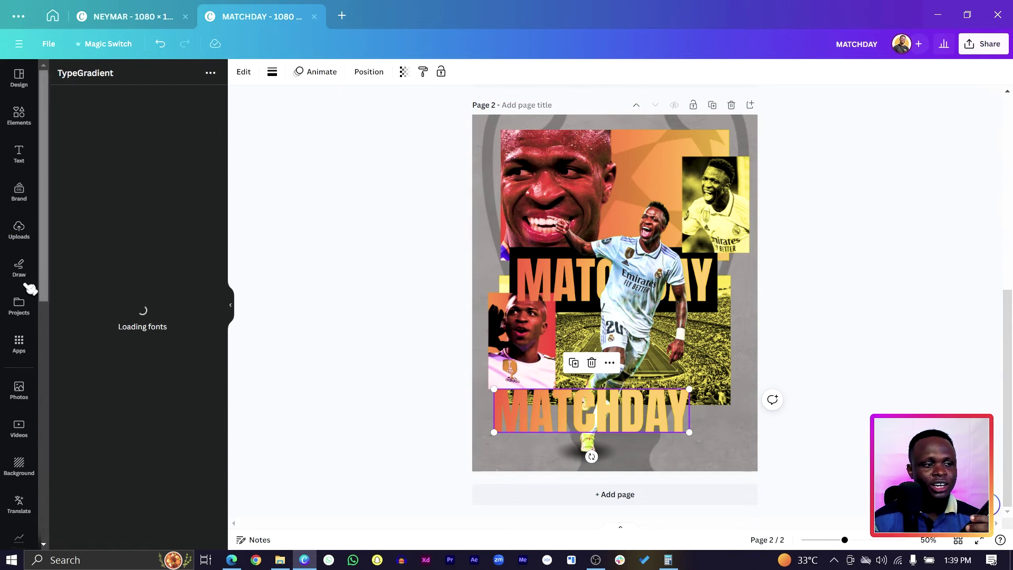
left_click(113, 120)
key("ctrl+a")
type("20")
key("Return")
scroll(113, 120, "down", 2)
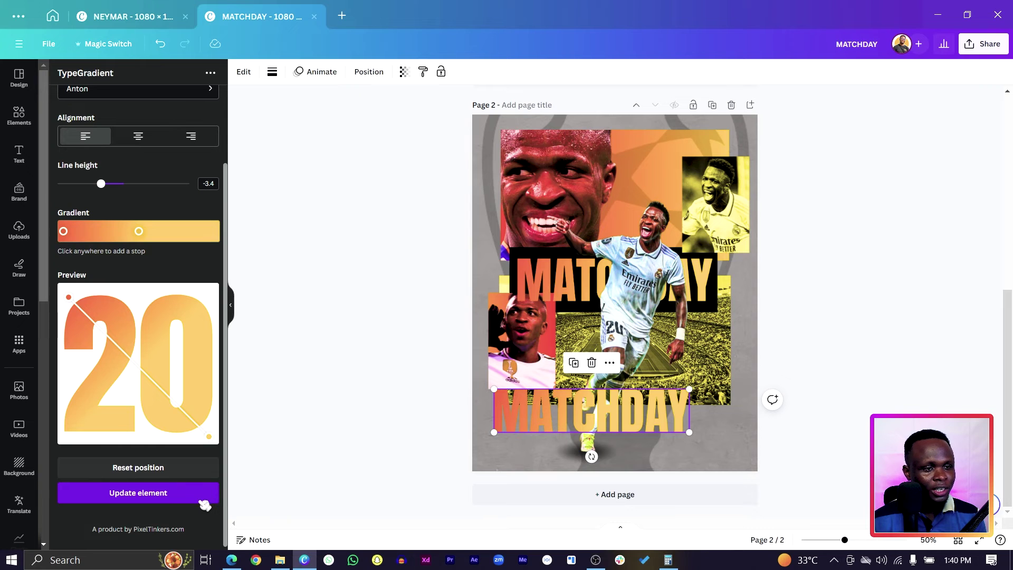
left_click(205, 493)
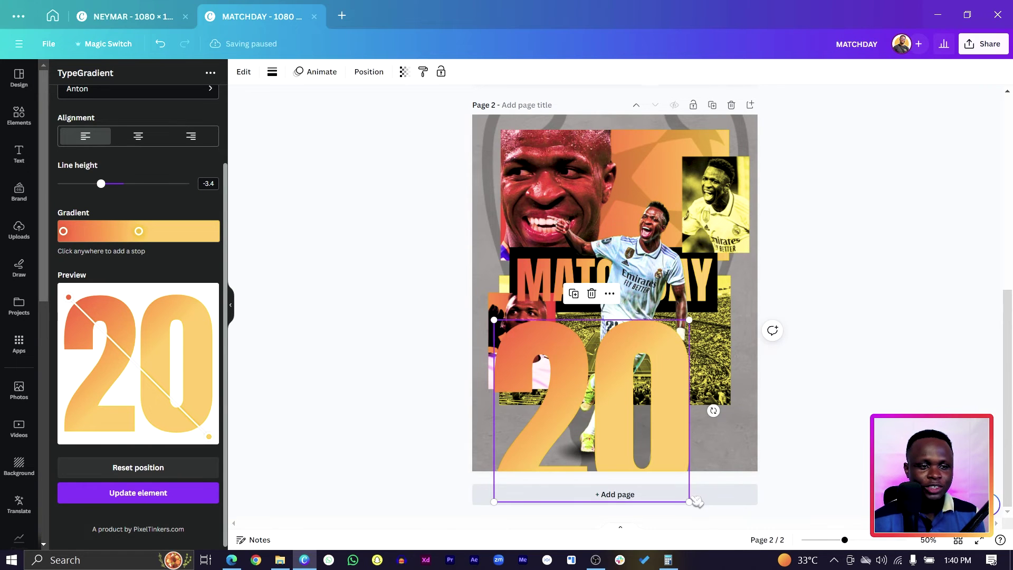
left_click_drag(689, 501, 546, 428)
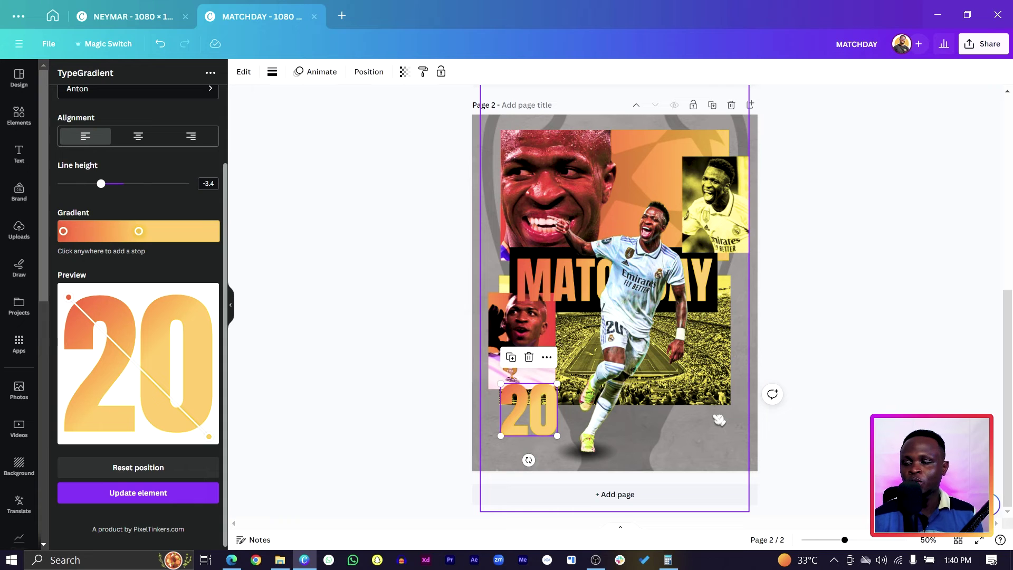
left_click(805, 412)
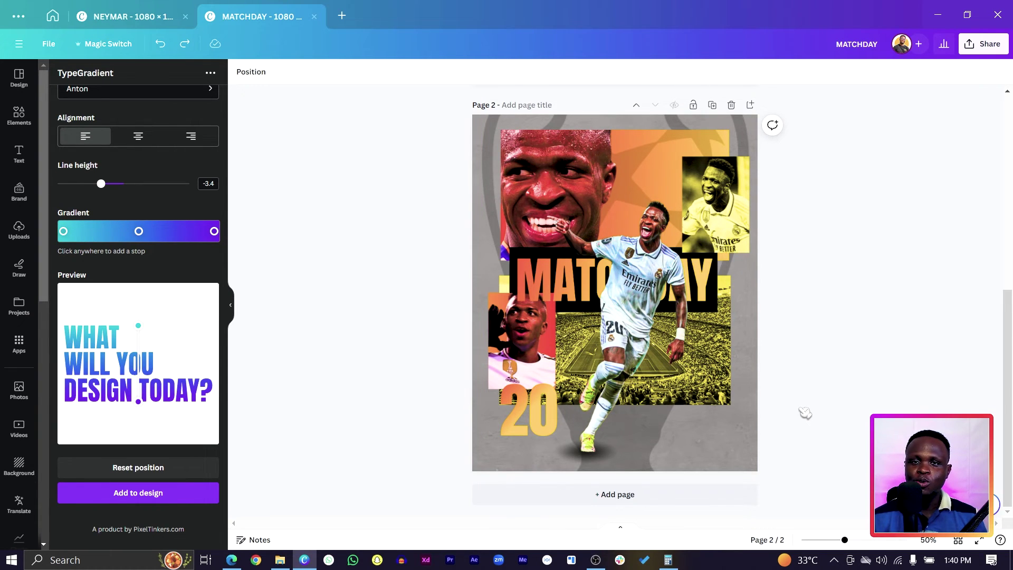
Step: Restore the Chelsea vs Real Madrid details at the lower right and nudge the stadium photo up
key("ctrl+y")
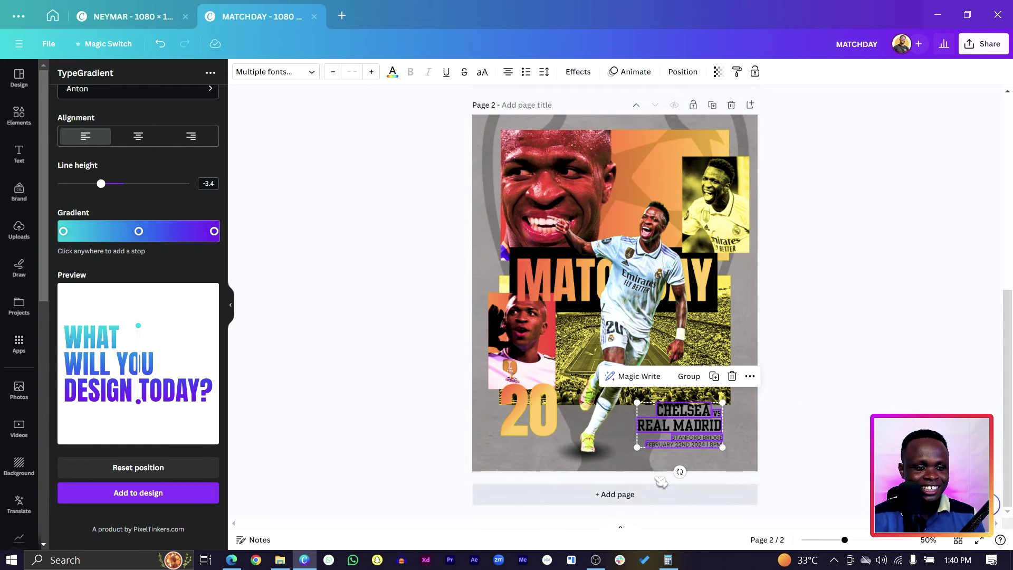
left_click_drag(677, 440, 676, 442)
left_click(792, 363)
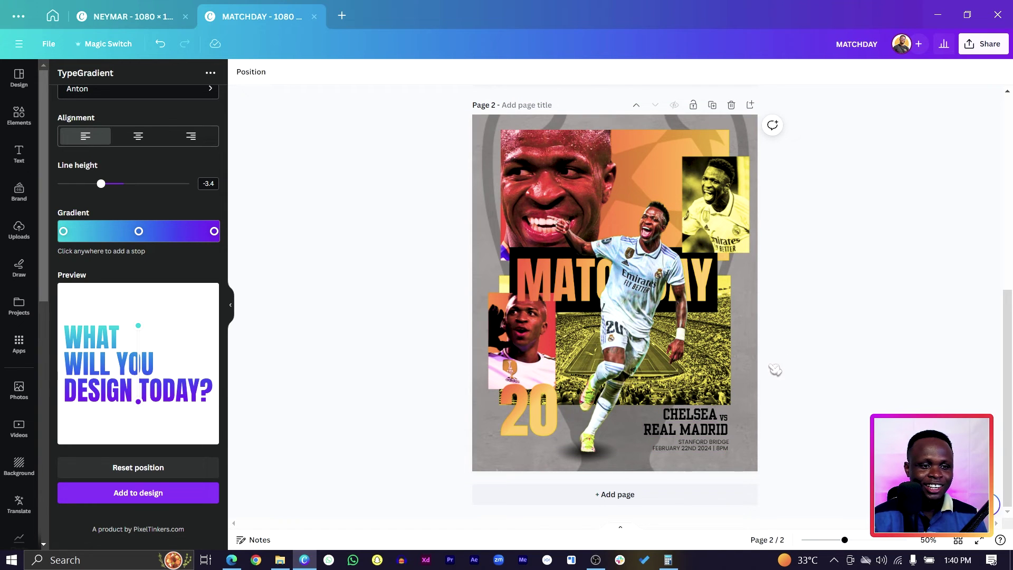
left_click(715, 371)
key("shift+Up")
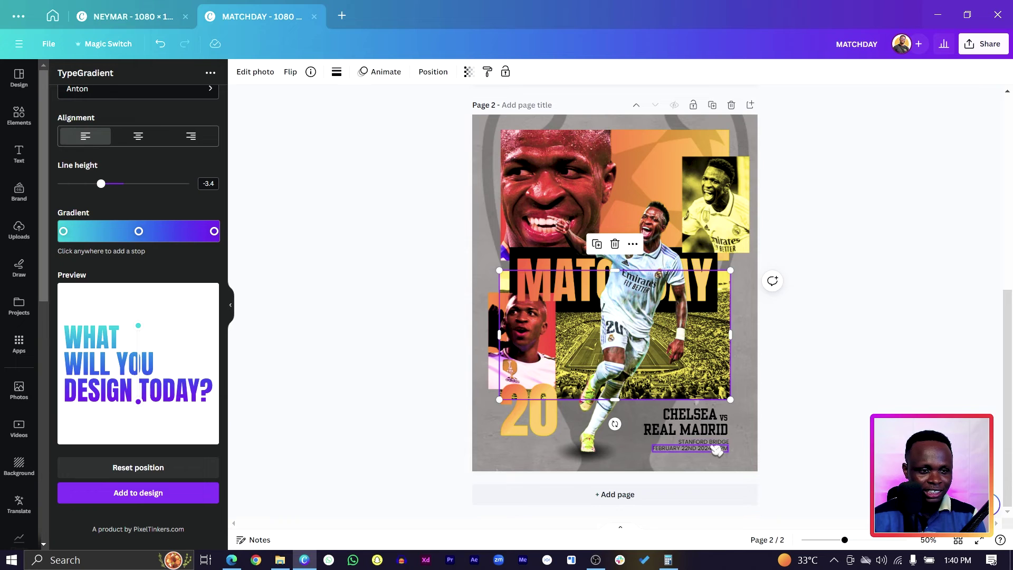
Step: Reposition the three match-detail lines together and shift the upper-right yellow player photo left
left_click(715, 447)
left_click(718, 430, "shift")
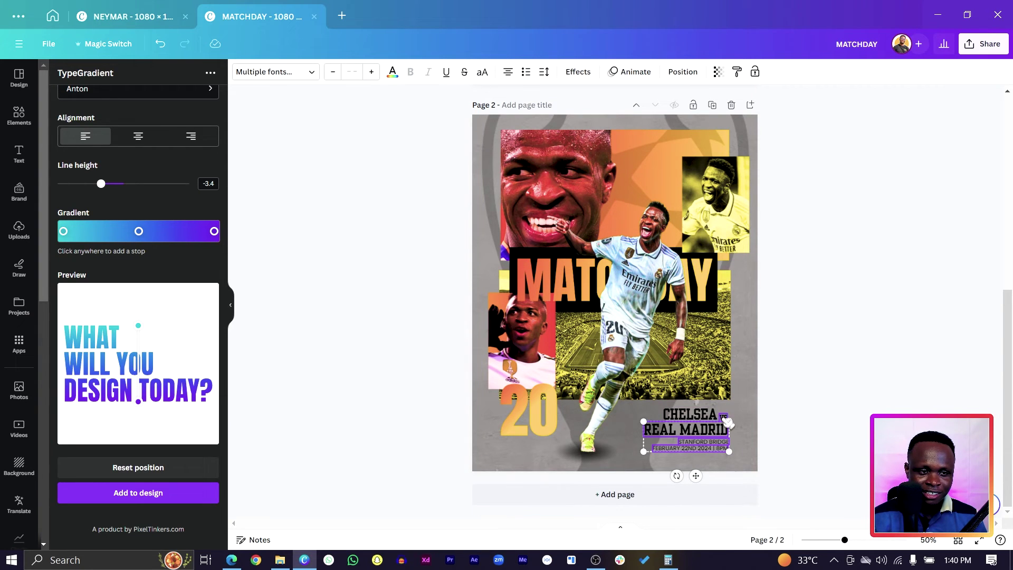
left_click(694, 413, "shift")
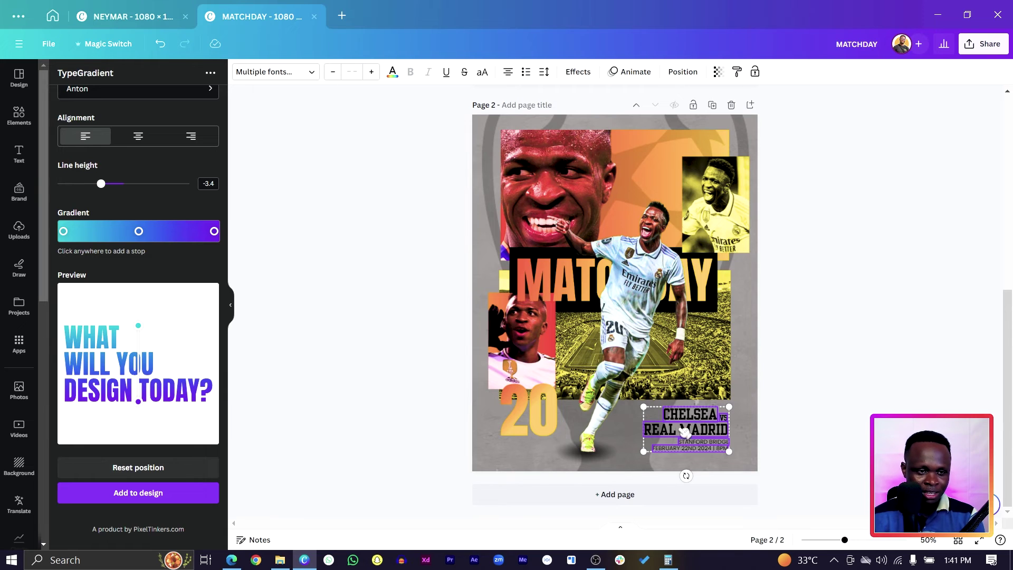
left_click_drag(686, 431, 684, 434)
key("Escape")
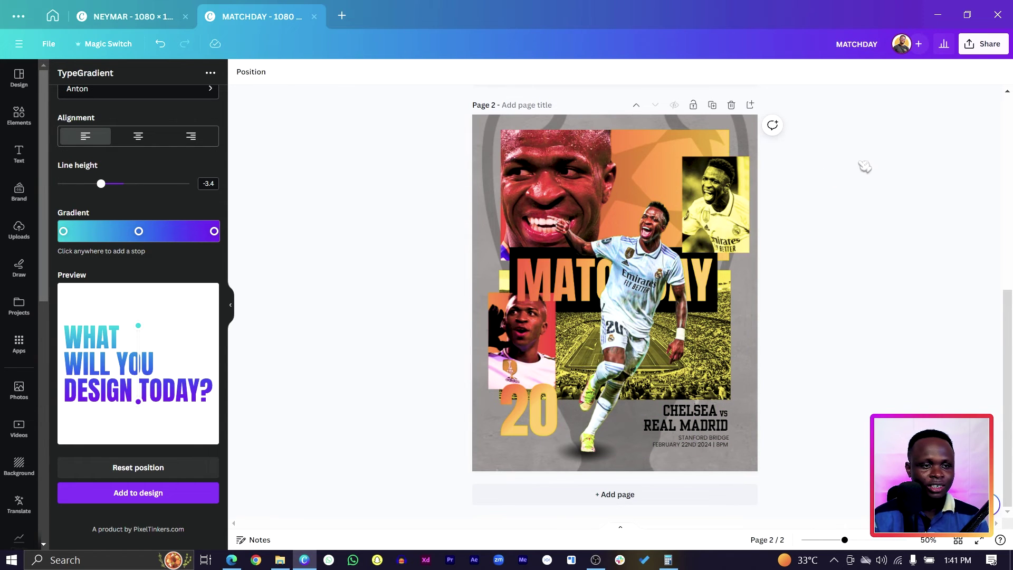
left_click_drag(715, 204, 707, 240)
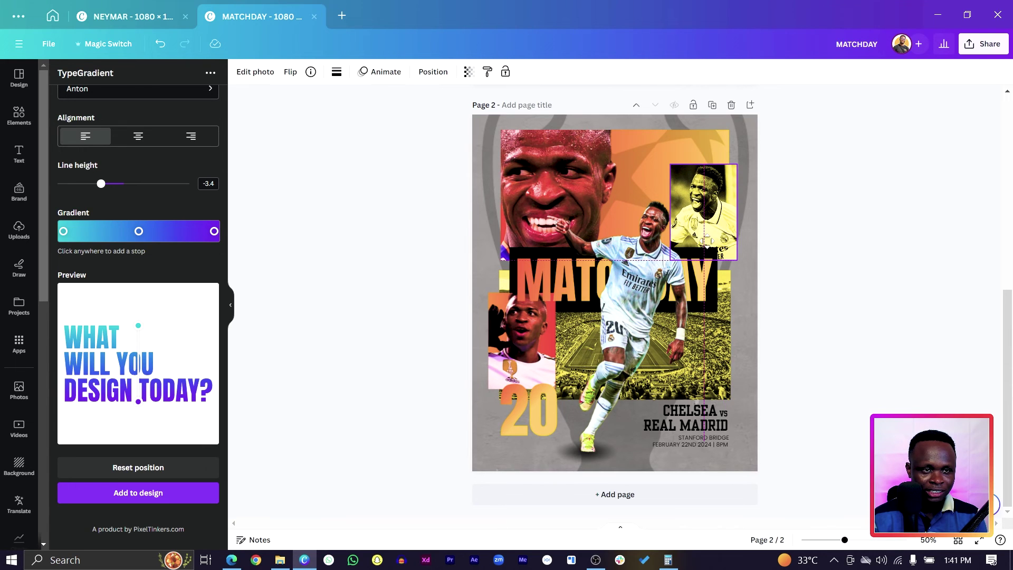
Step: Select the small face photo and its orange gradient layer together in the Layers list
left_click(515, 353)
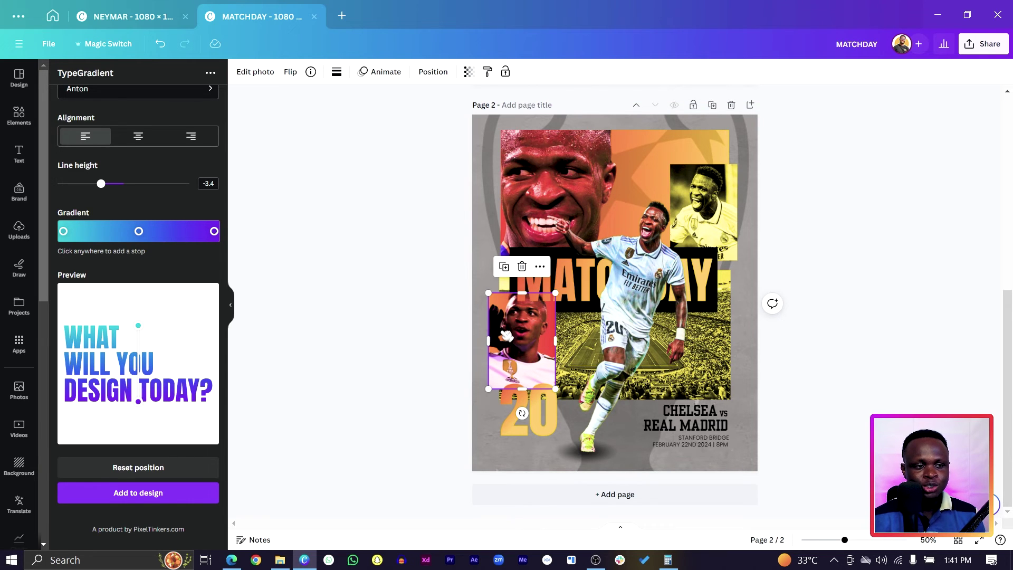
right_click(507, 336)
mouse_move(563, 343)
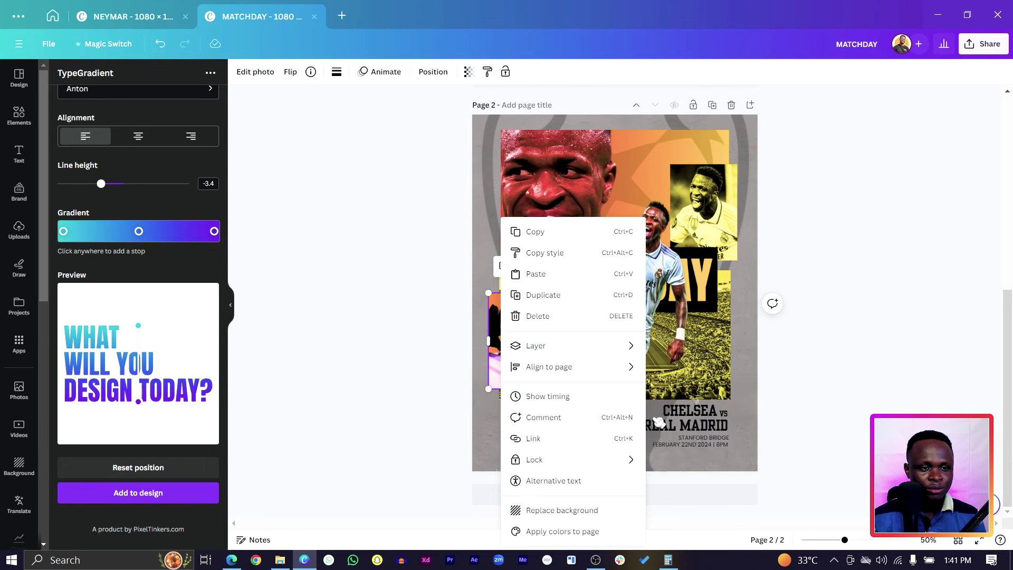
mouse_move(626, 343)
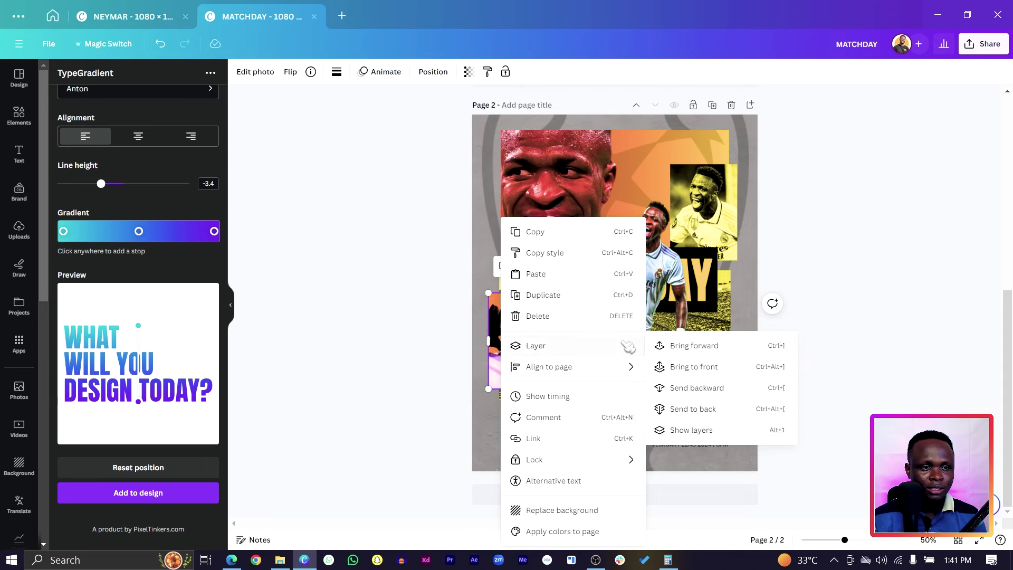
left_click(712, 428)
scroll(158, 300, "down", 3)
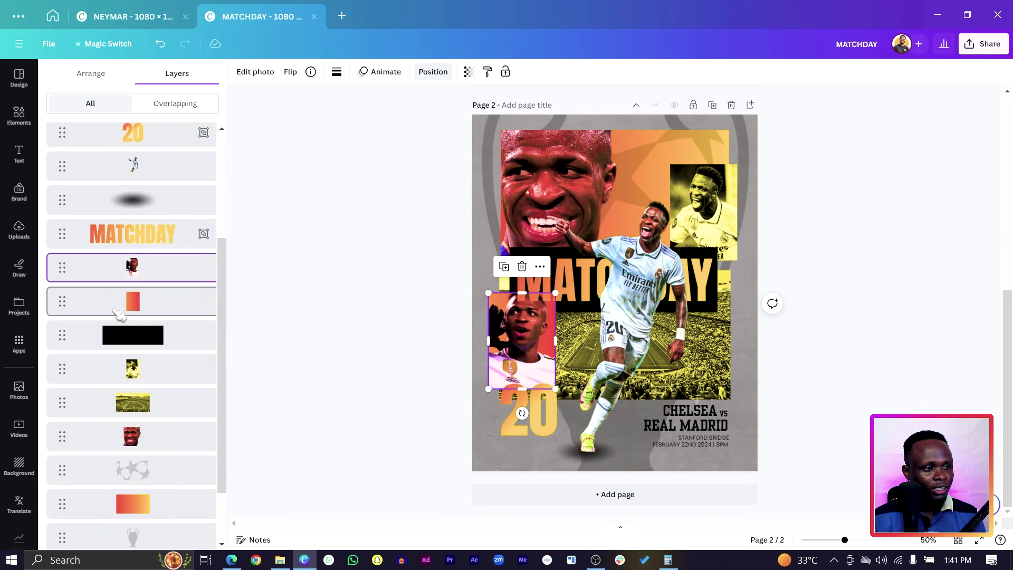
left_click(158, 299, "shift")
Step: Group them, send the group behind the black MATCHDAY bar, and start a stadium elements search
right_click(158, 299)
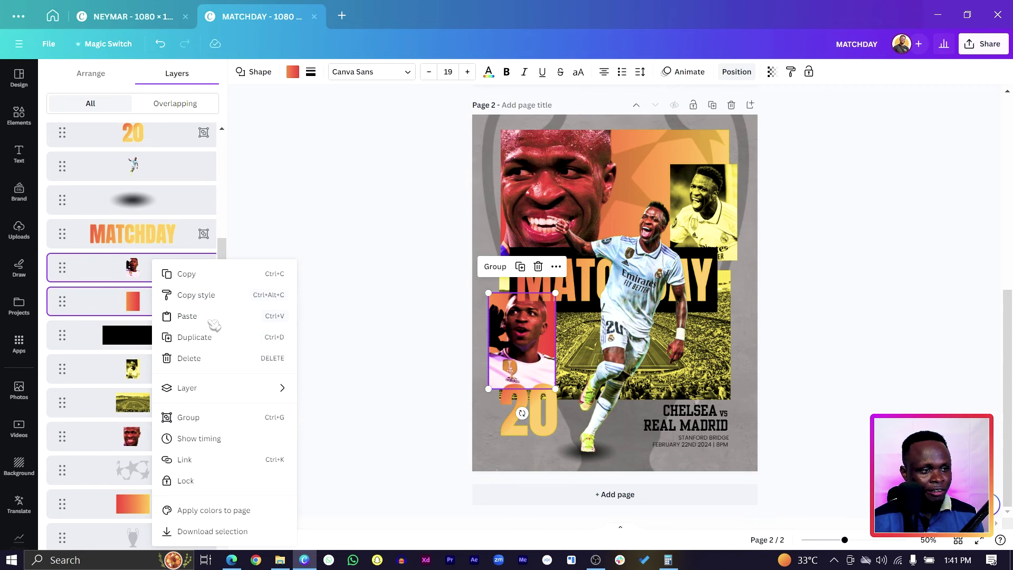
left_click(502, 271)
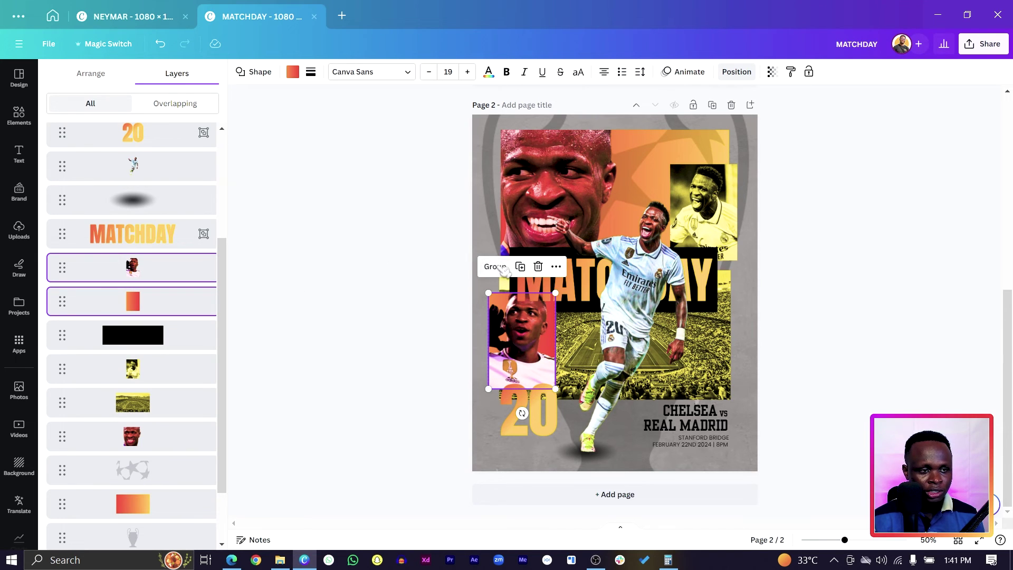
left_click(501, 269)
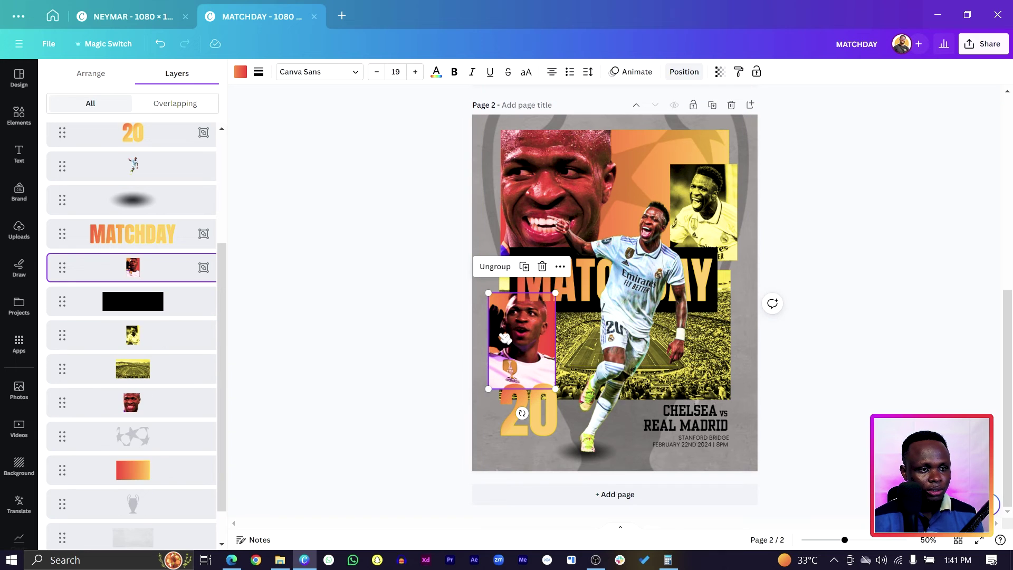
key("ctrl+bracketleft")
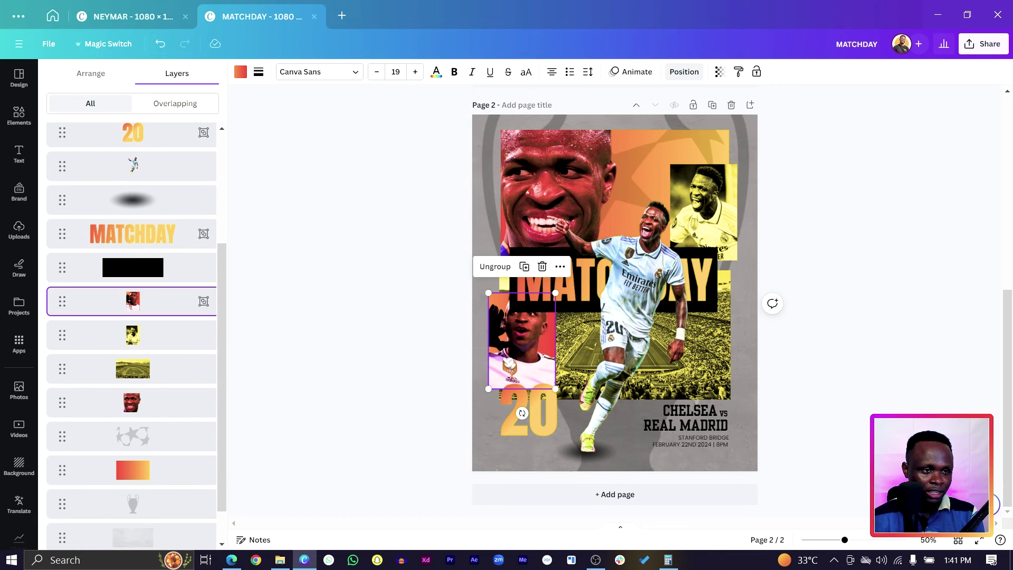
left_click_drag(528, 368, 524, 369)
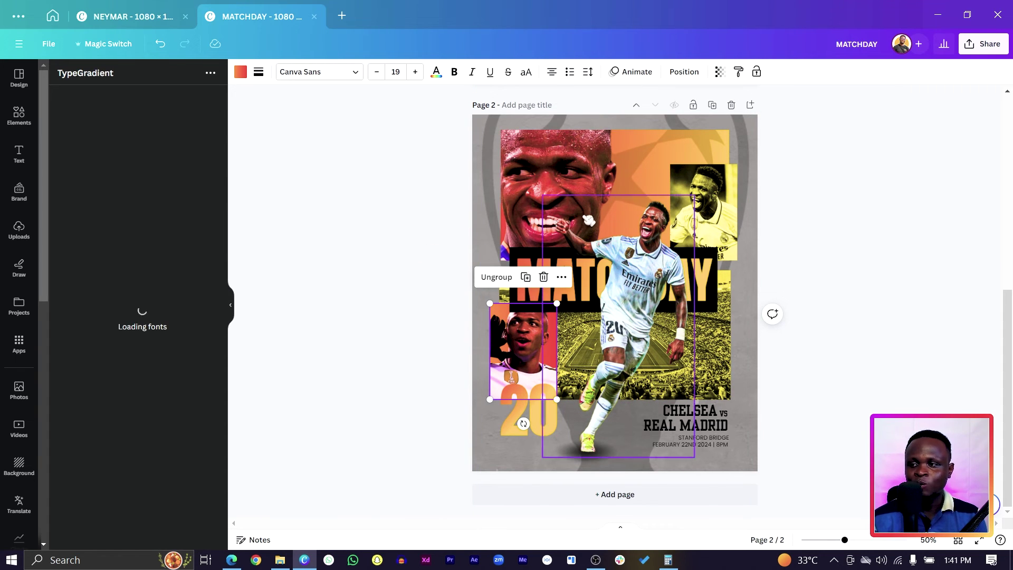
left_click(282, 204)
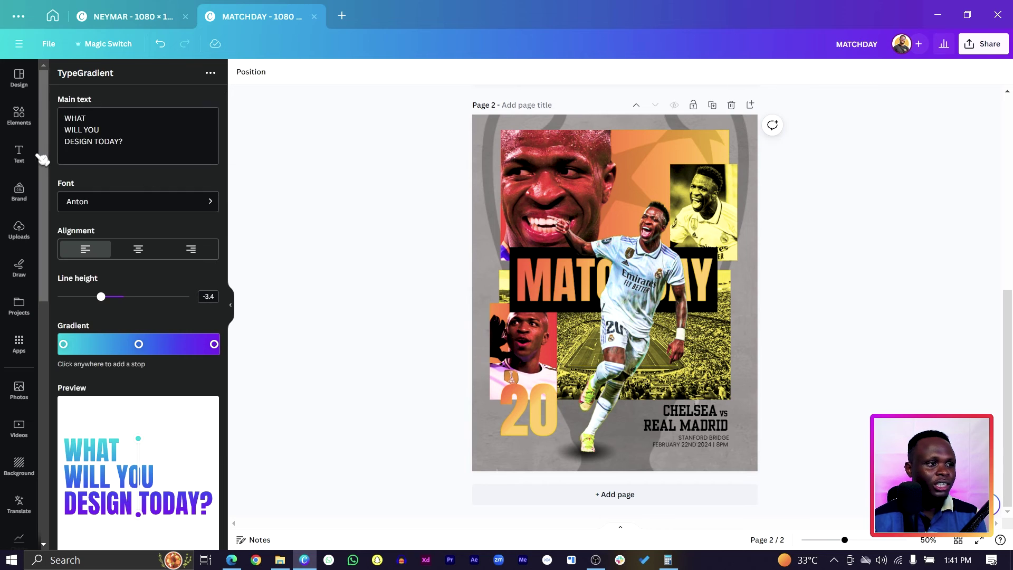
left_click(19, 115)
left_click(130, 81)
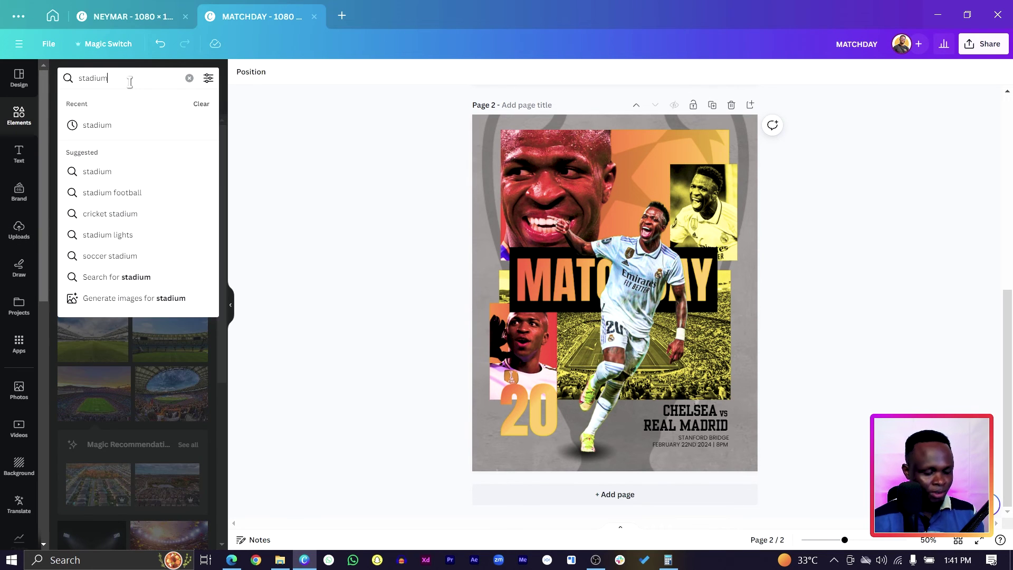